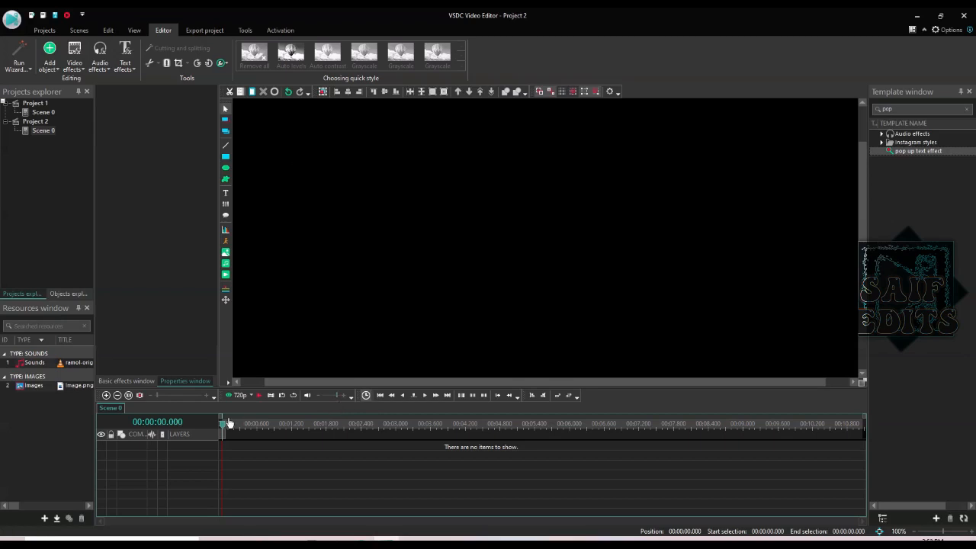
# - Insert the world map picture into the scene and fit the preview to the screen
pyautogui.click(32, 389)
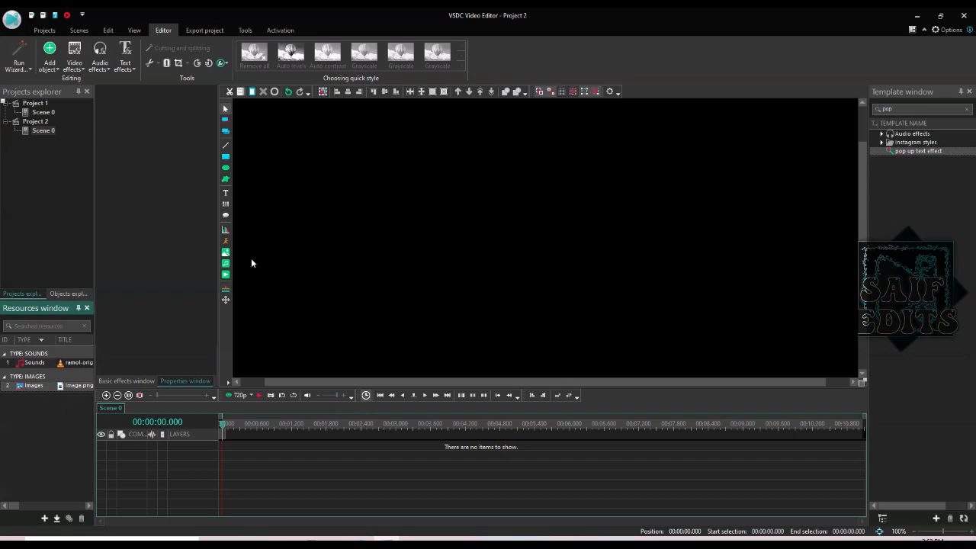
pyautogui.click(227, 259)
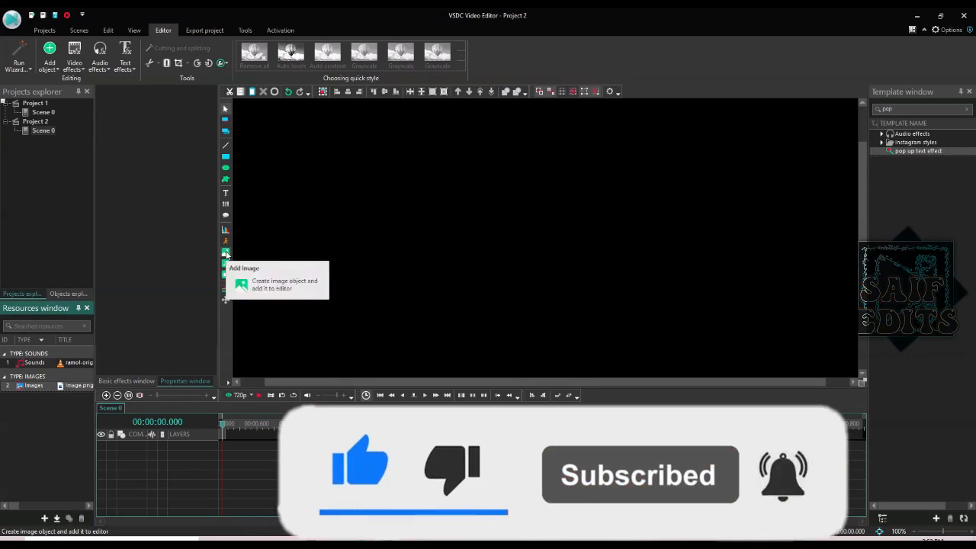
pyautogui.click(226, 254)
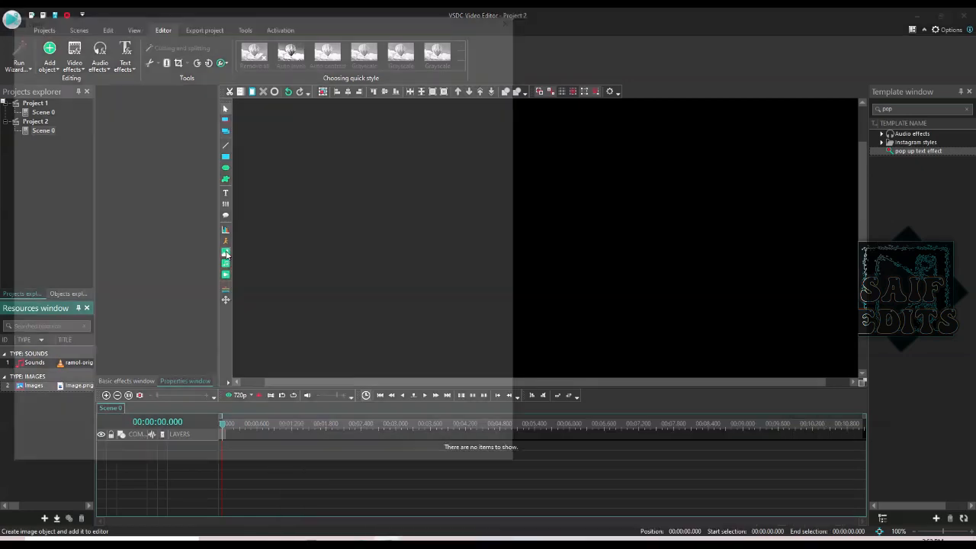
pyautogui.doubleClick(179, 92)
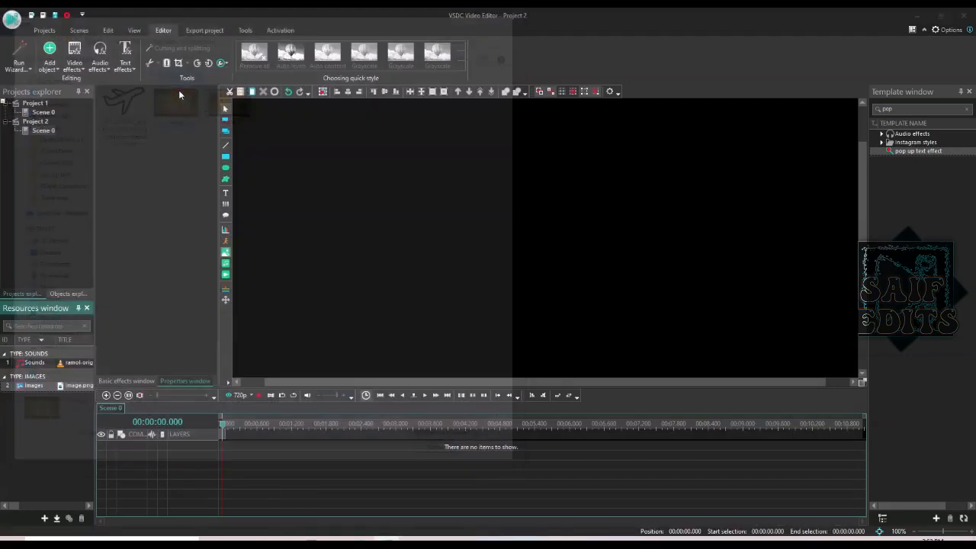
pyautogui.click(587, 325)
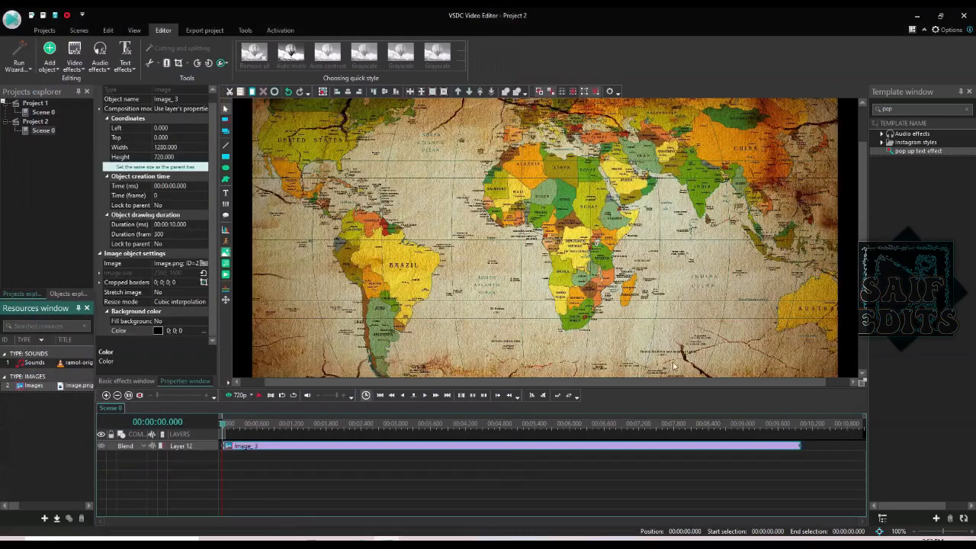
pyautogui.click(879, 532)
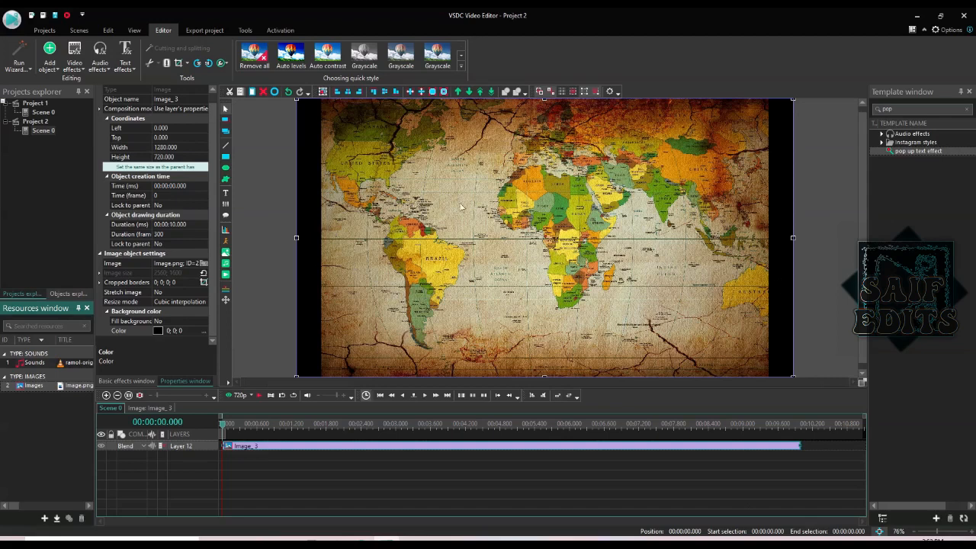
# - Auto-crop the map's black side borders so it fills the frame
pyautogui.click(187, 63)
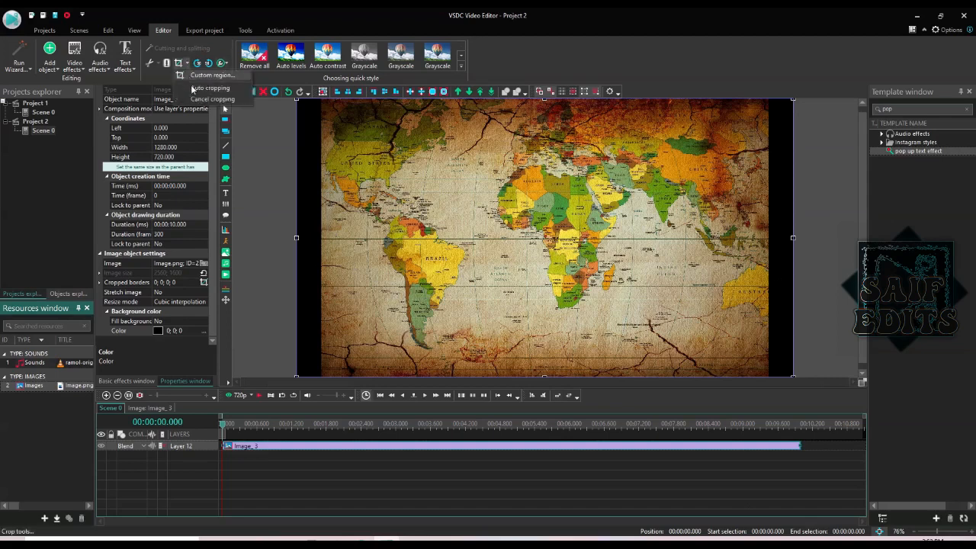
pyautogui.click(205, 88)
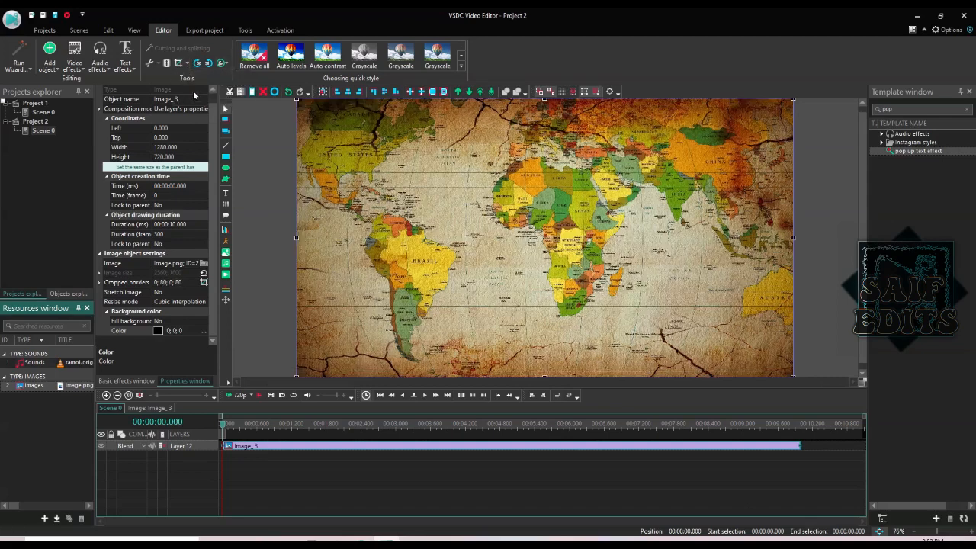
pyautogui.moveTo(257, 446)
# - Draw a thin horizontal rectangle line across the map starting from Brazil
pyautogui.click(226, 158)
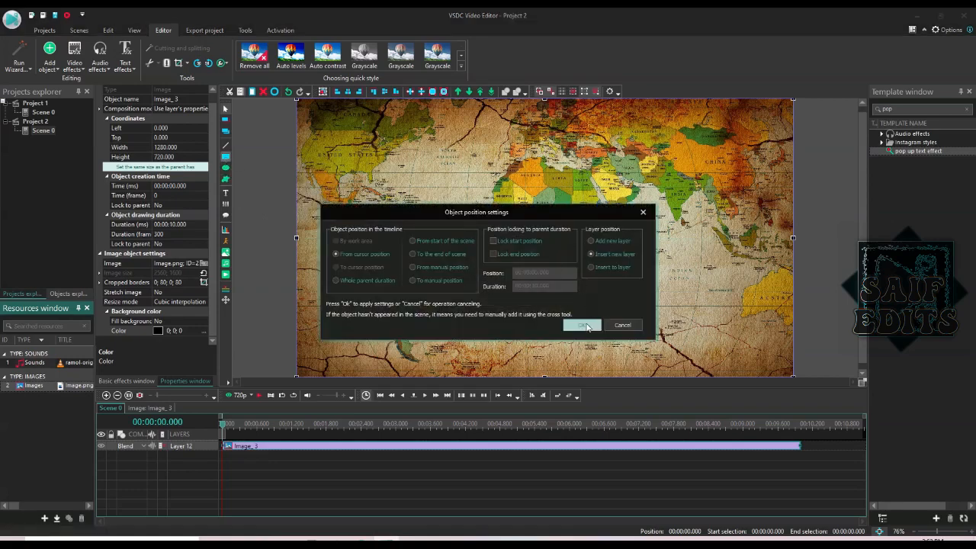
pyautogui.click(585, 324)
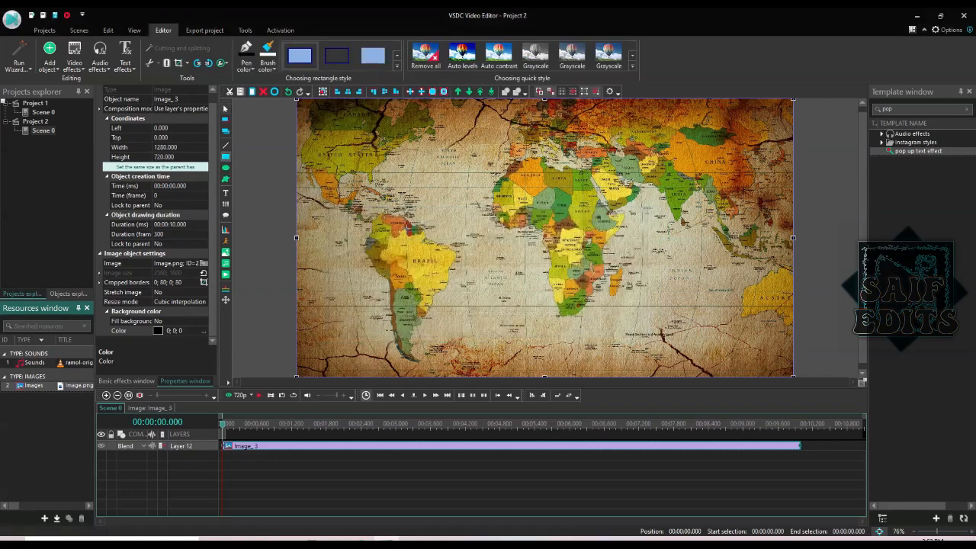
pyautogui.moveTo(407, 229); pyautogui.dragTo(729, 229)
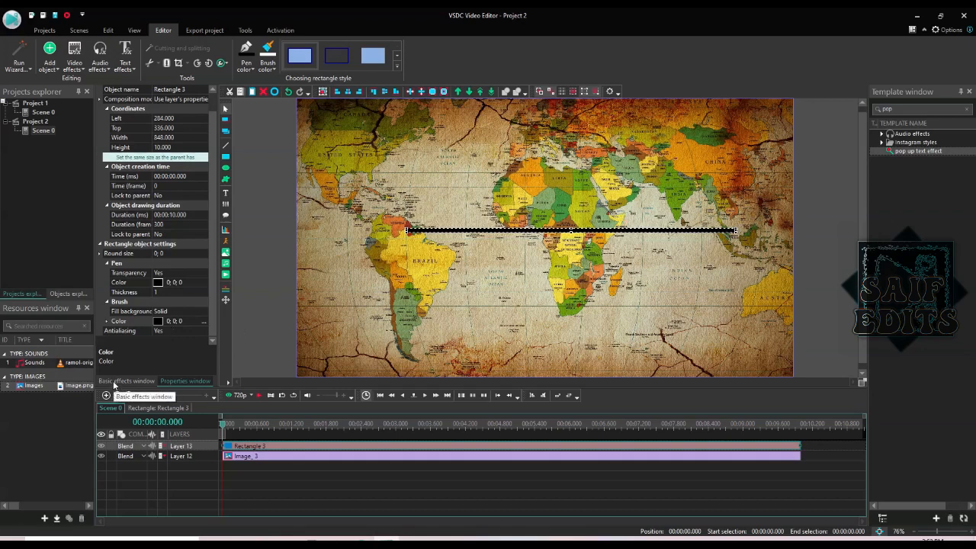
# - Lower the line's Angle in Basic effects to tilt it counter-clockwise
pyautogui.click(115, 386)
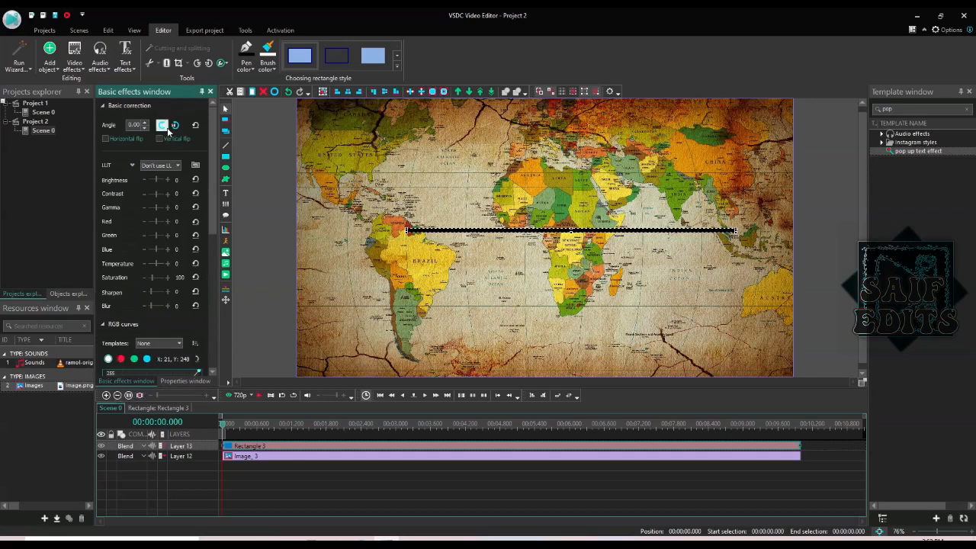
pyautogui.moveTo(144, 126); pyautogui.dragTo(145, 131)
pyautogui.click(144, 129)
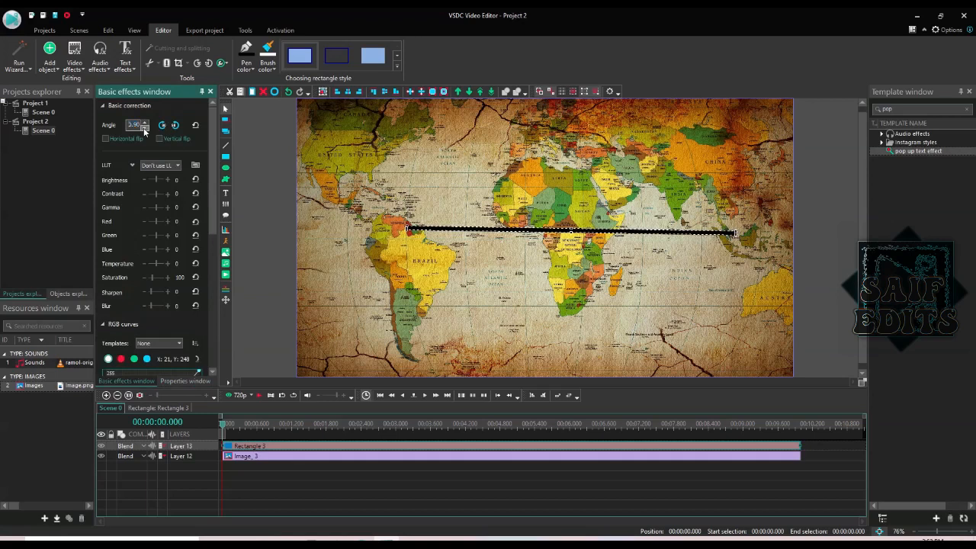
pyautogui.click(144, 129)
pyautogui.click(144, 129)
pyautogui.click(144, 129)
pyautogui.click(144, 129)
pyautogui.click(144, 129)
pyautogui.click(145, 130)
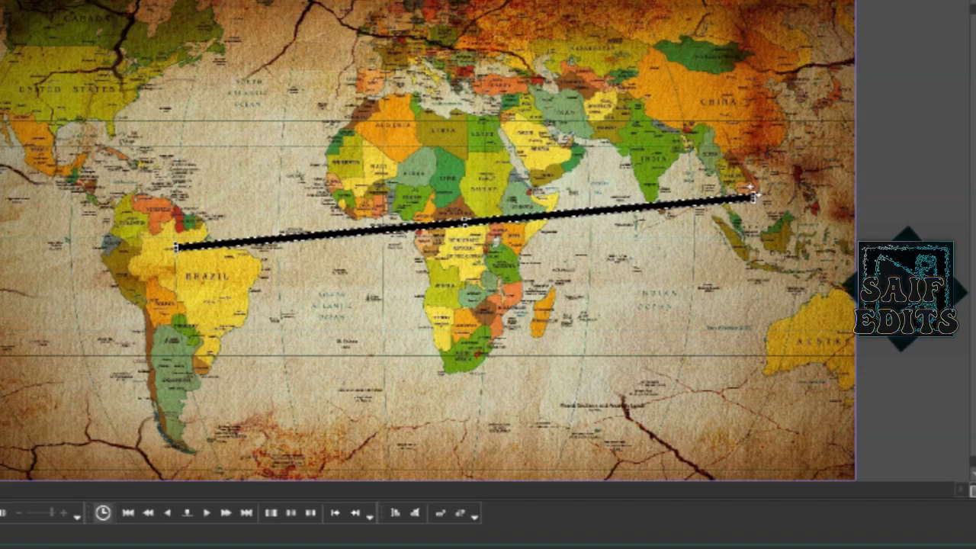
# - Drag the line's far end up toward China and its start onto Brazil
pyautogui.moveTo(753, 194); pyautogui.dragTo(730, 125)
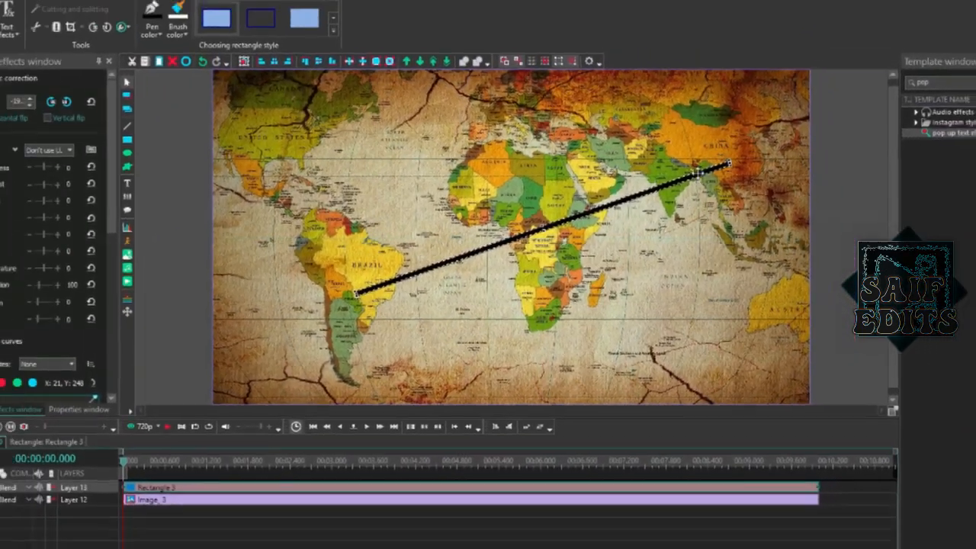
pyautogui.moveTo(697, 173); pyautogui.dragTo(708, 144)
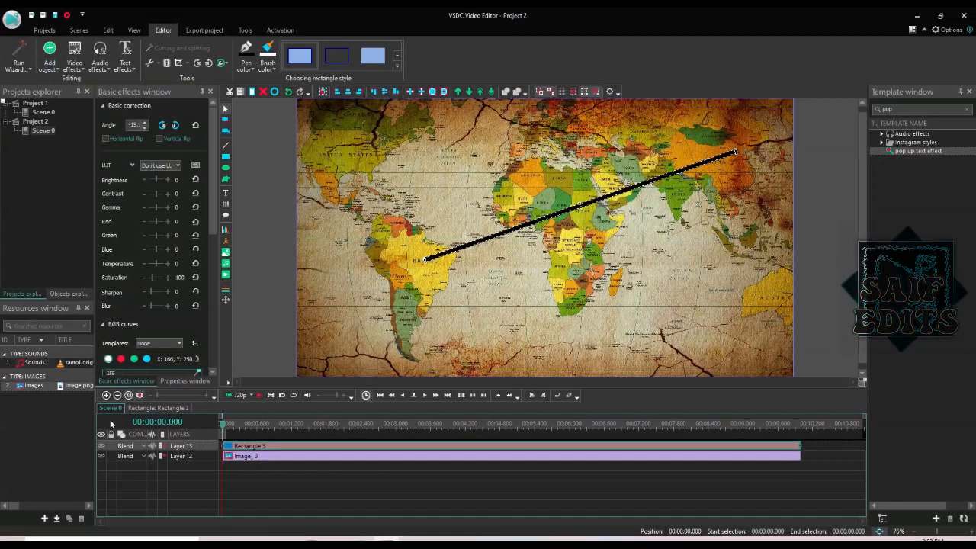
pyautogui.click(185, 380)
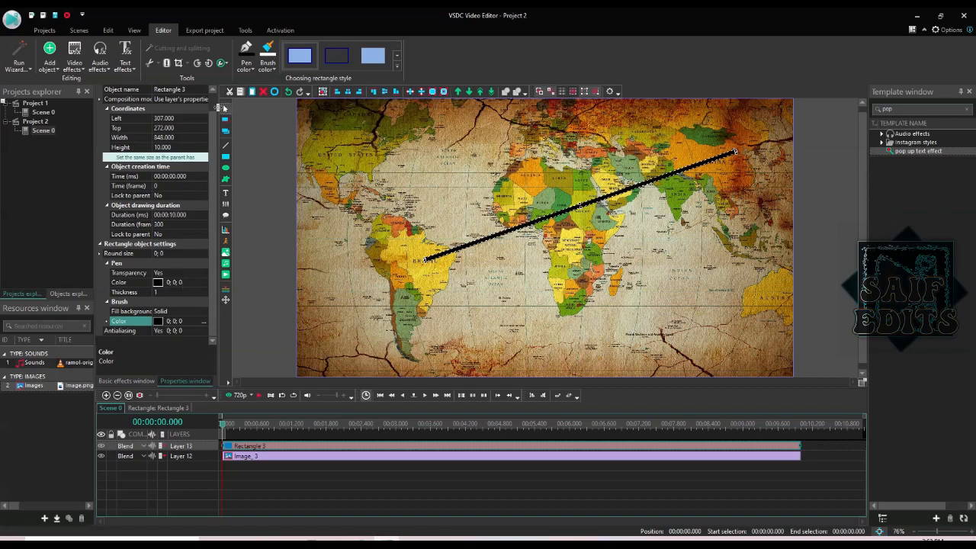
# - Set the route line's Width to 780 so it ends nearer China
pyautogui.scroll(1, 216, 118)
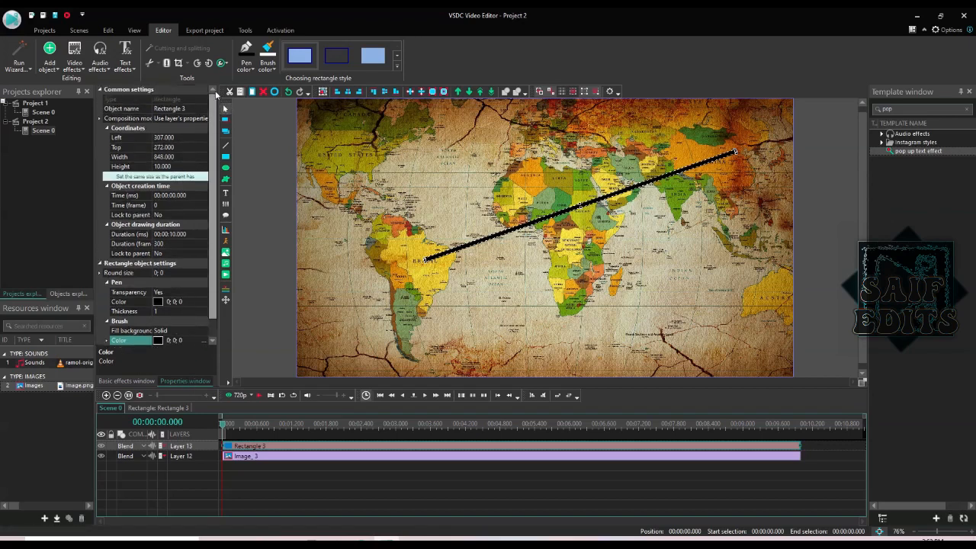
pyautogui.click(164, 156)
pyautogui.doubleClick(163, 156)
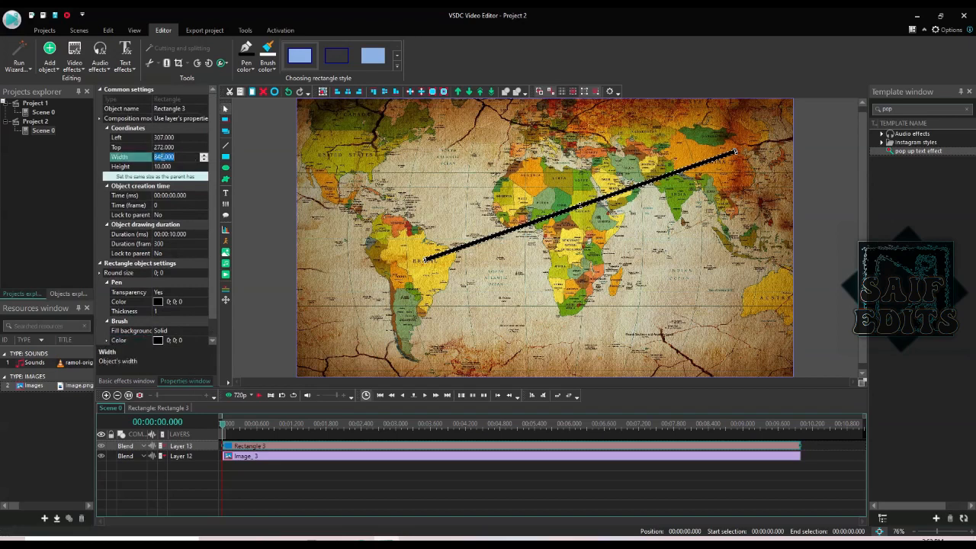
pyautogui.write('780')
pyautogui.press('Return')
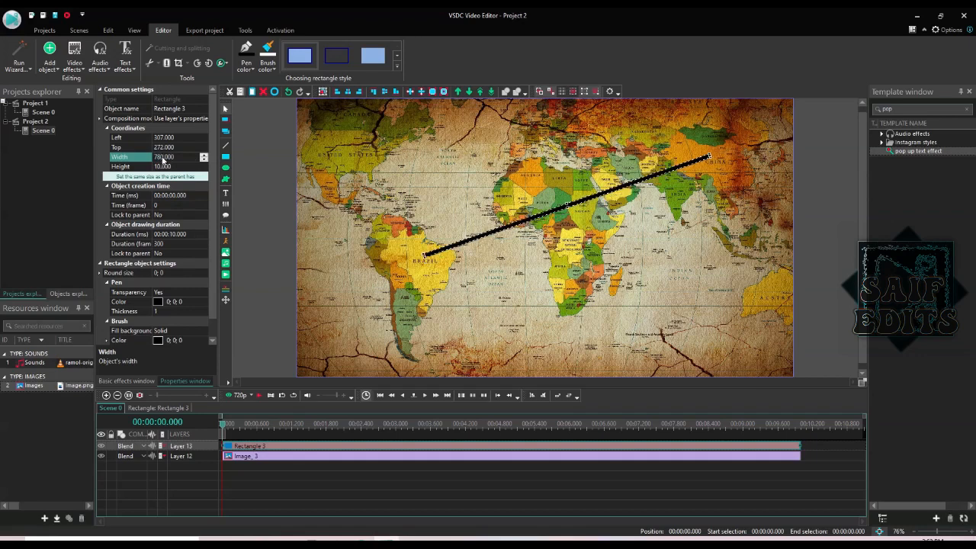
pyautogui.click(449, 265)
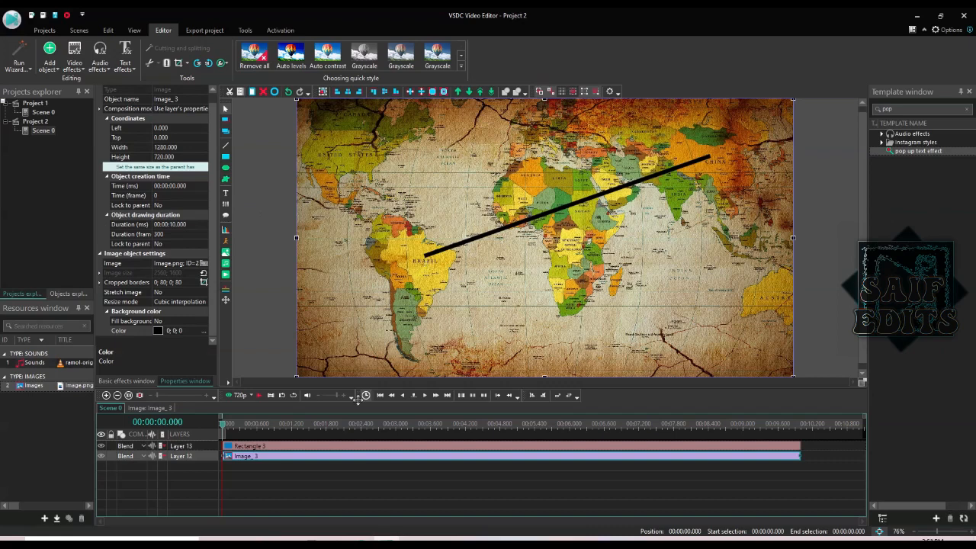
# - Apply a Wipe transition to Rectangle 3 starting from the scene start
pyautogui.click(243, 448)
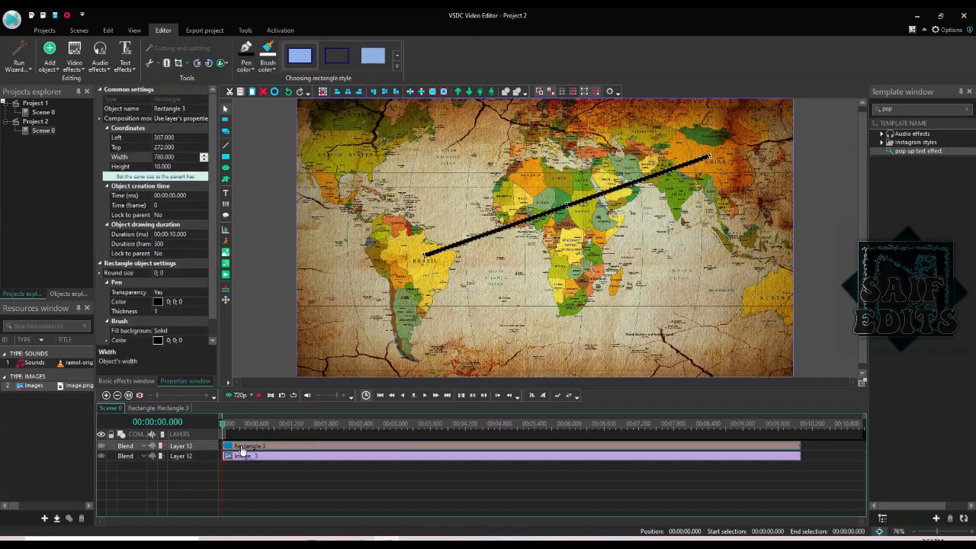
pyautogui.click(74, 69)
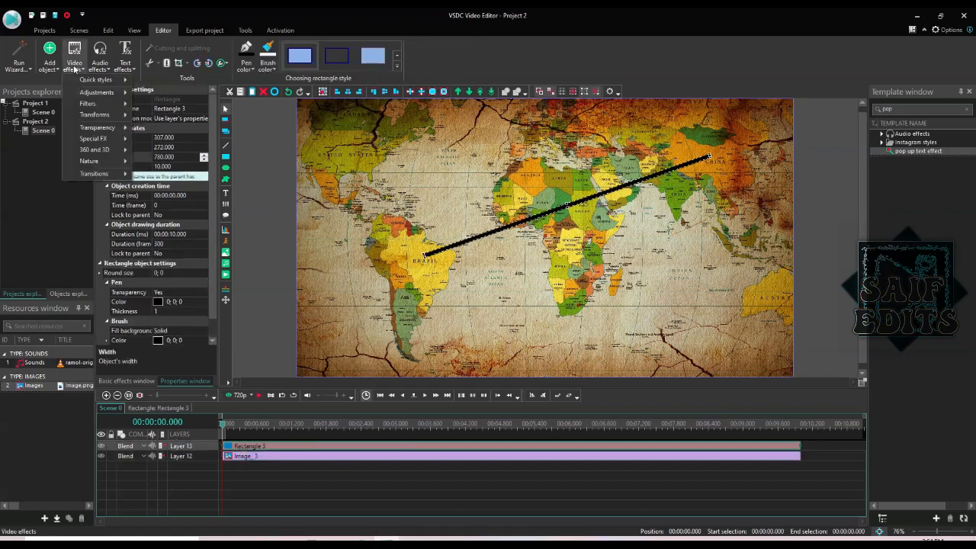
pyautogui.moveTo(114, 176)
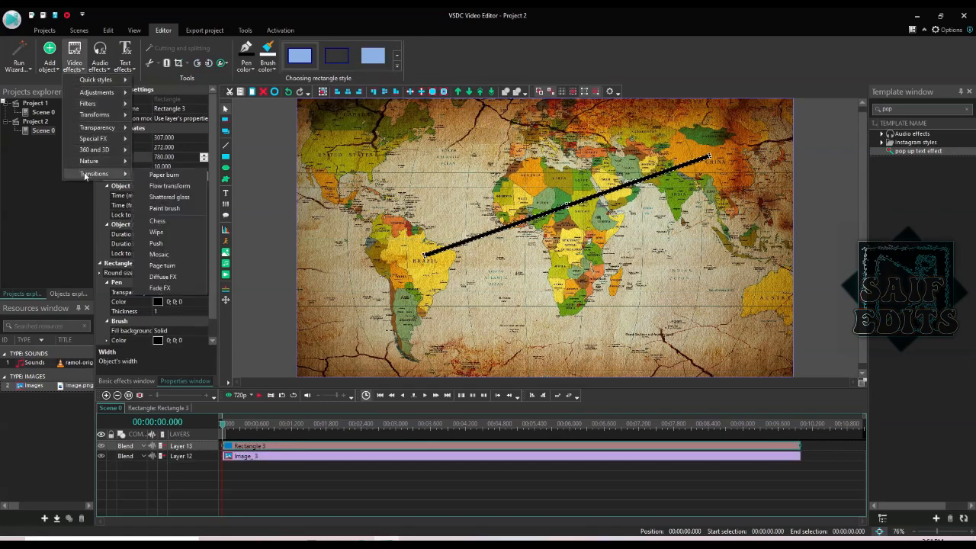
pyautogui.click(156, 232)
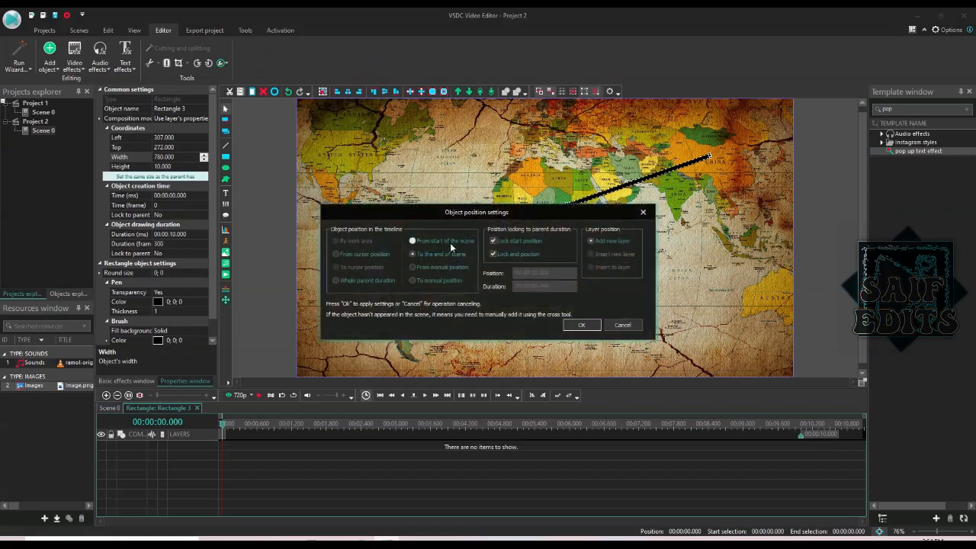
pyautogui.click(450, 242)
pyautogui.click(577, 329)
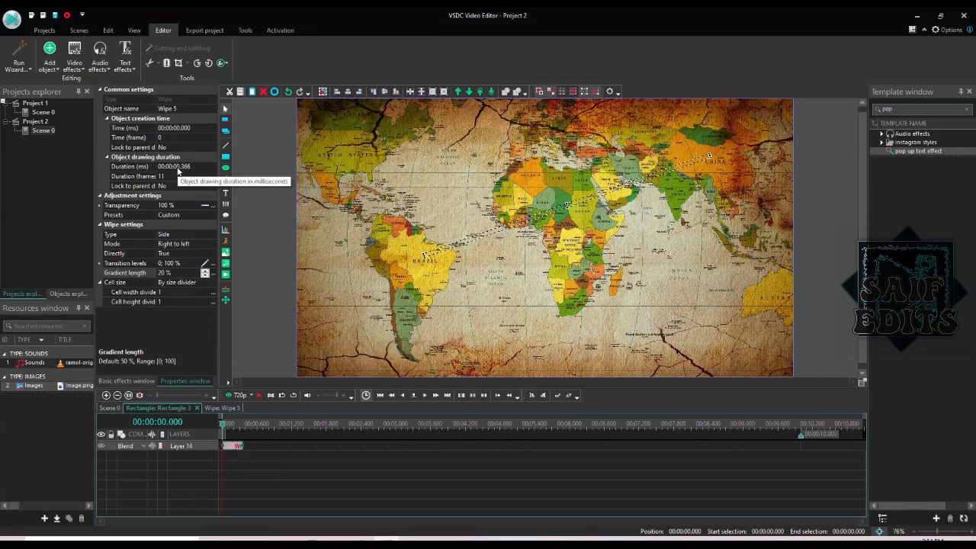
# - Set the Wipe duration to 3 seconds
pyautogui.click(207, 166)
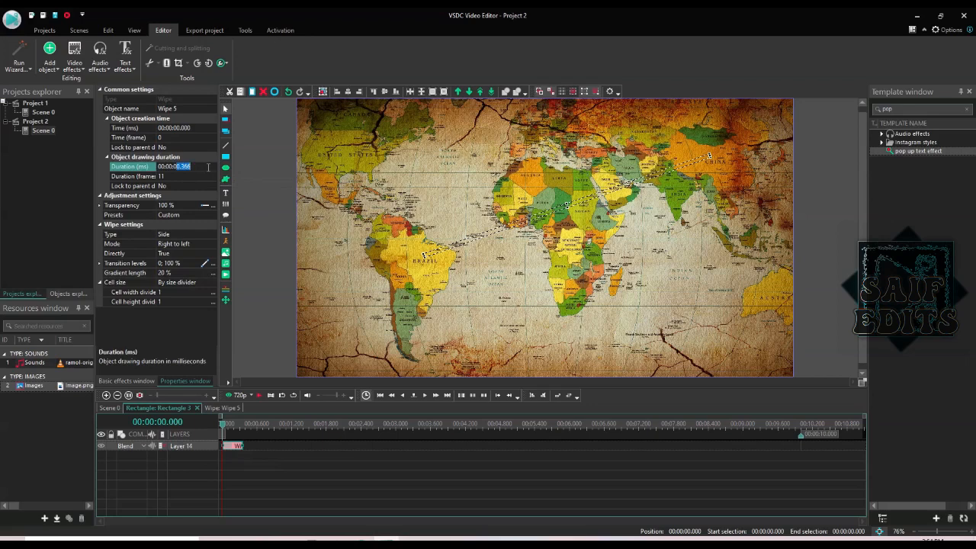
pyautogui.write('3')
pyautogui.press('Return')
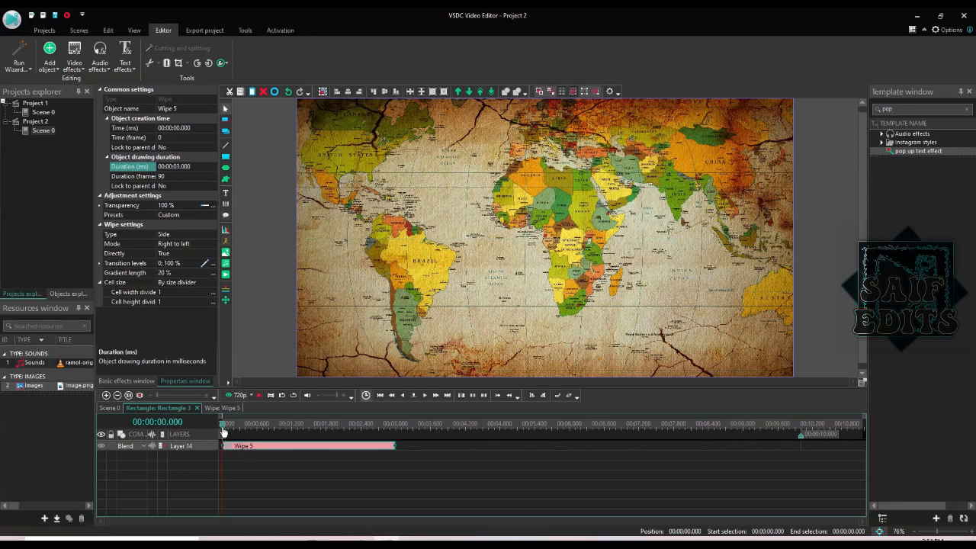
# - Play the scene from the start to watch the line draw from Brazil toward Asia
pyautogui.press('space')
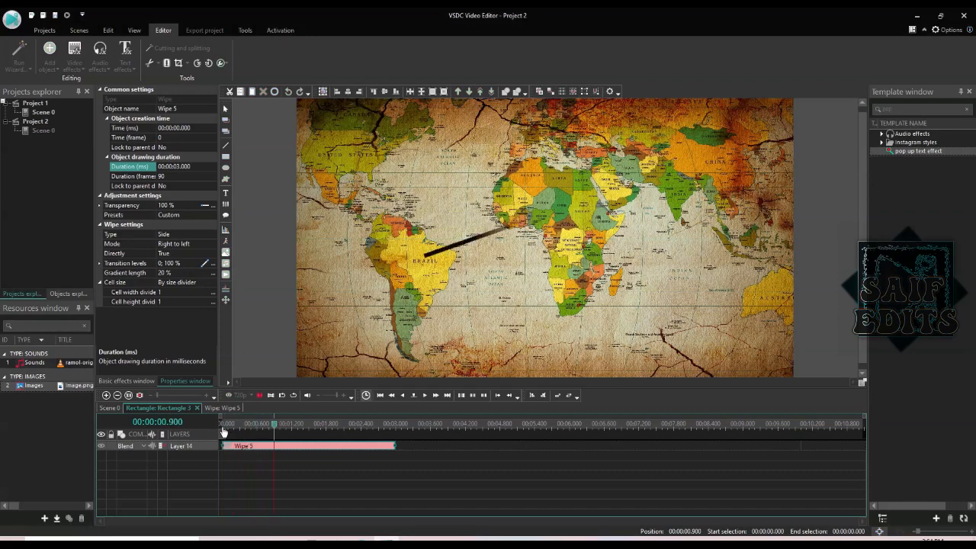
pyautogui.press('space')
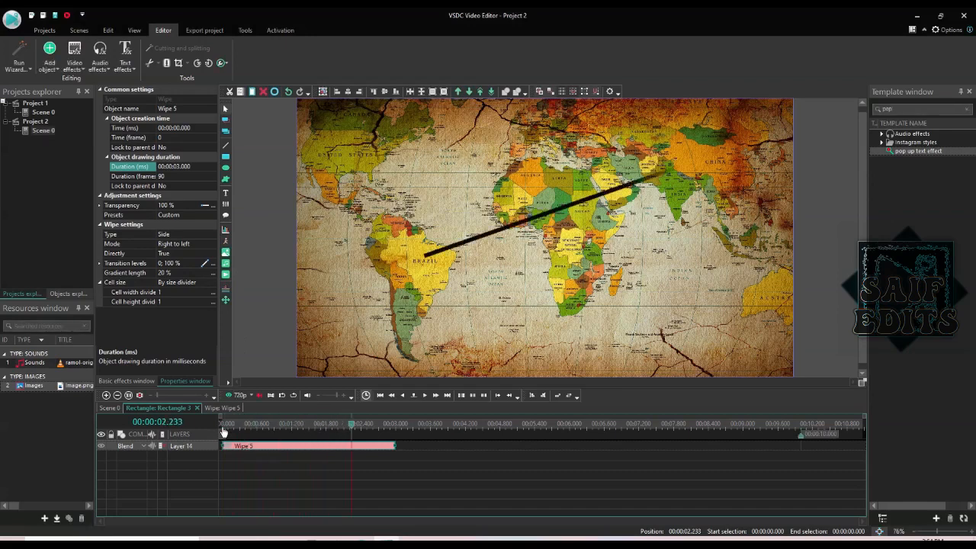
pyautogui.click(222, 426)
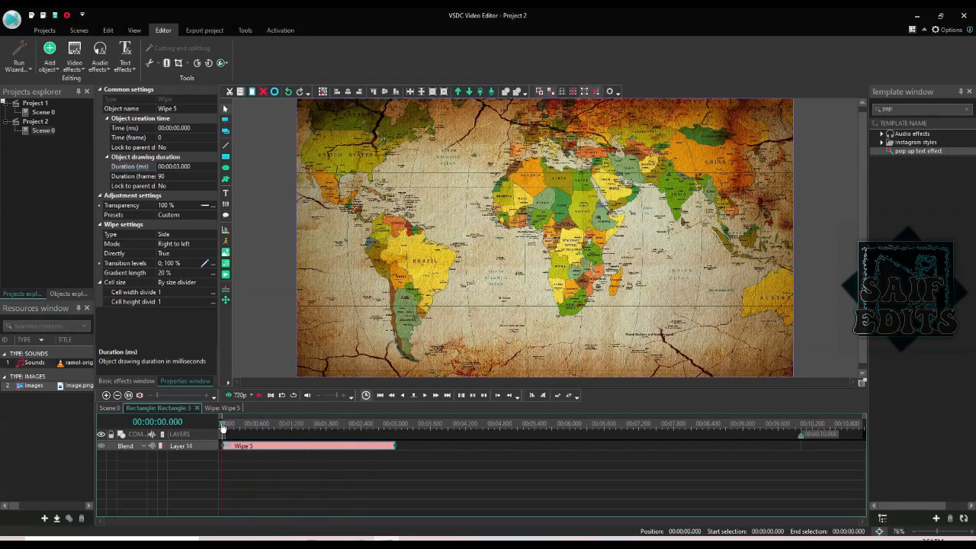
pyautogui.press('space')
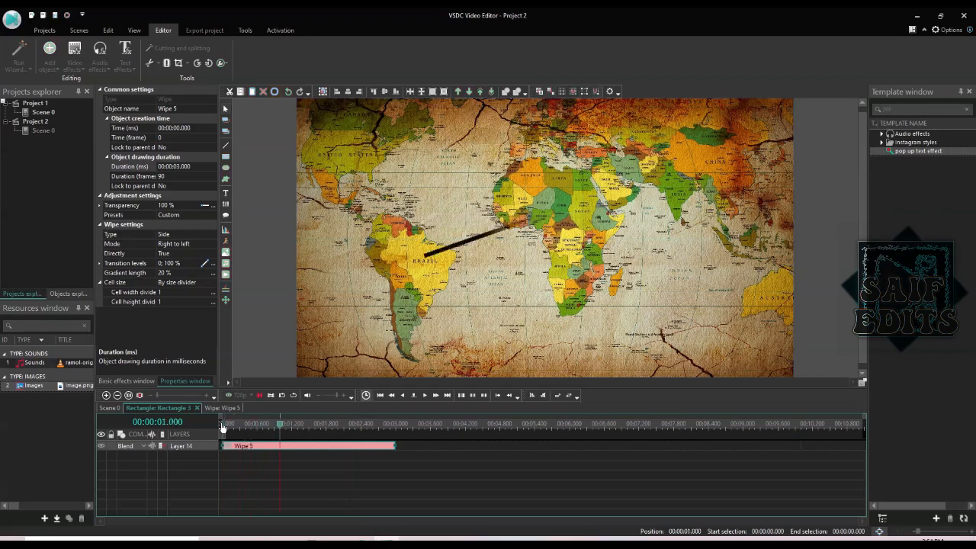
pyautogui.press('space')
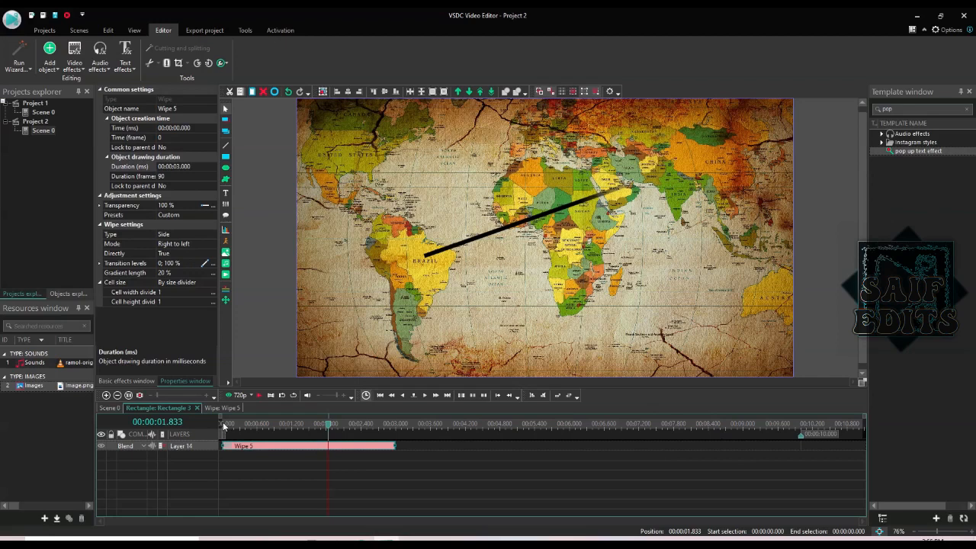
# - Set the wipe's Directly option to False and preview the shorter line
pyautogui.click(172, 254)
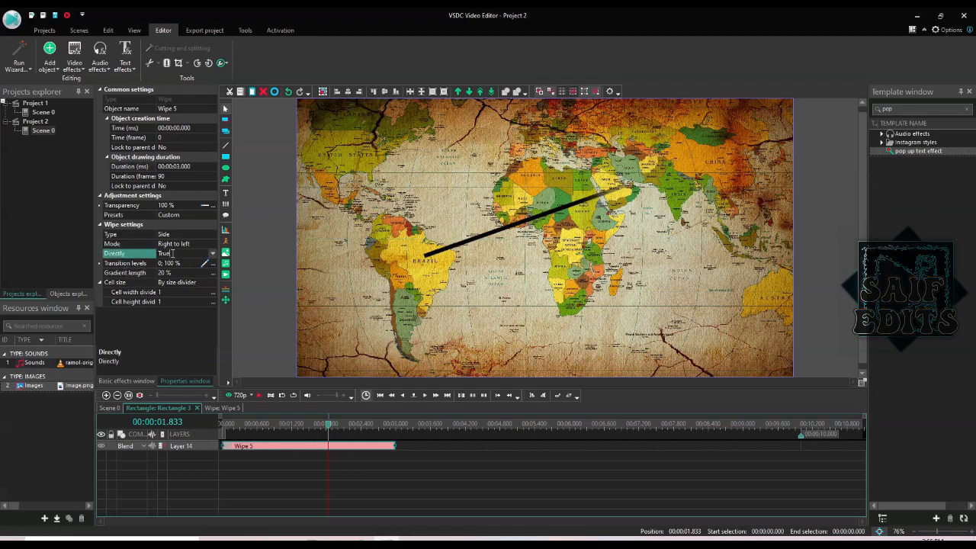
pyautogui.click(212, 254)
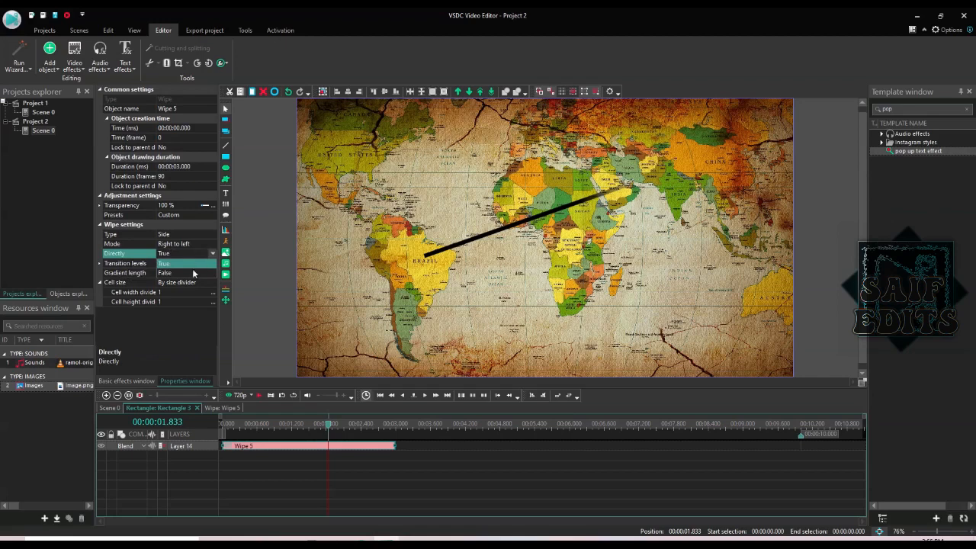
pyautogui.click(193, 273)
pyautogui.click(224, 426)
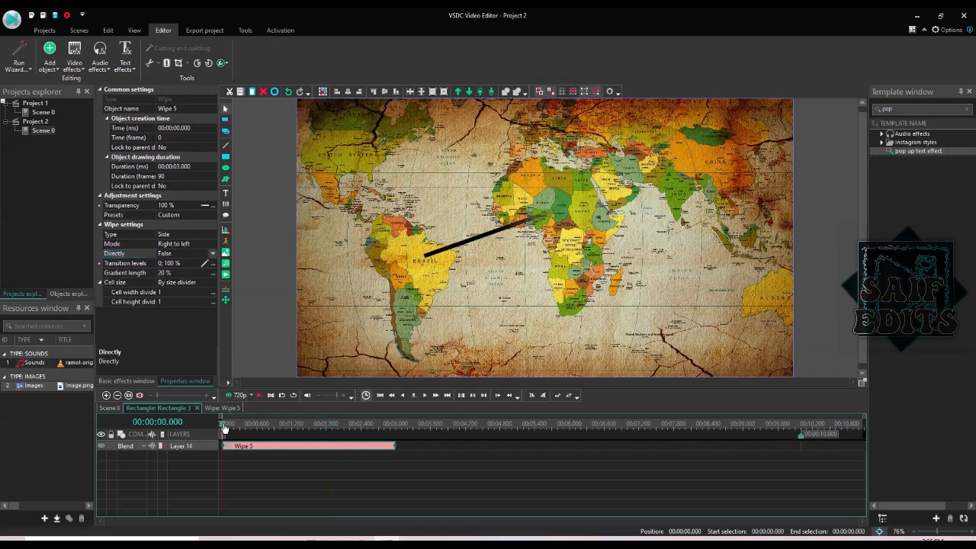
pyautogui.press('space')
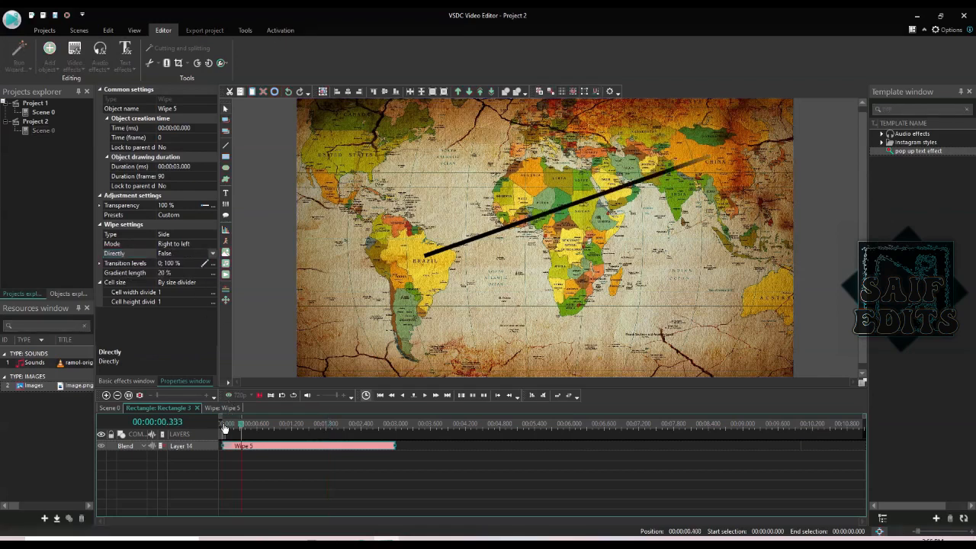
pyautogui.press('space')
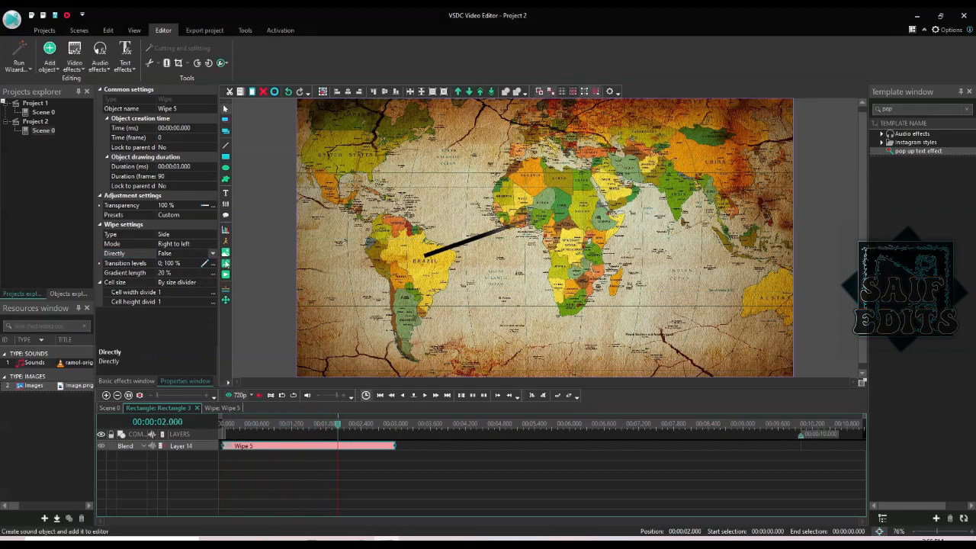
pyautogui.click(202, 255)
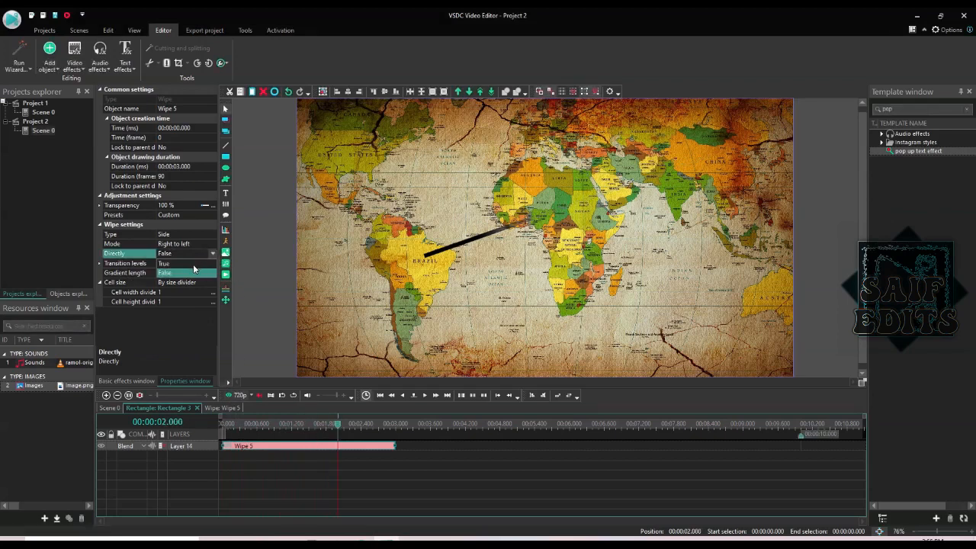
pyautogui.click(203, 225)
# - Switch Directly back to True and replay until the line reaches Asia
pyautogui.click(212, 253)
pyautogui.click(183, 264)
pyautogui.click(224, 425)
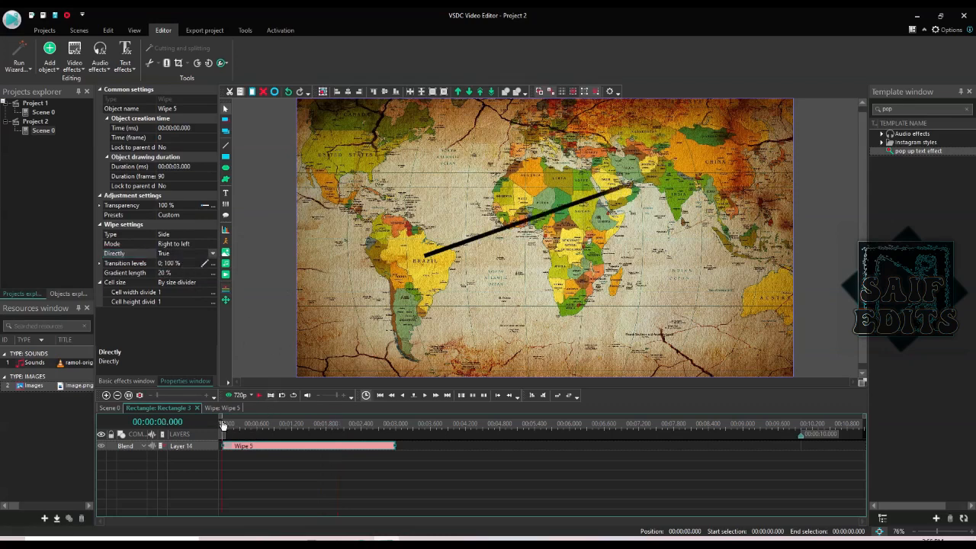
pyautogui.press('space')
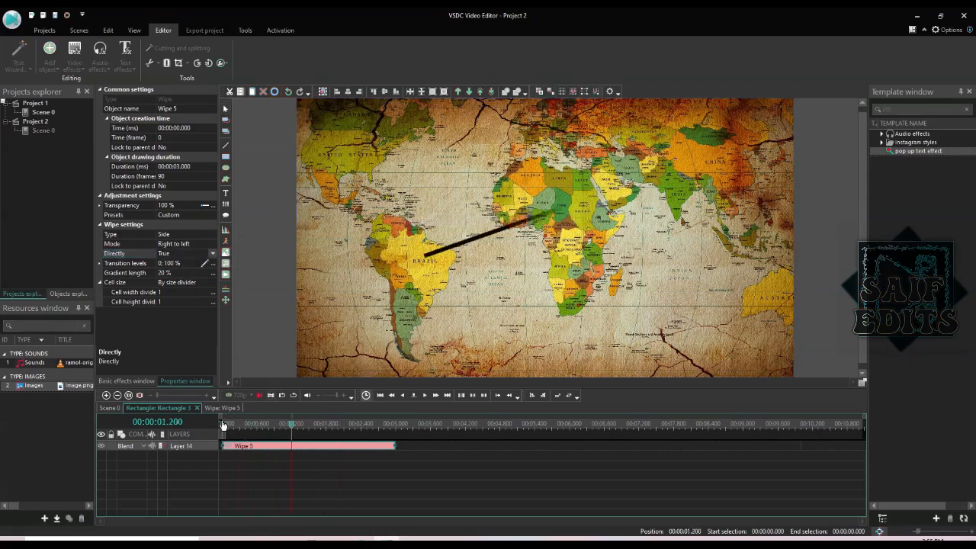
pyautogui.press('space')
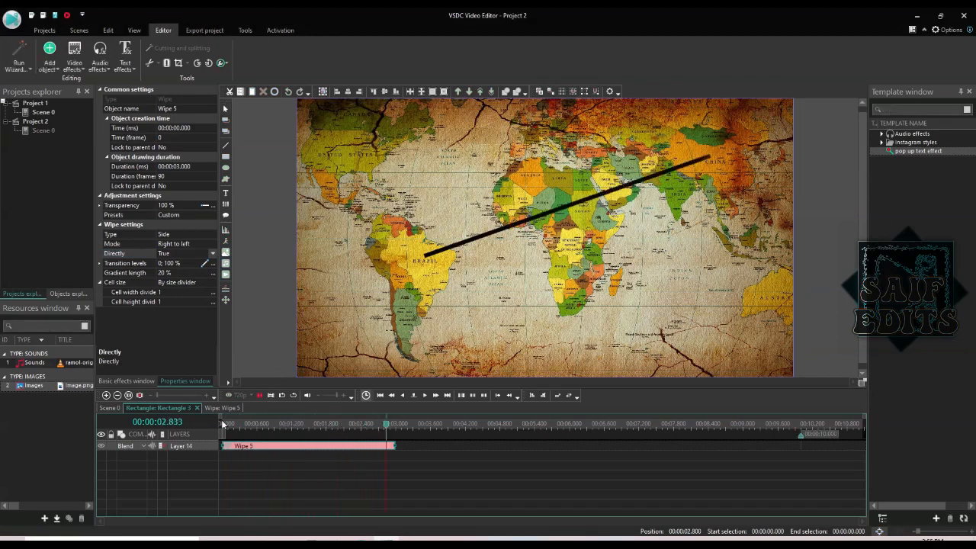
# - Return to the Scene 0 timeline and scrub to 2.1 seconds and back to zero
pyautogui.click(107, 410)
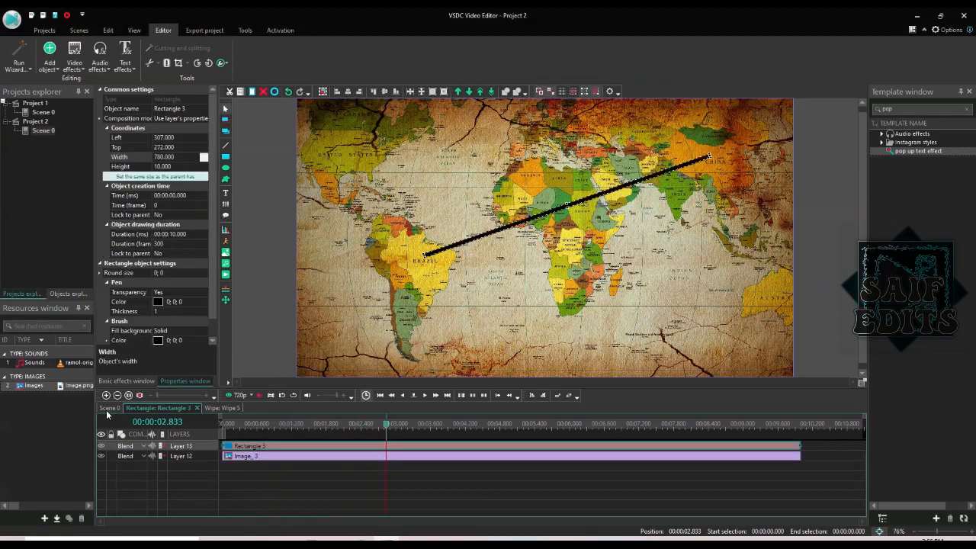
pyautogui.click(223, 422)
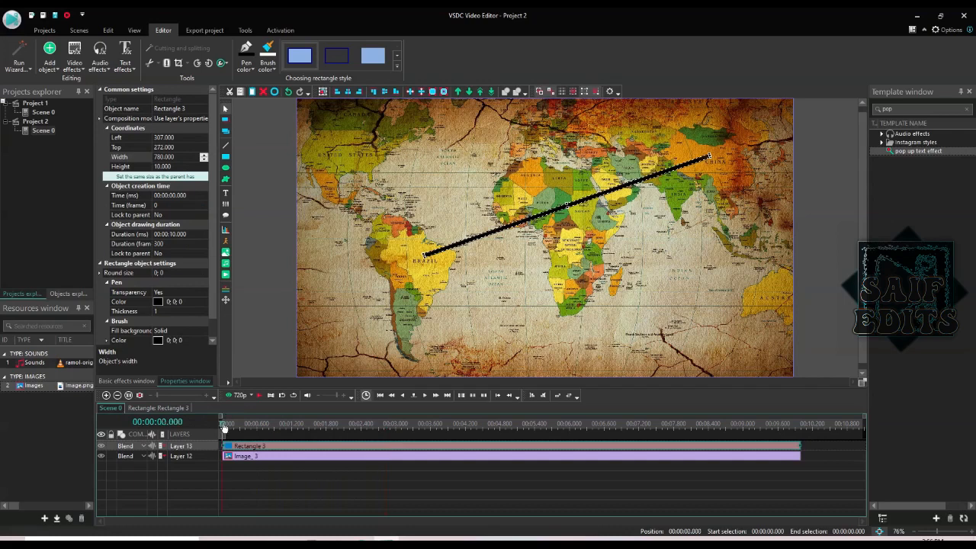
pyautogui.click(344, 422)
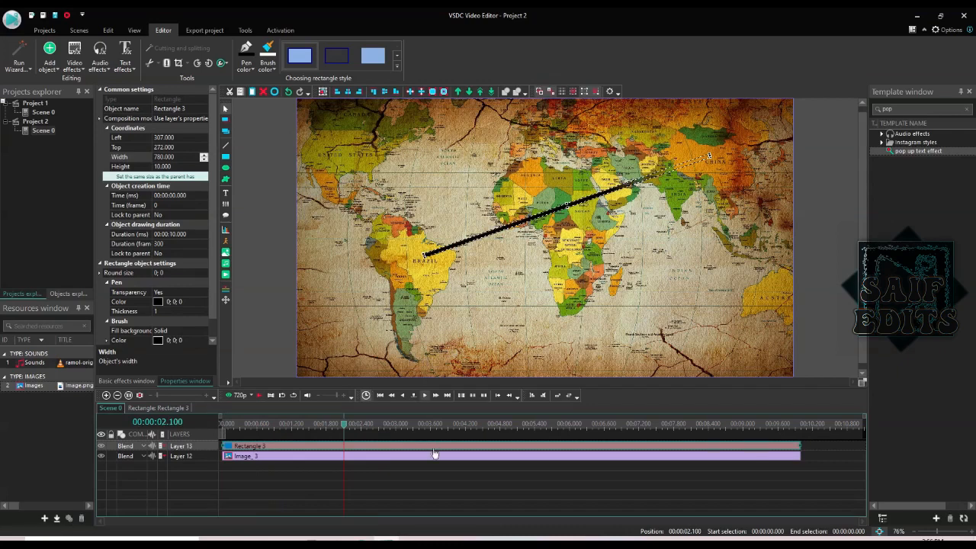
pyautogui.click(223, 424)
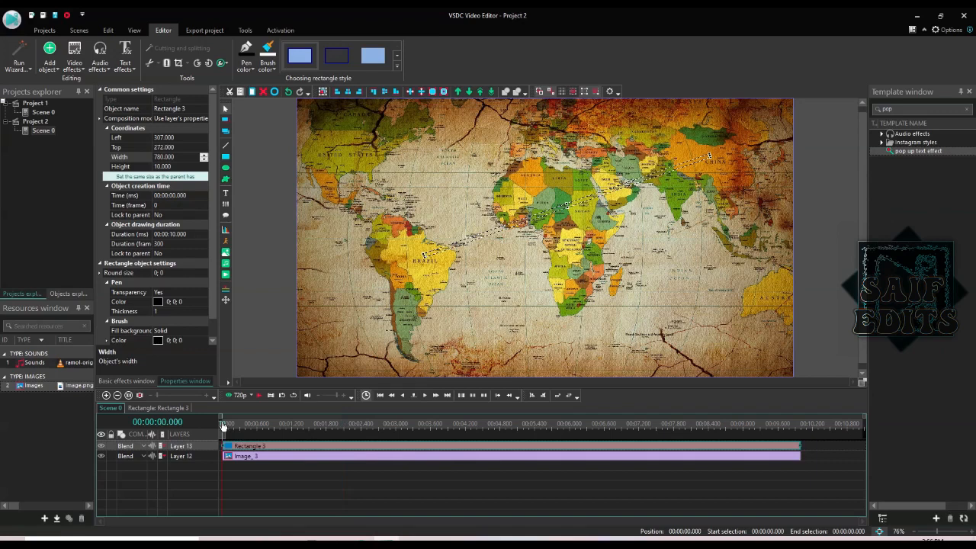
pyautogui.click(74, 61)
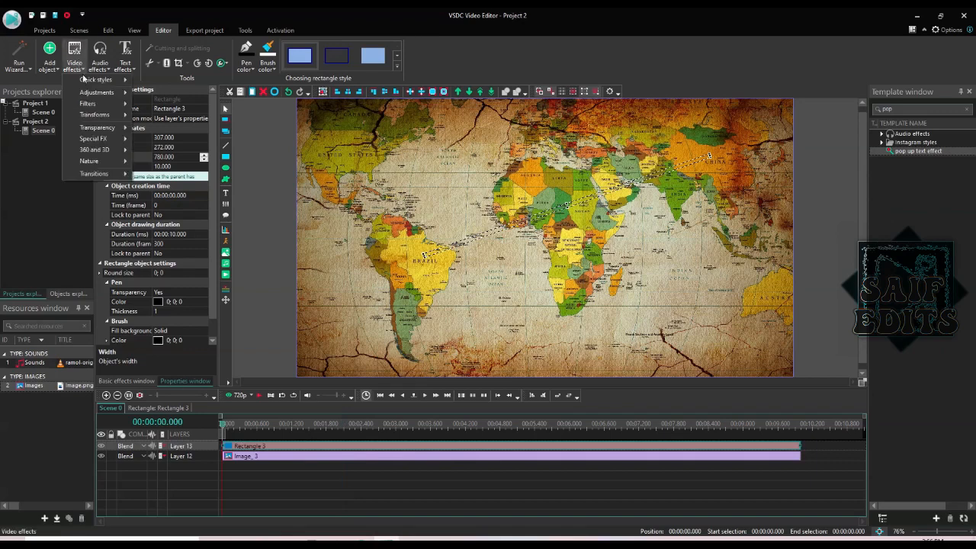
pyautogui.moveTo(94, 141)
pyautogui.moveTo(92, 116)
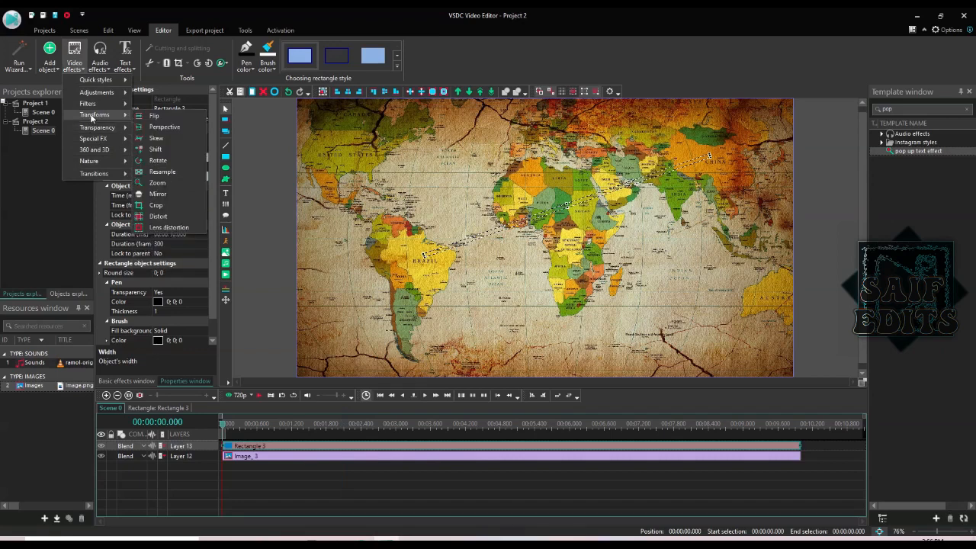
pyautogui.click(164, 228)
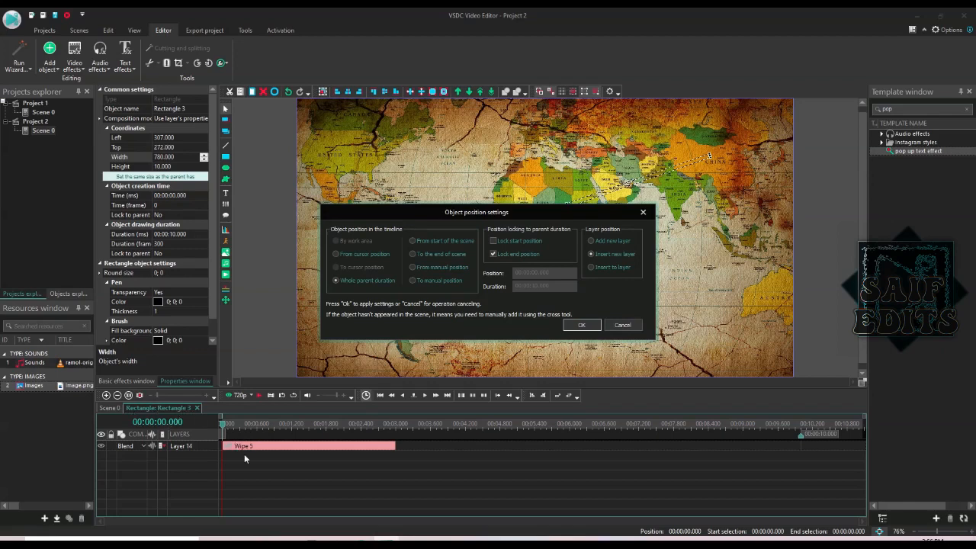
pyautogui.click(615, 333)
pyautogui.click(116, 407)
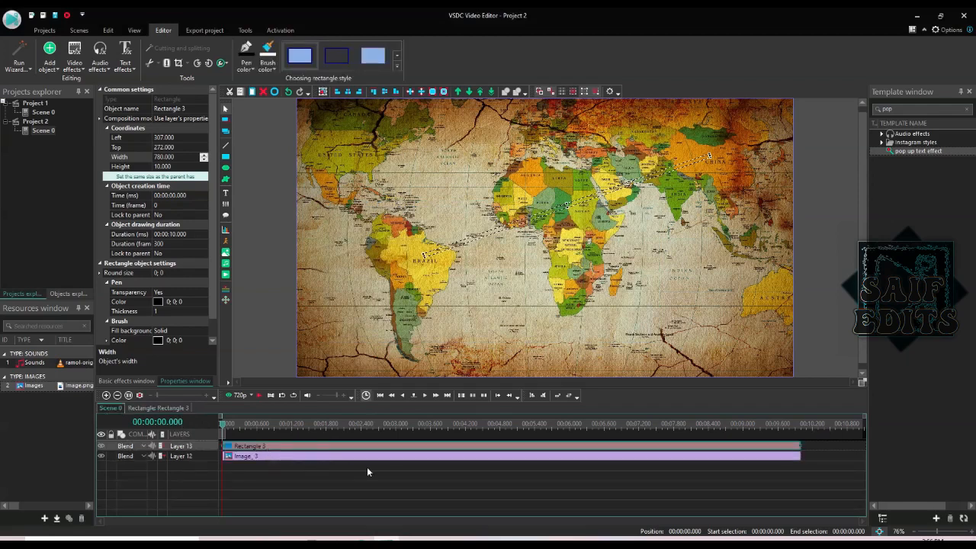
# - Convert the Image_3 map clip and route line into a sprite
pyautogui.click(343, 455)
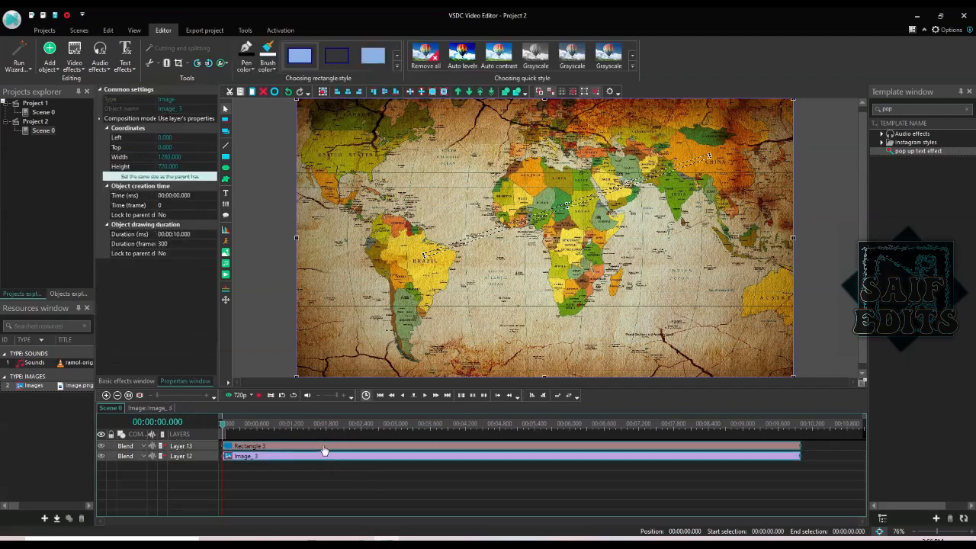
pyautogui.rightClick(323, 449)
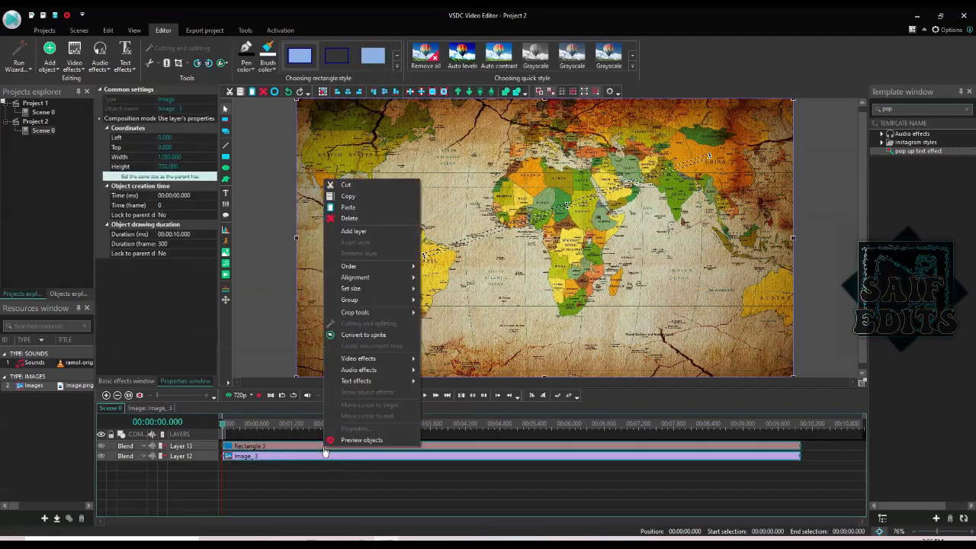
pyautogui.click(366, 337)
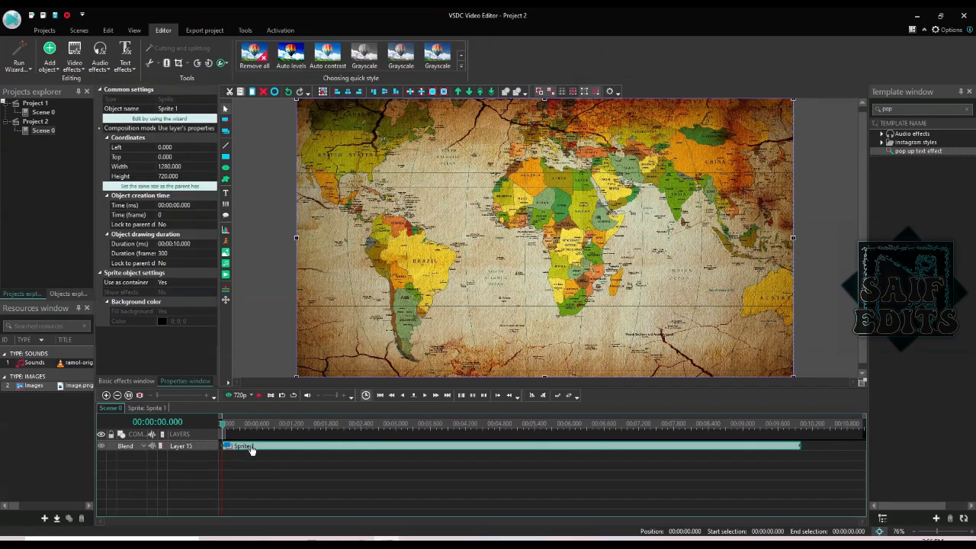
# - Set the sprite's Use as container to No, Show effects Yes, Fill background No
pyautogui.click(191, 283)
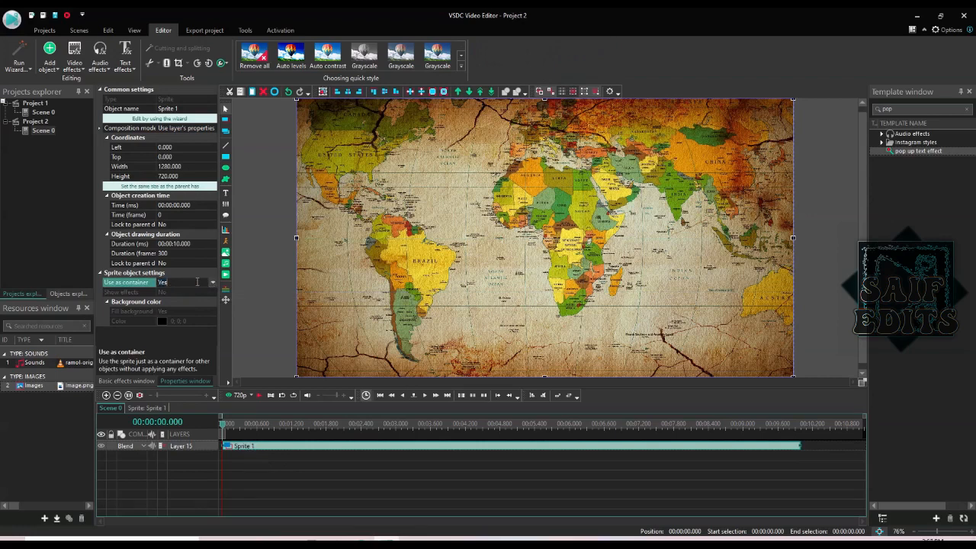
pyautogui.click(213, 281)
pyautogui.click(197, 301)
pyautogui.click(213, 293)
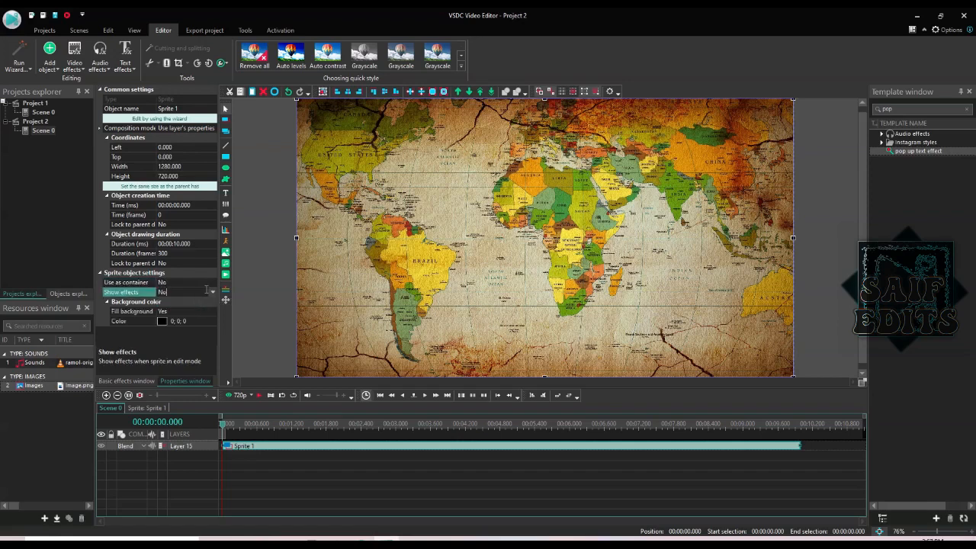
pyautogui.click(213, 293)
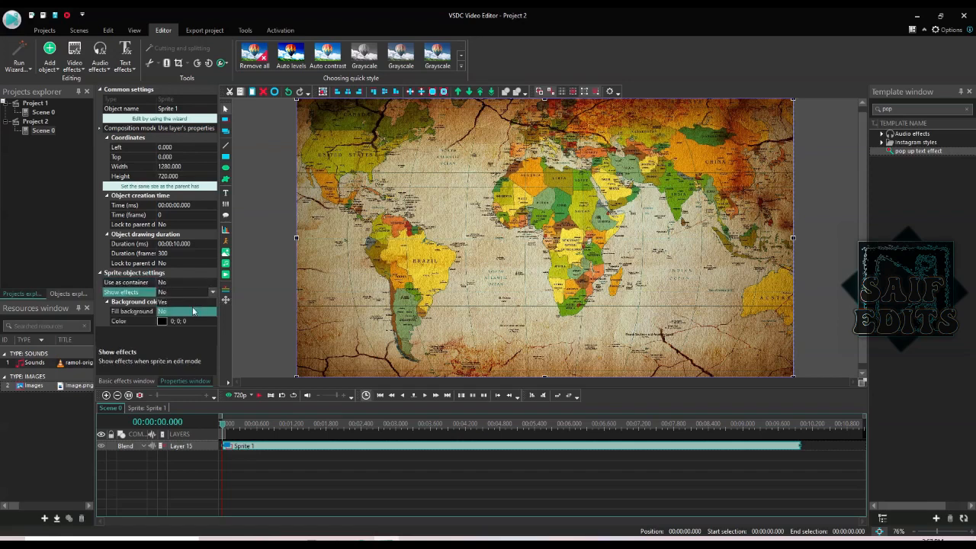
pyautogui.click(191, 302)
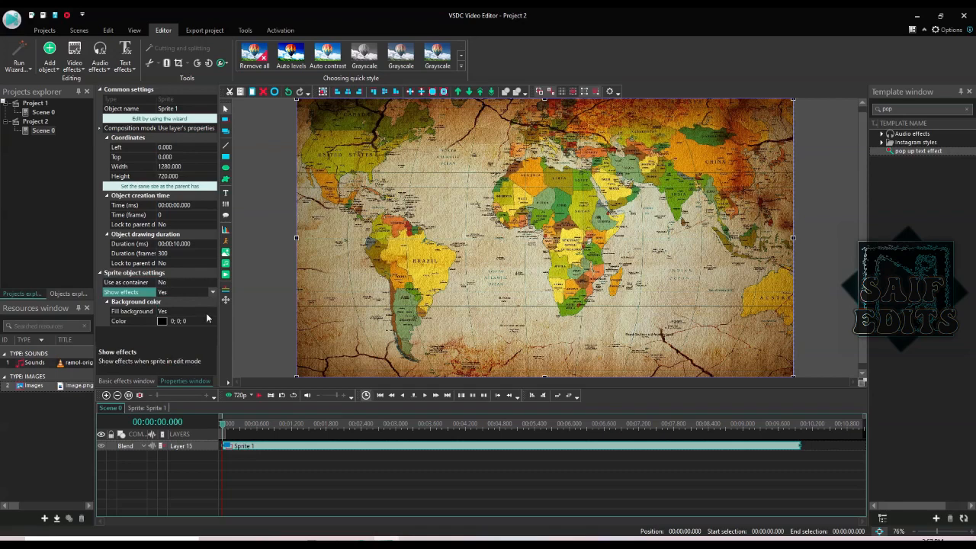
pyautogui.click(208, 314)
pyautogui.click(213, 312)
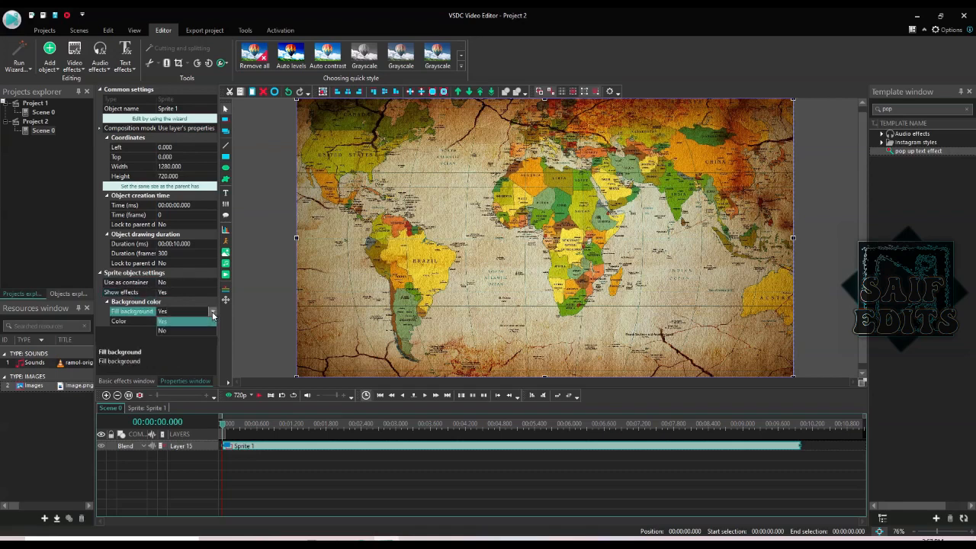
pyautogui.click(202, 330)
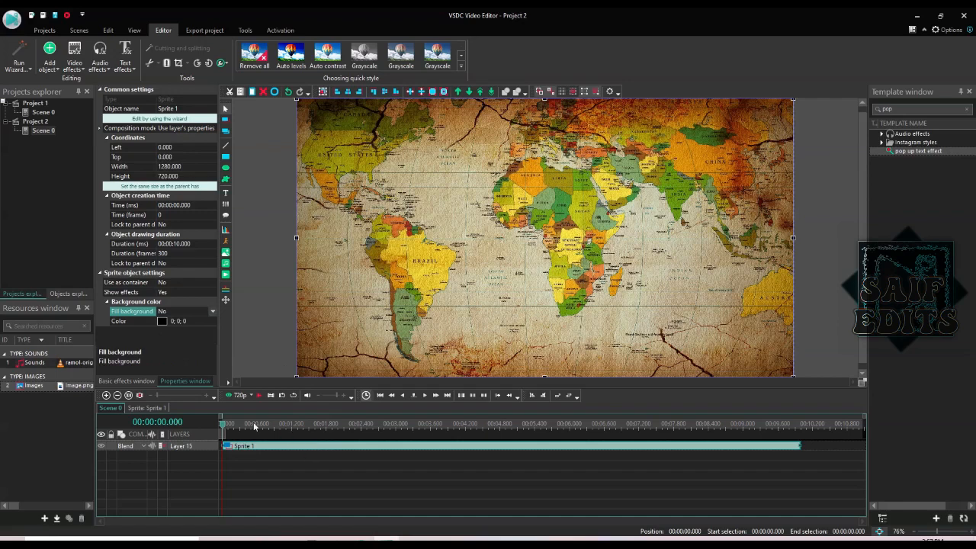
# - Open Sprite 1 to view its layers and rewind to the start
pyautogui.click(315, 424)
pyautogui.doubleClick(316, 447)
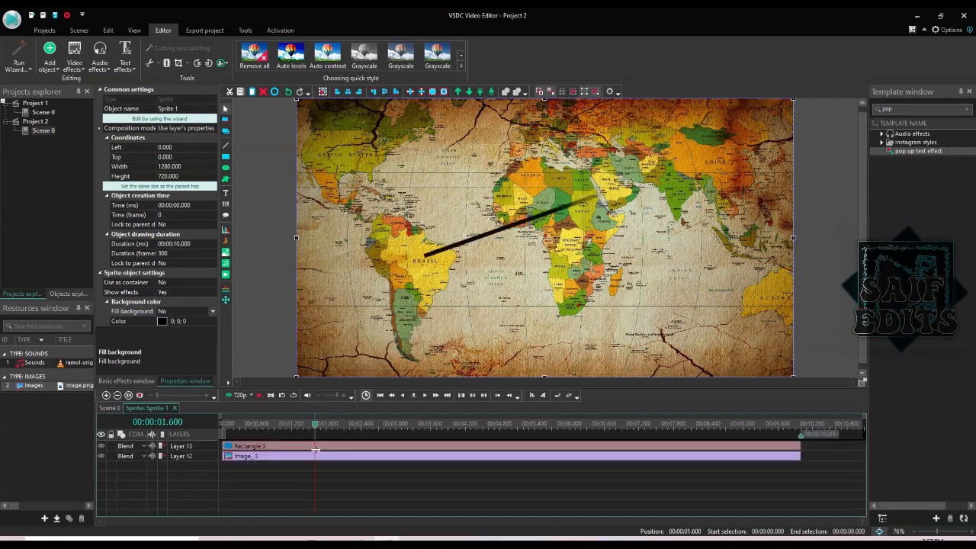
pyautogui.click(222, 425)
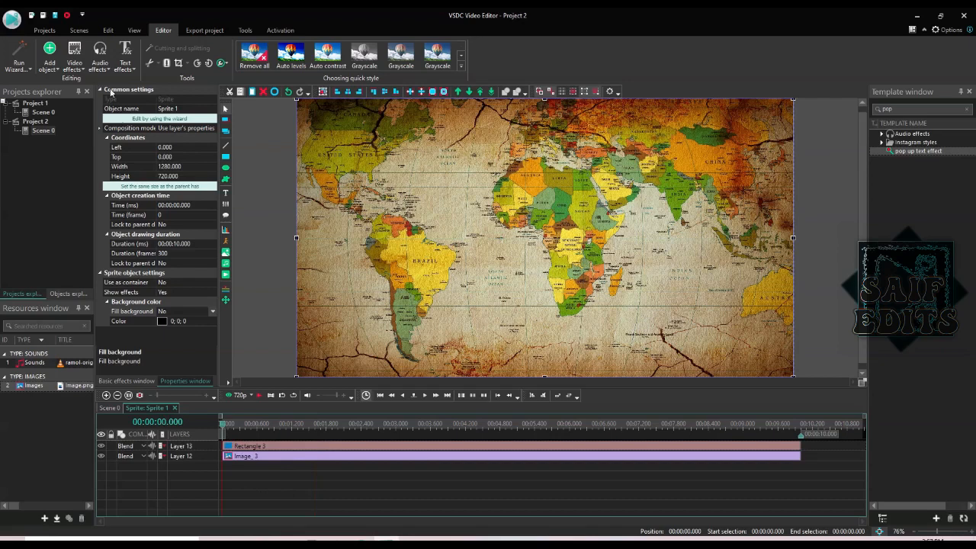
# - Add a Lens distortion effect inside the sprite and move the playhead to 2.333 seconds
pyautogui.click(74, 59)
pyautogui.moveTo(101, 115)
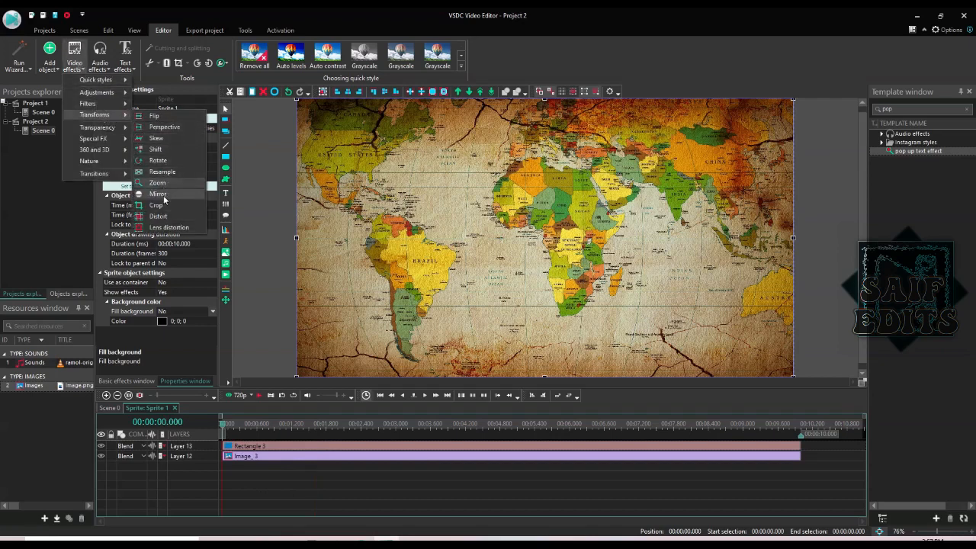
pyautogui.click(166, 229)
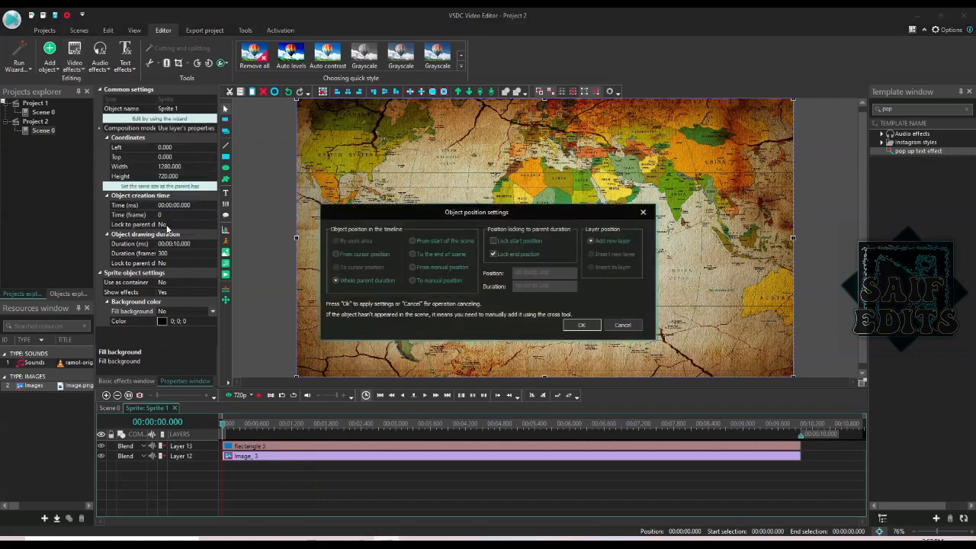
pyautogui.click(579, 324)
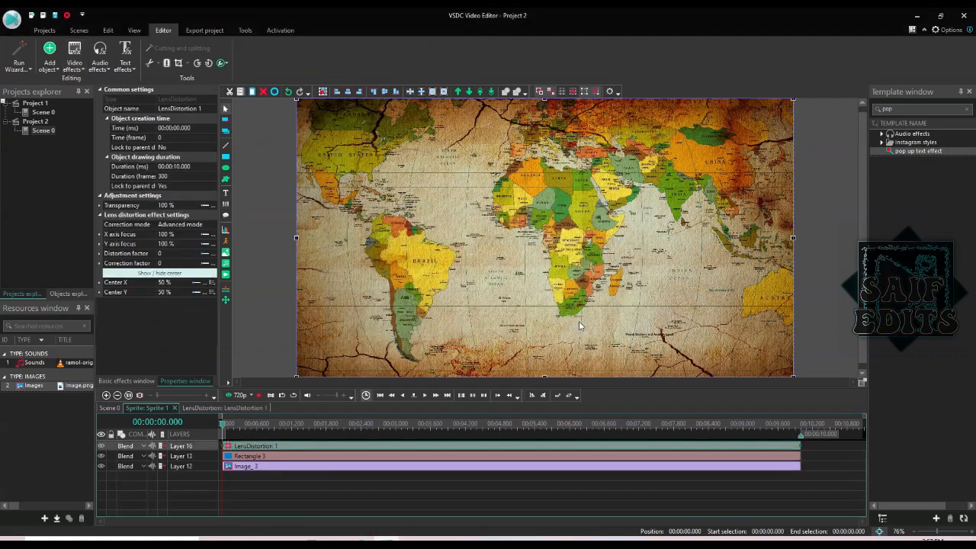
pyautogui.click(357, 425)
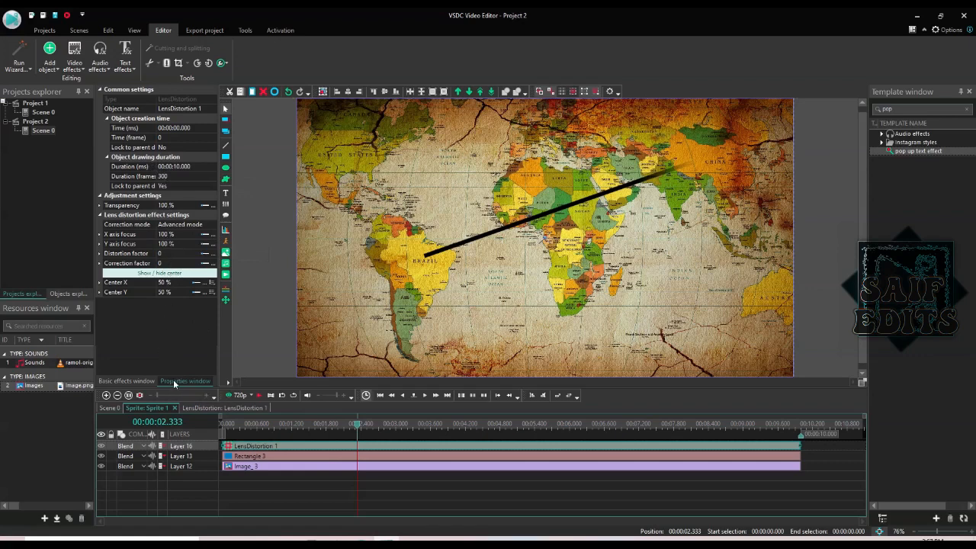
pyautogui.click(911, 31)
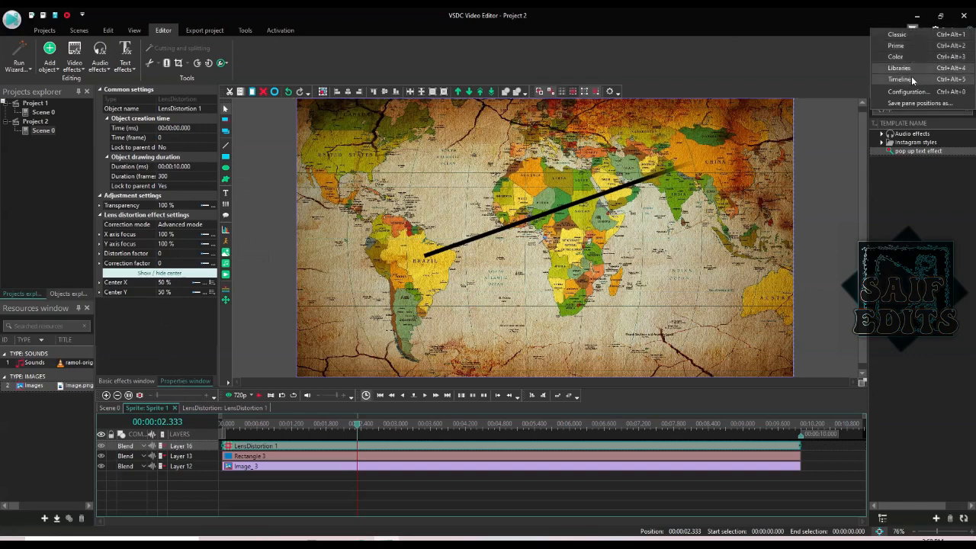
pyautogui.click(673, 71)
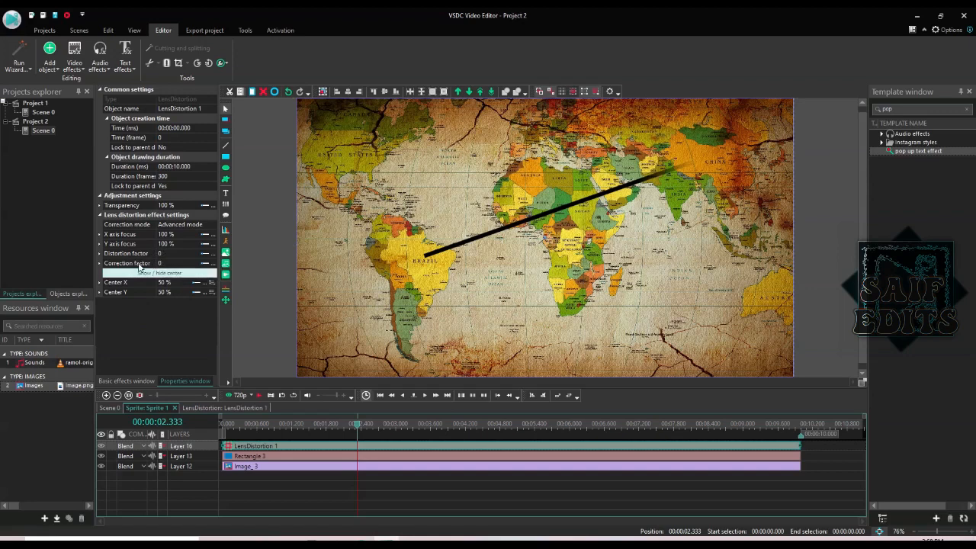
# - Set the Lens distortion's Distortion factor to -1.02 to bulge the map
pyautogui.click(175, 253)
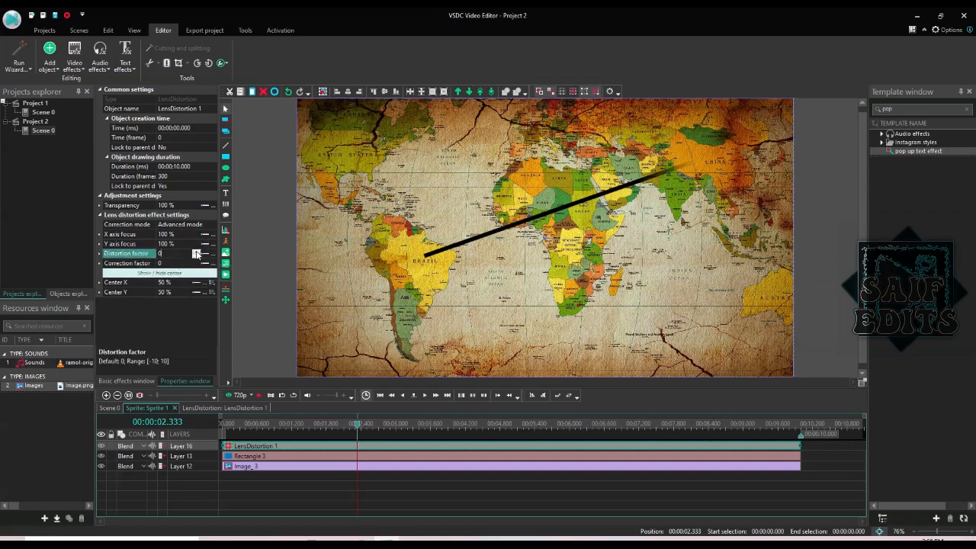
pyautogui.click(196, 252)
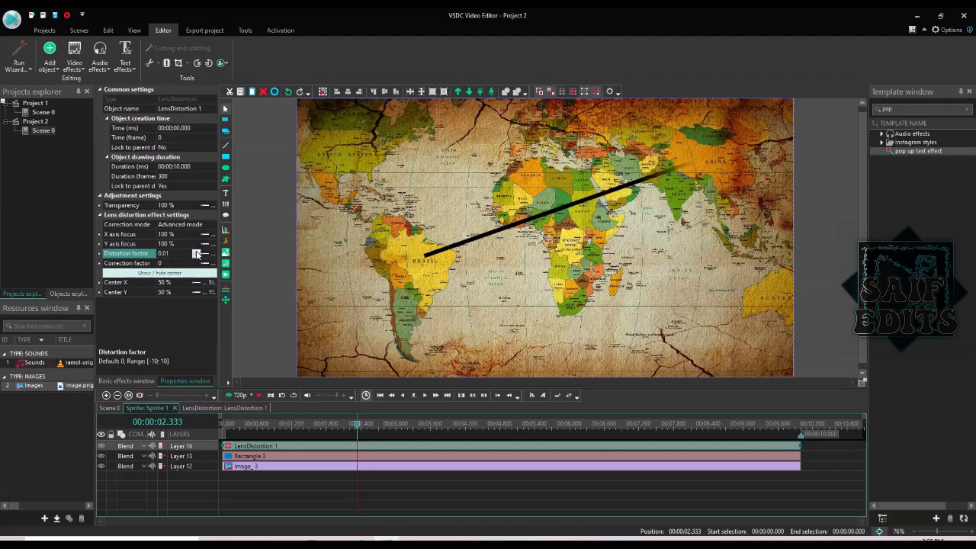
pyautogui.click(197, 251)
pyautogui.click(197, 251)
pyautogui.click(196, 251)
pyautogui.moveTo(197, 253); pyautogui.dragTo(197, 252)
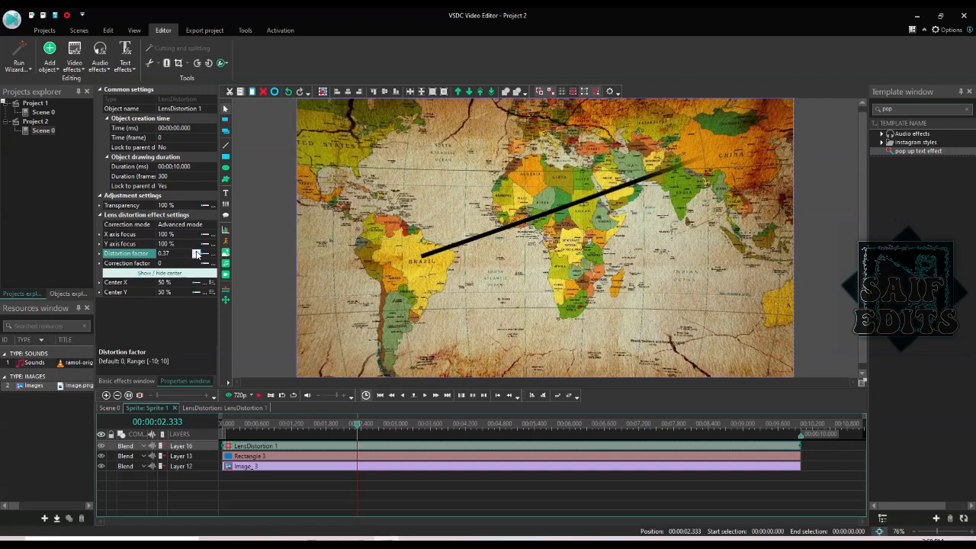
pyautogui.click(197, 252)
pyautogui.click(196, 253)
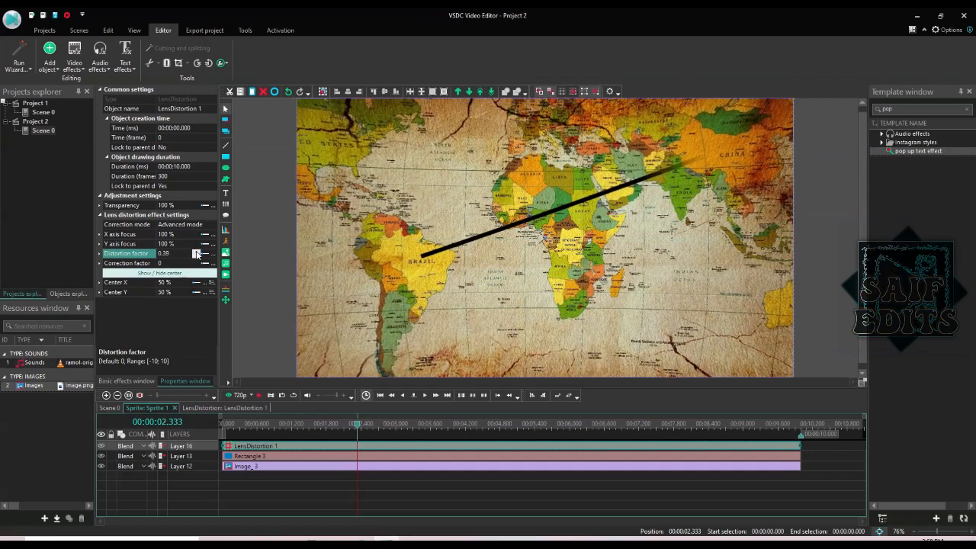
pyautogui.moveTo(197, 259); pyautogui.dragTo(197, 260)
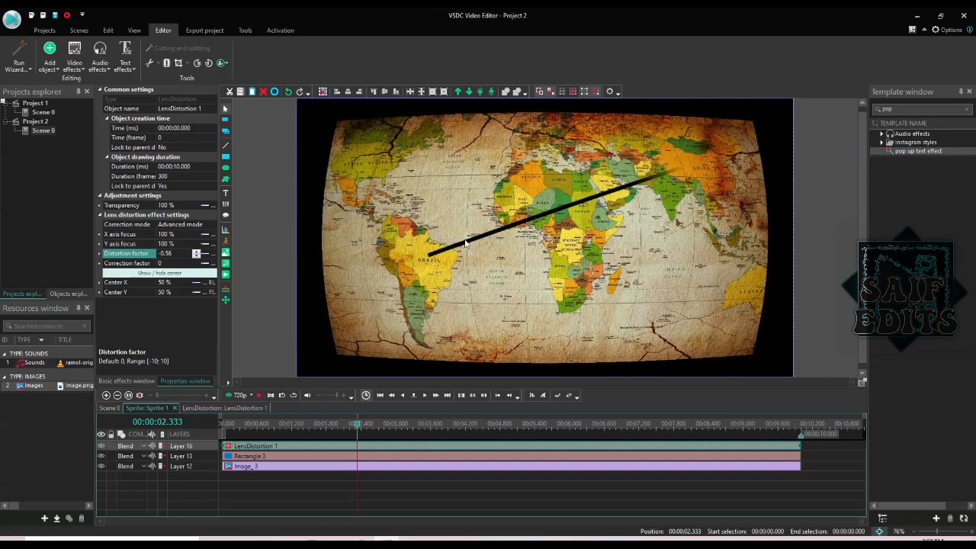
pyautogui.click(197, 256)
pyautogui.moveTo(196, 258); pyautogui.dragTo(197, 258)
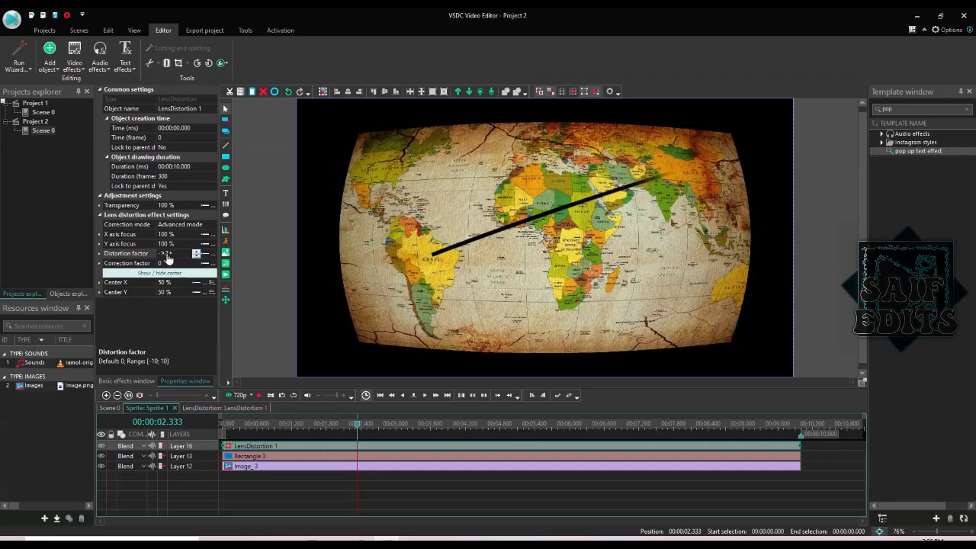
pyautogui.click(174, 254)
pyautogui.press('BackSpace')
pyautogui.press('BackSpace')
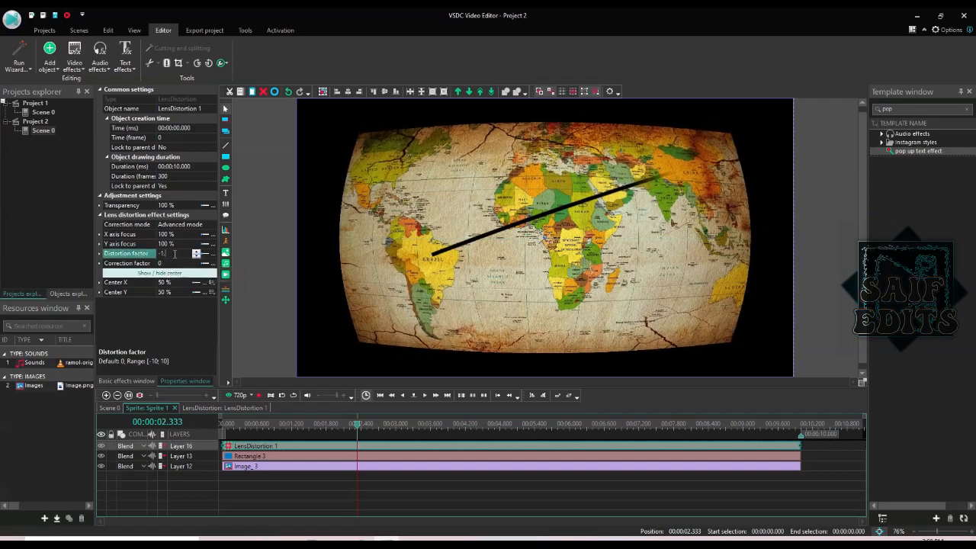
pyautogui.write('02')
pyautogui.press('Return')
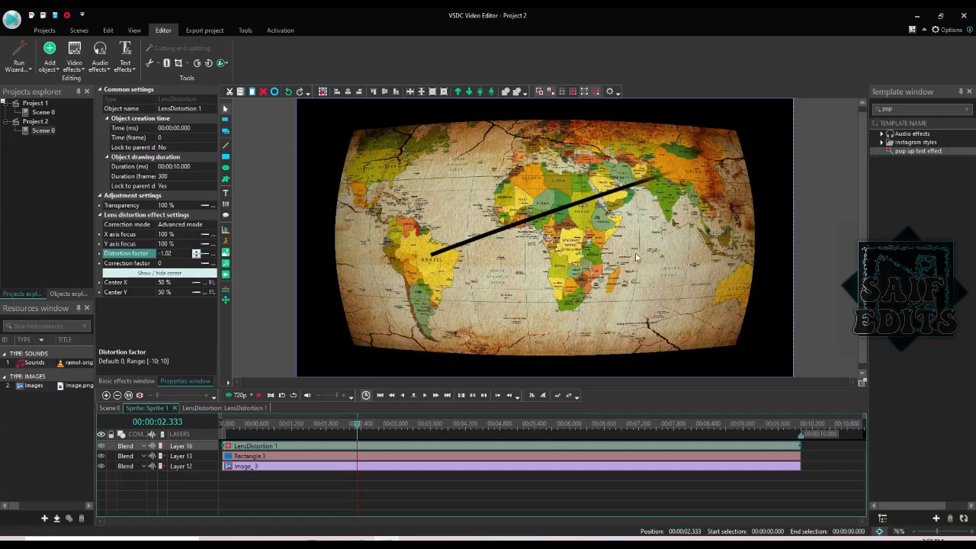
# - Set the Correction factor to -0.26 and return to the timeline start
pyautogui.moveTo(173, 266); pyautogui.dragTo(172, 267)
pyautogui.click(171, 263)
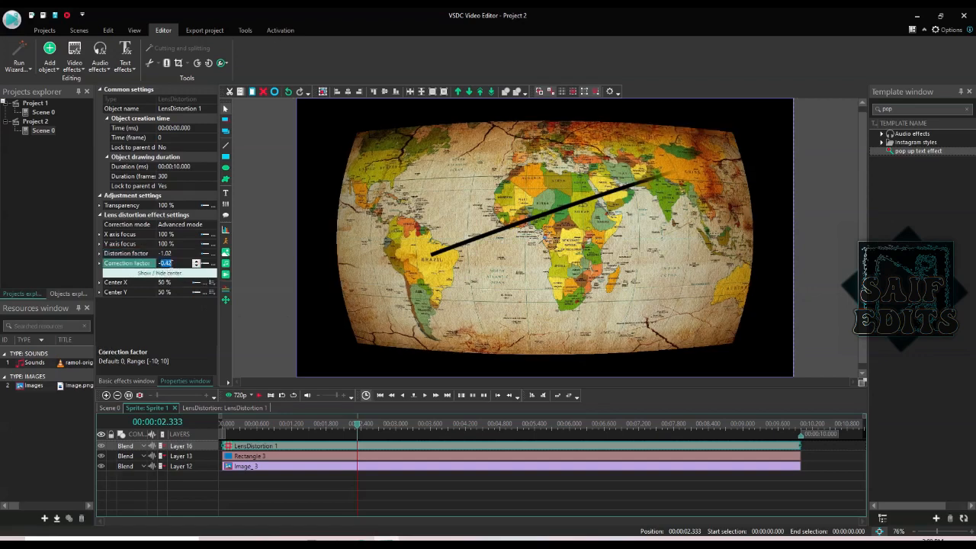
pyautogui.write('-')
pyautogui.press('Return')
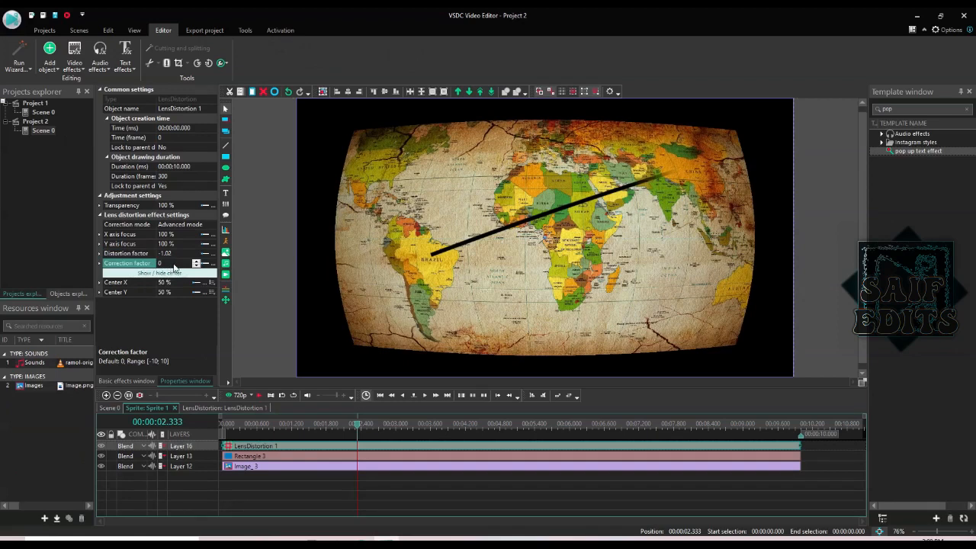
pyautogui.write('.61')
pyautogui.press('Return')
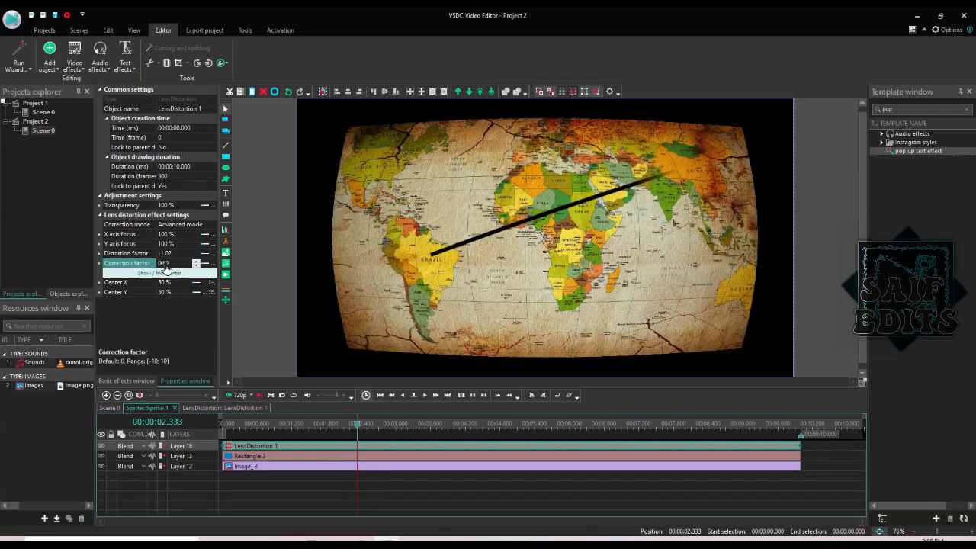
pyautogui.doubleClick(163, 264)
pyautogui.write('0')
pyautogui.press('Return')
pyautogui.click(197, 266)
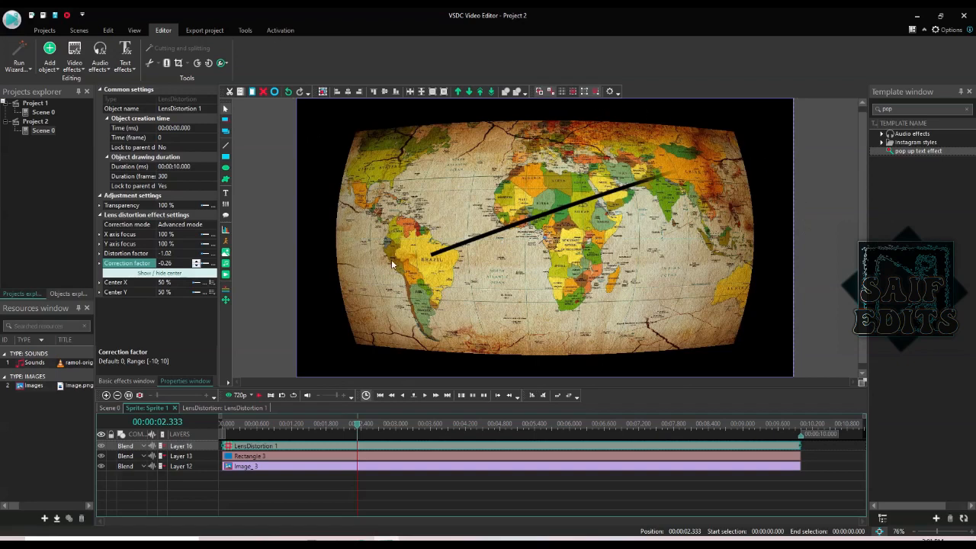
pyautogui.click(221, 426)
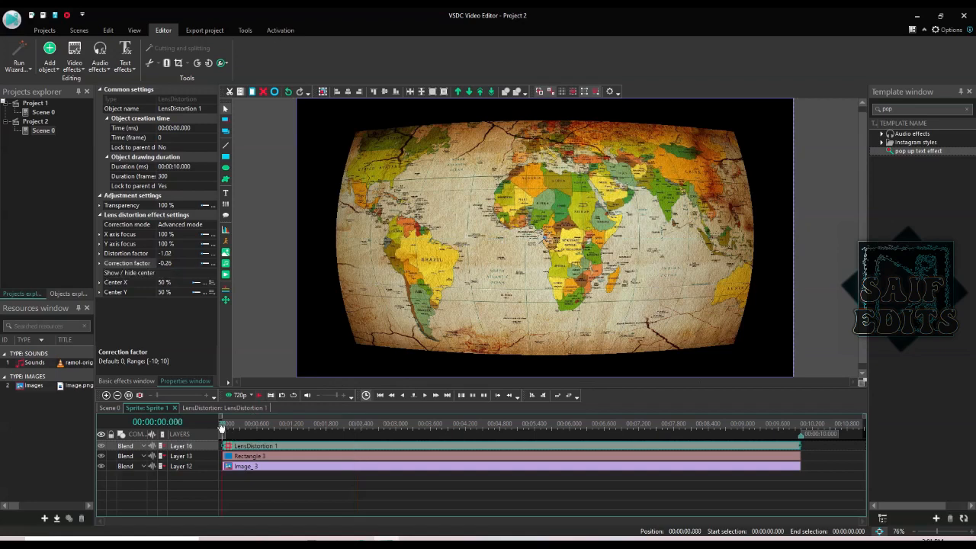
# - Add a Transforms > Zoom effect layer to the map sprite
pyautogui.click(74, 67)
pyautogui.moveTo(105, 119)
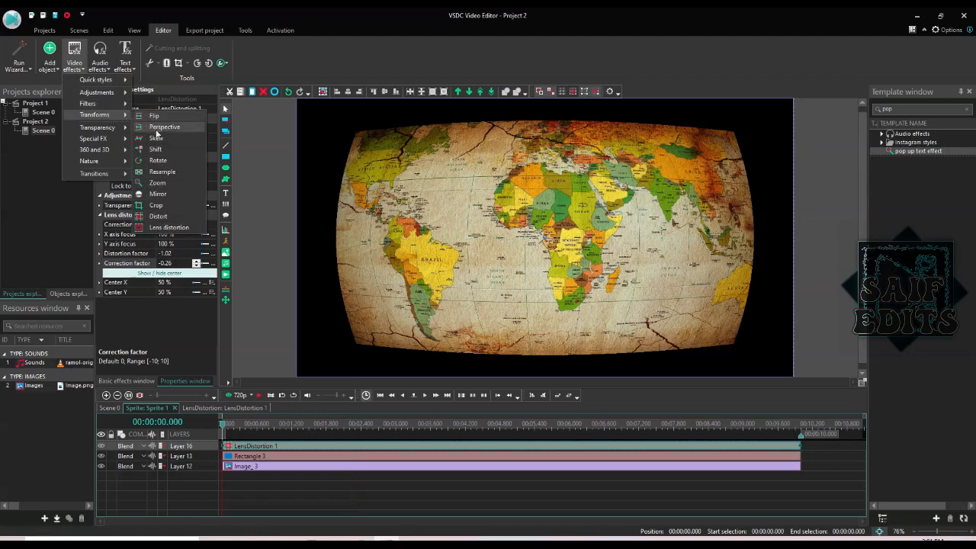
pyautogui.click(158, 182)
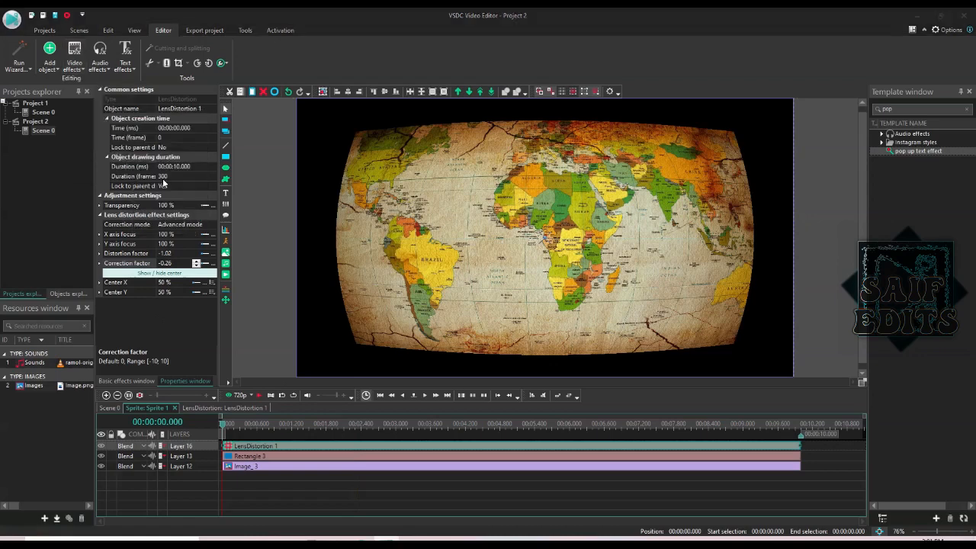
pyautogui.click(579, 325)
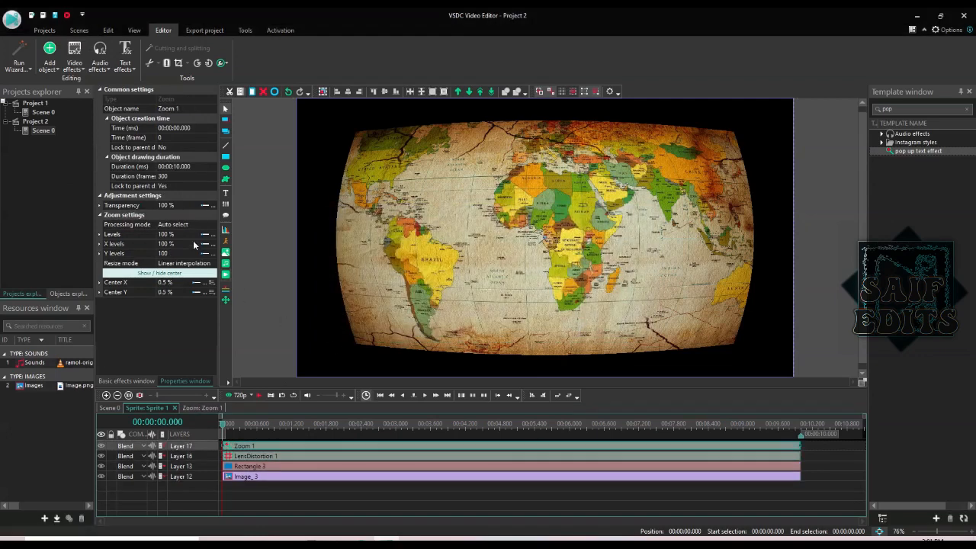
pyautogui.click(289, 428)
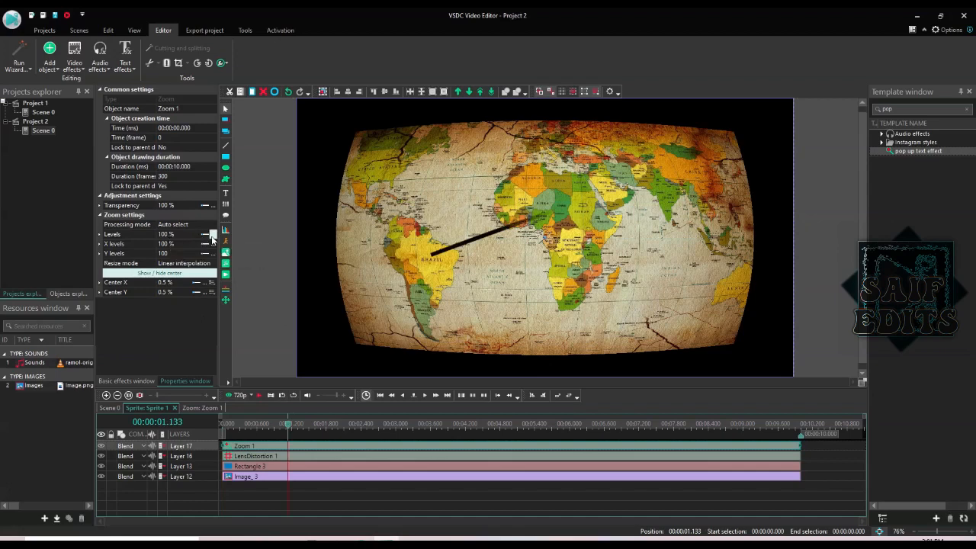
# - Set the Zoom effect's Levels to 140%, after trying 120% and 150%
pyautogui.click(166, 235)
pyautogui.write('120')
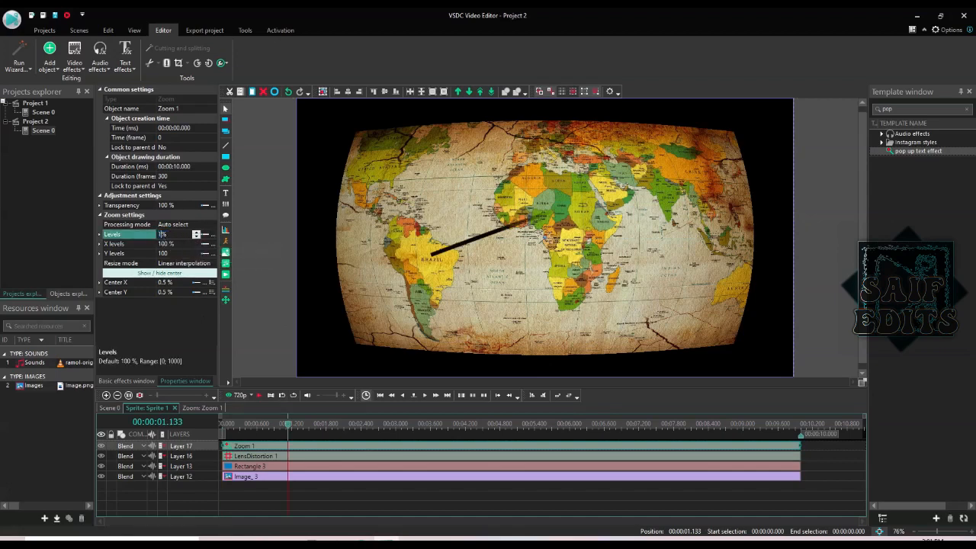
pyautogui.press('Return')
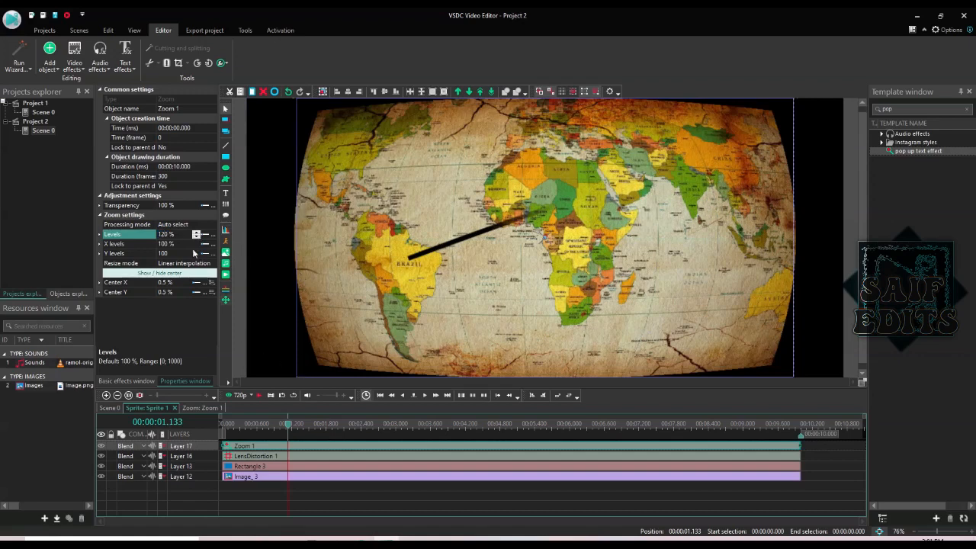
pyautogui.click(163, 235)
pyautogui.write('150')
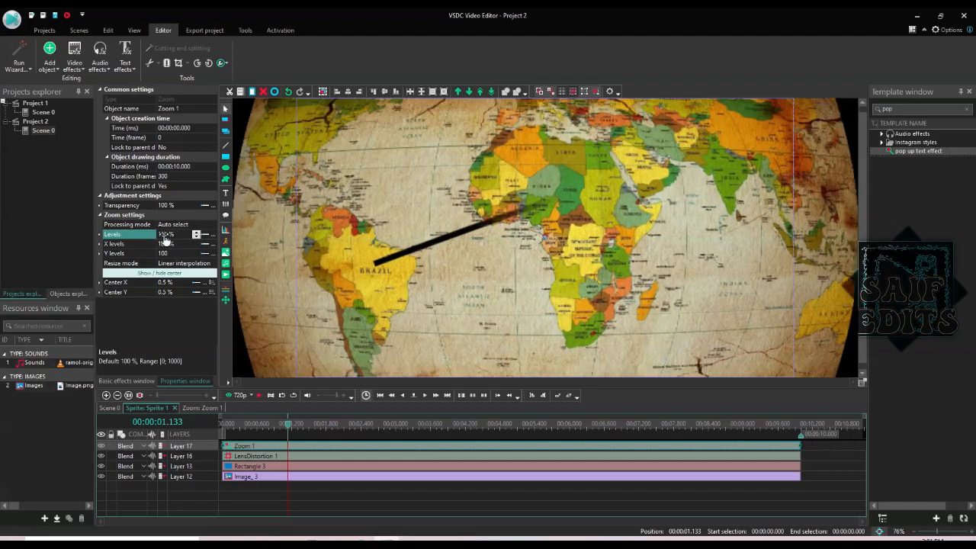
pyautogui.press('Return')
pyautogui.moveTo(860, 169); pyautogui.dragTo(858, 190)
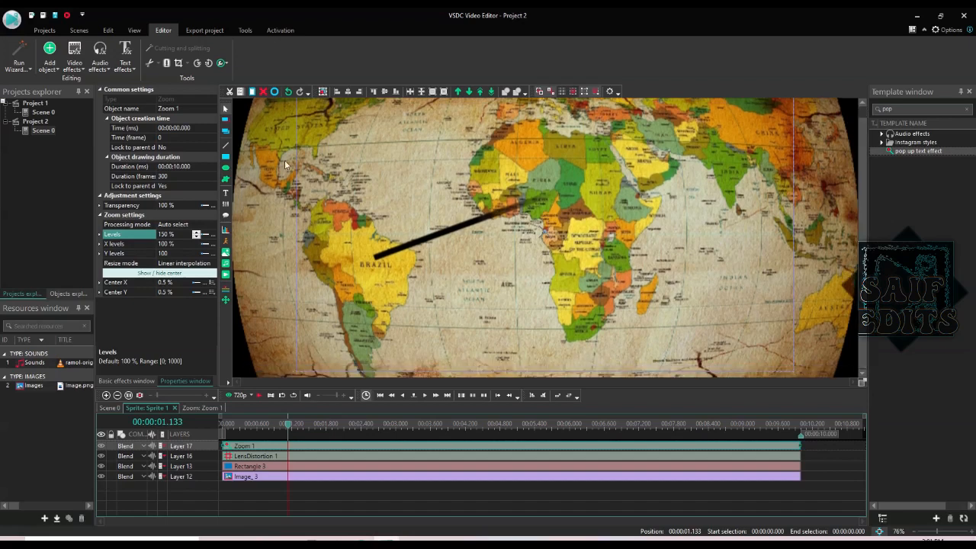
pyautogui.click(162, 235)
pyautogui.write('140')
pyautogui.press('Return')
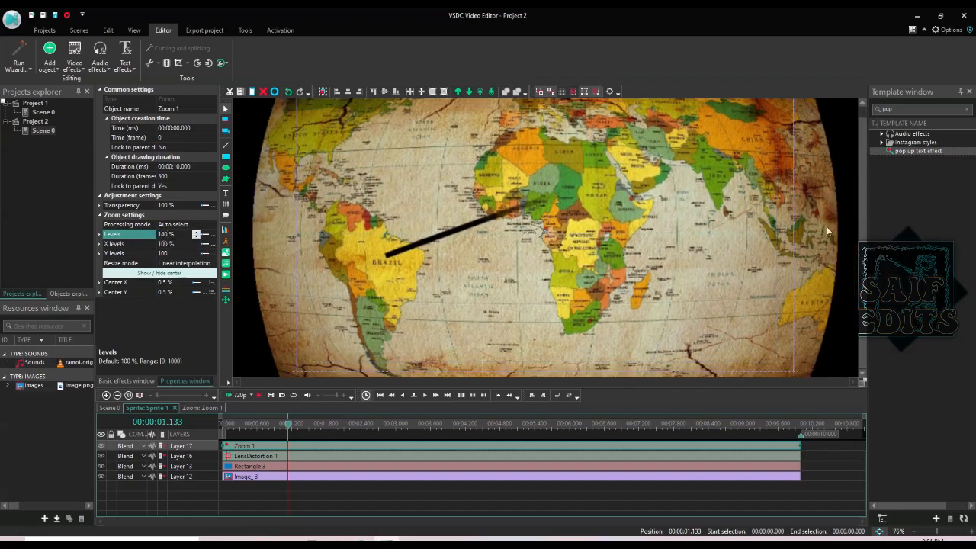
pyautogui.moveTo(864, 232)
pyautogui.mouseDown()
pyautogui.moveTo(862, 198)
pyautogui.moveTo(863, 241)
pyautogui.mouseUp()
pyautogui.click(221, 423)
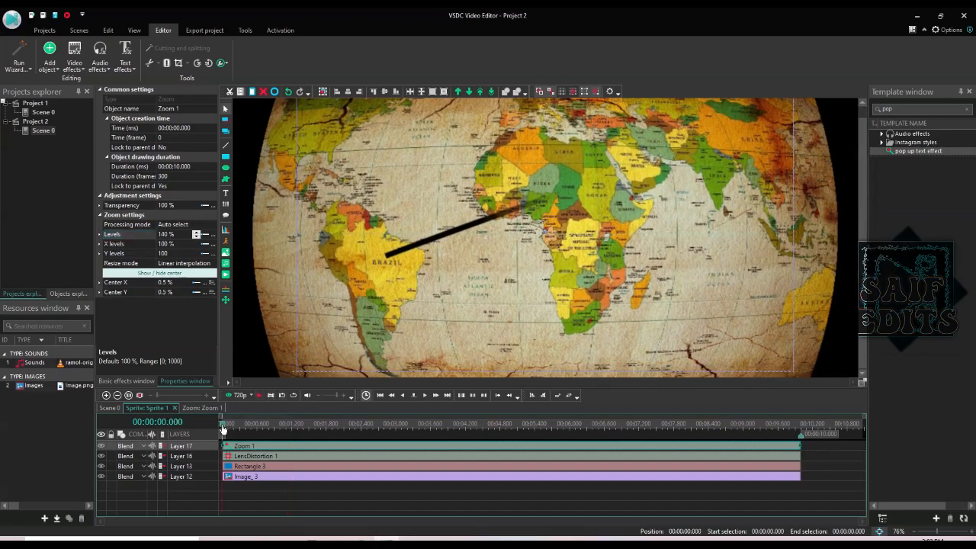
# - Preview the route animation to 2.3 seconds, rewind, and bring up the Video effects Transforms list
pyautogui.press('space')
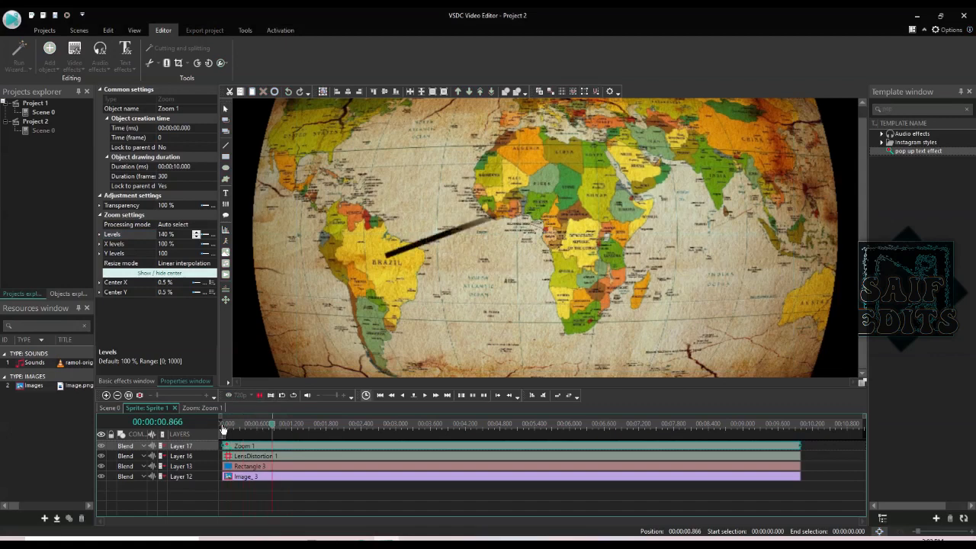
pyautogui.press('space')
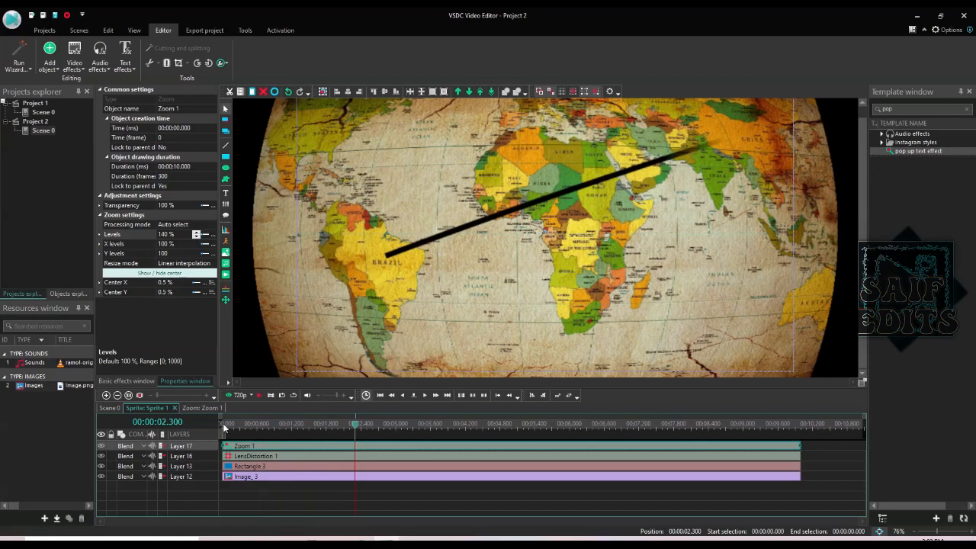
pyautogui.click(223, 423)
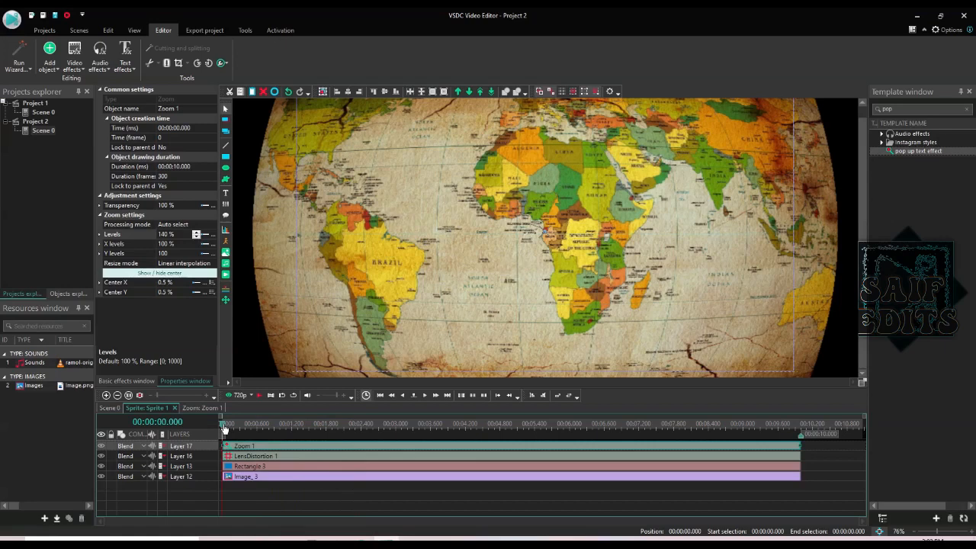
pyautogui.click(79, 65)
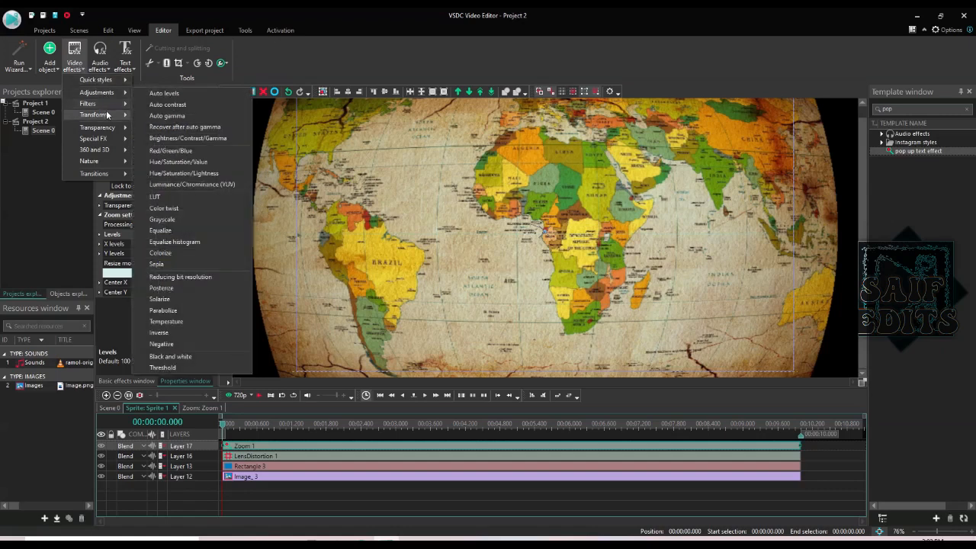
pyautogui.moveTo(107, 114)
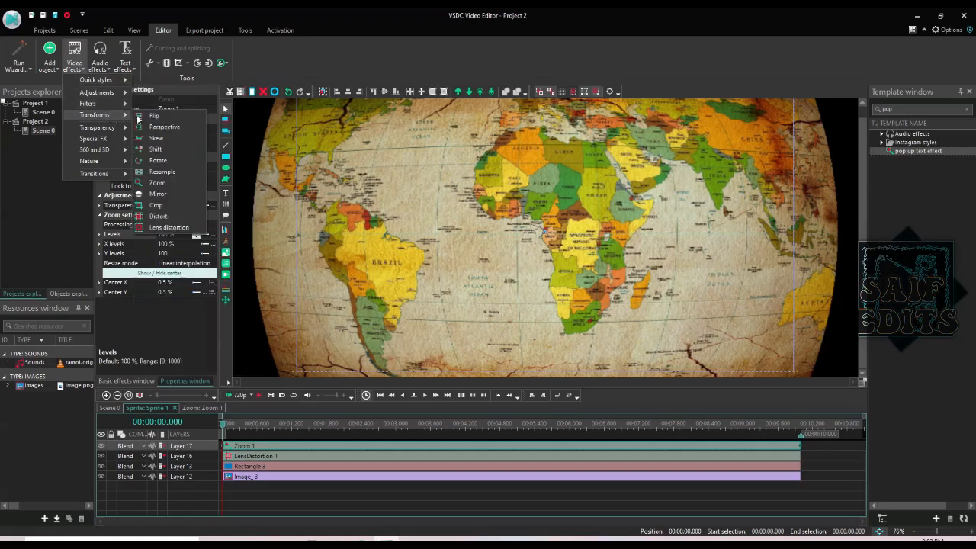
# - Add a Crop effect spanning the whole clip and select the new Crop 1 clip
pyautogui.click(157, 205)
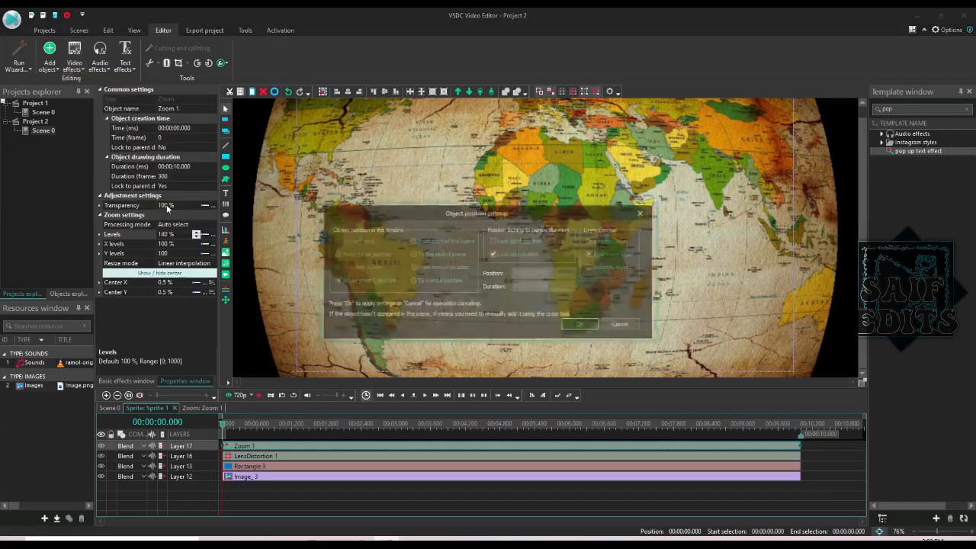
pyautogui.click(577, 325)
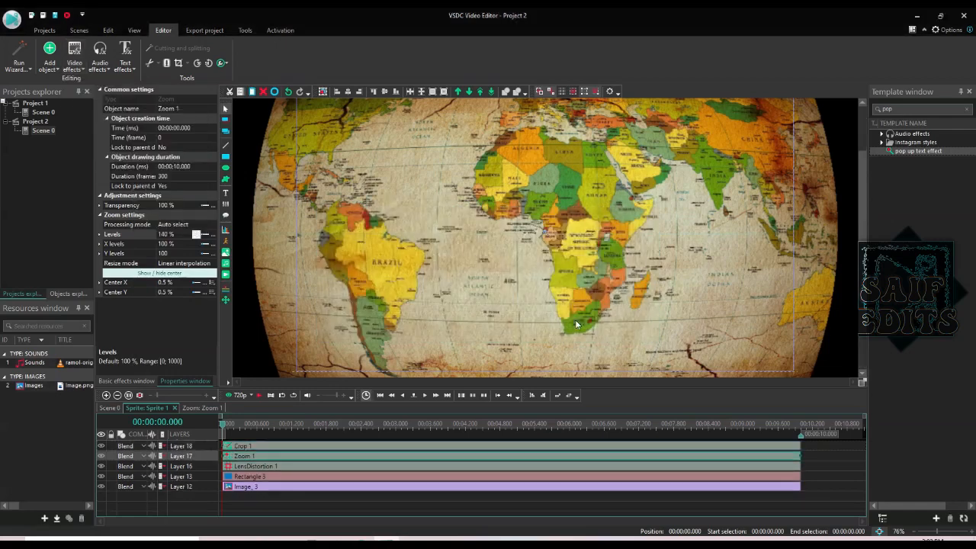
pyautogui.click(293, 448)
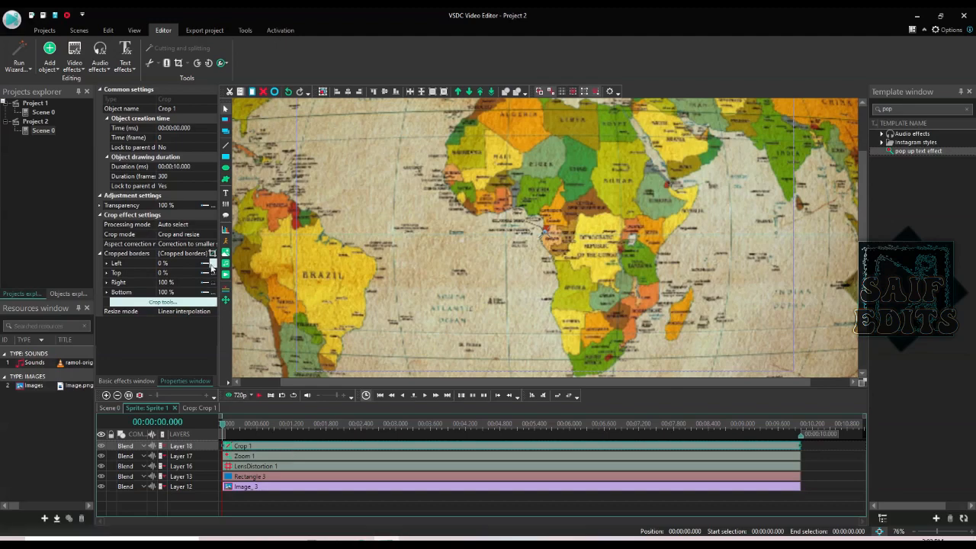
# - Open Crop 1's Cropped borders editor with its keyframe timeline
pyautogui.click(162, 303)
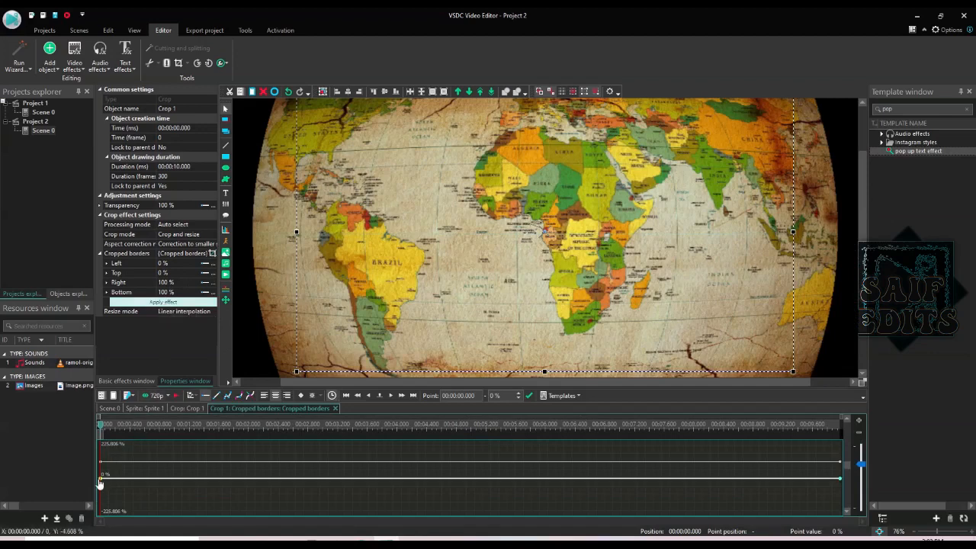
# - Set a linear crop frame over Brazil, height fitted to the parent's aspect ratio
pyautogui.click(217, 396)
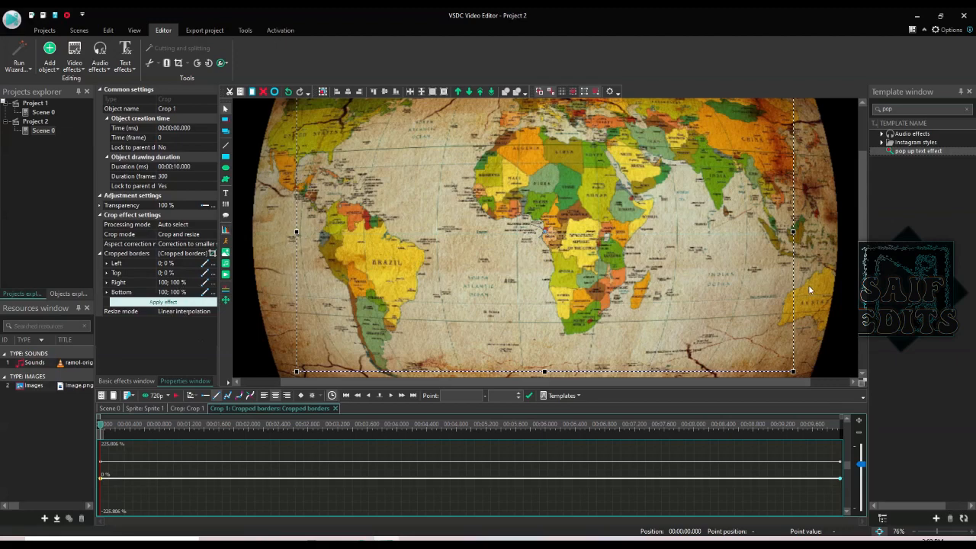
pyautogui.click(913, 533)
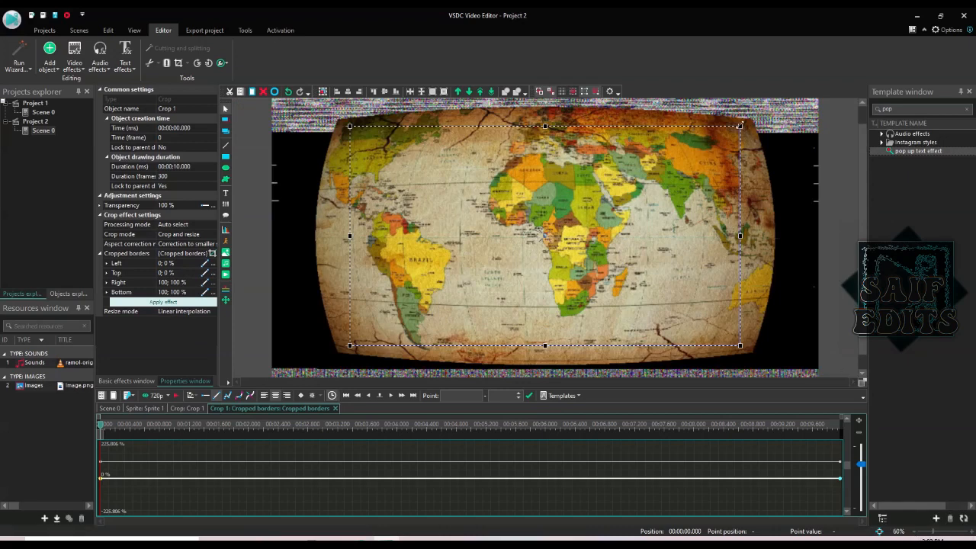
pyautogui.moveTo(740, 125); pyautogui.dragTo(527, 231)
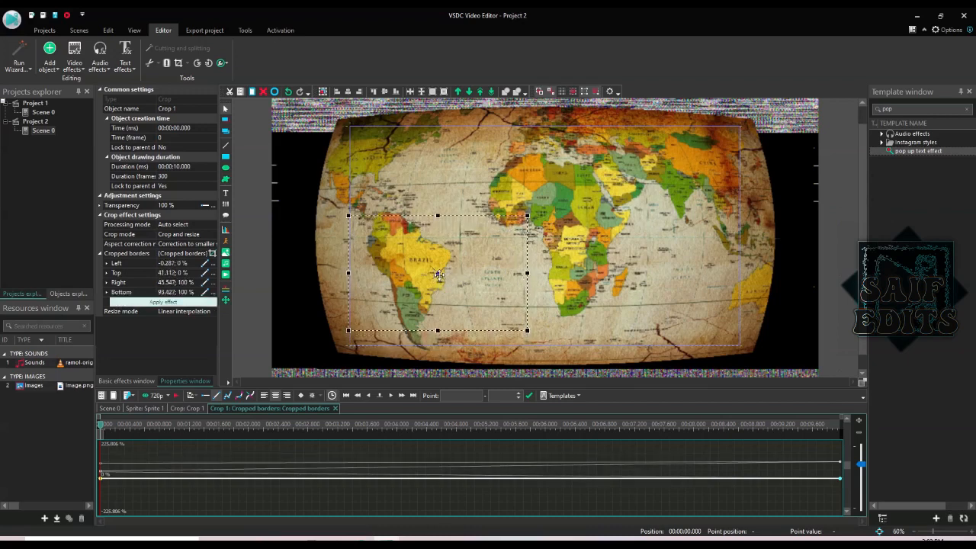
pyautogui.moveTo(440, 289); pyautogui.dragTo(440, 272)
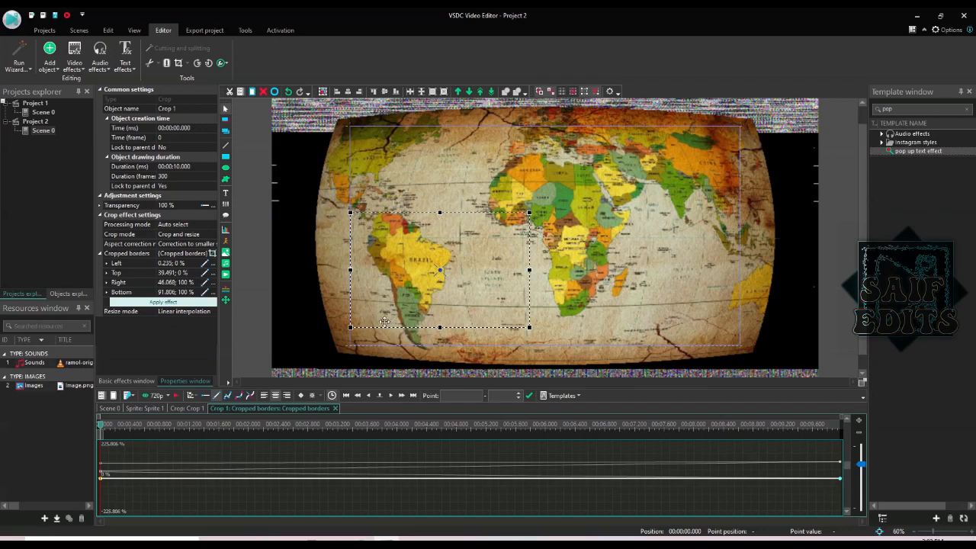
pyautogui.click(213, 253)
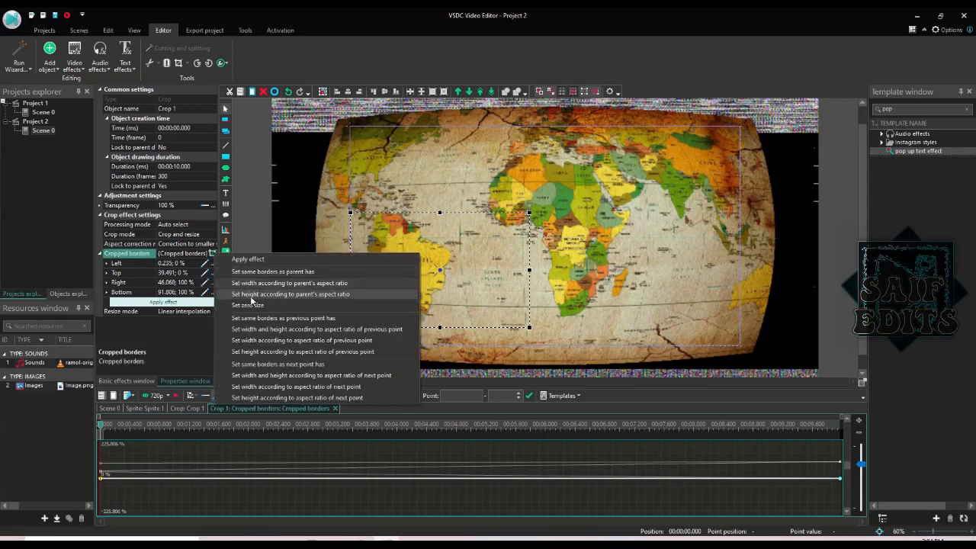
pyautogui.click(319, 294)
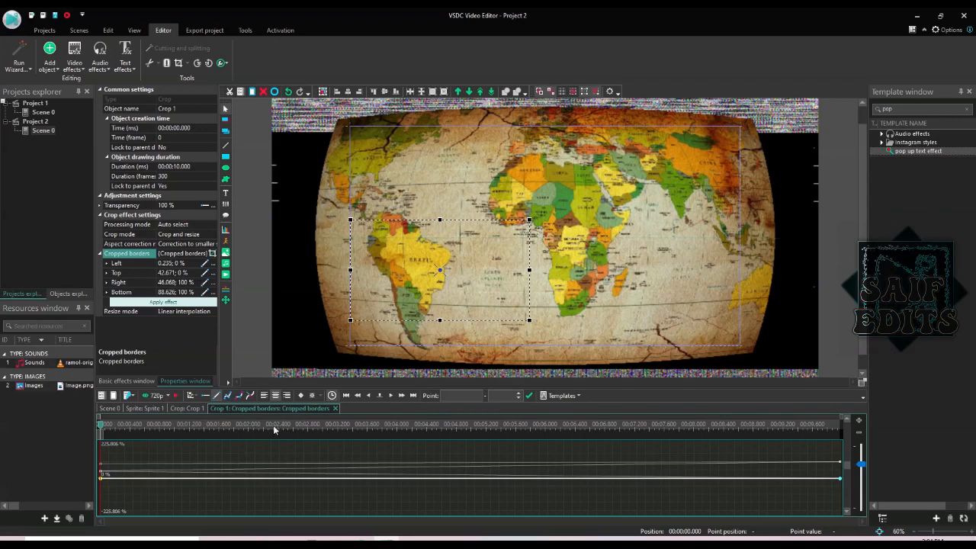
pyautogui.click(304, 425)
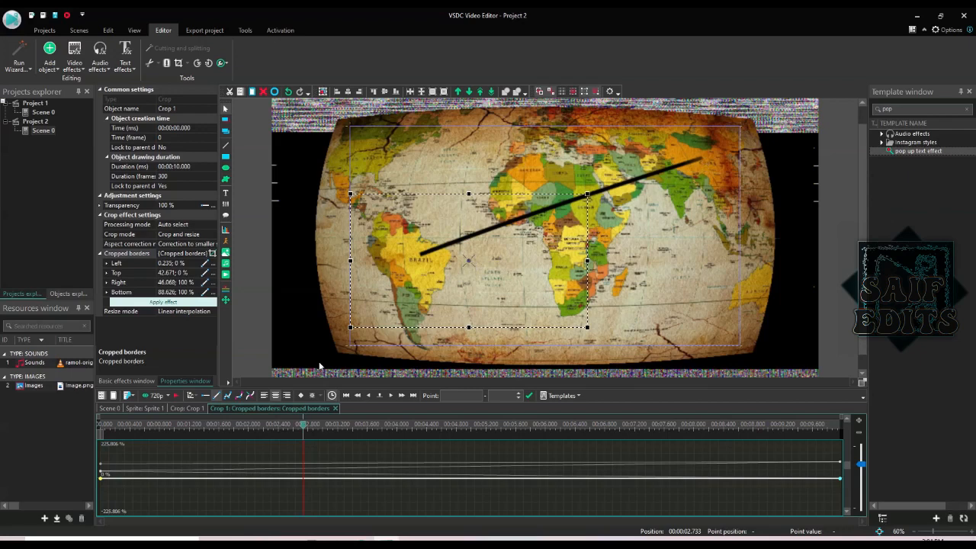
# - Add a trajectory crop keyframe at 2.733 seconds framing China, matching the previous point's proportions
pyautogui.click(229, 397)
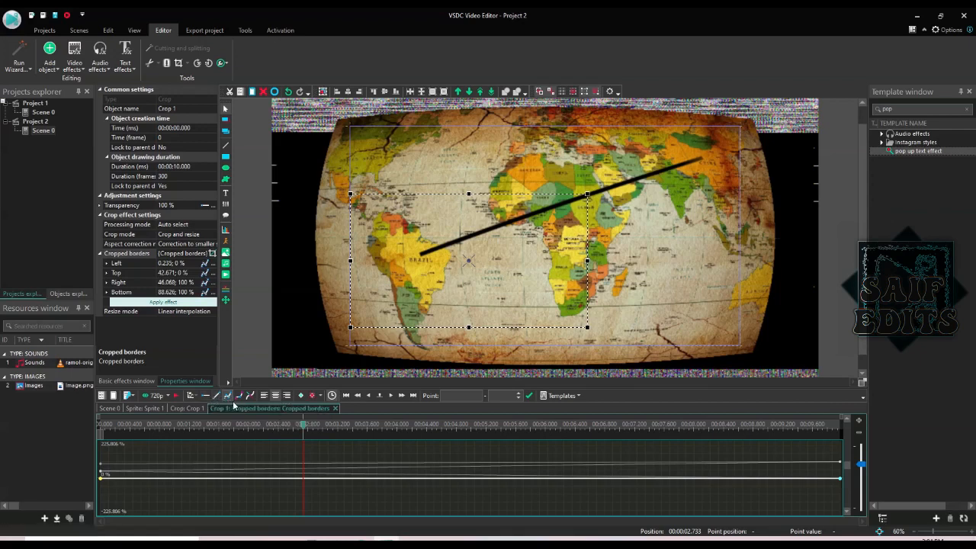
pyautogui.click(300, 394)
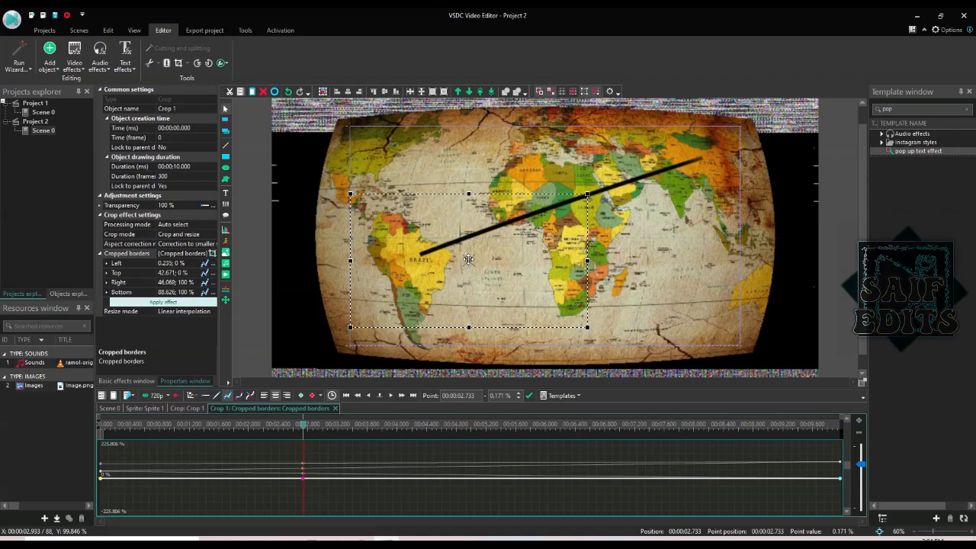
pyautogui.moveTo(467, 261); pyautogui.dragTo(683, 175)
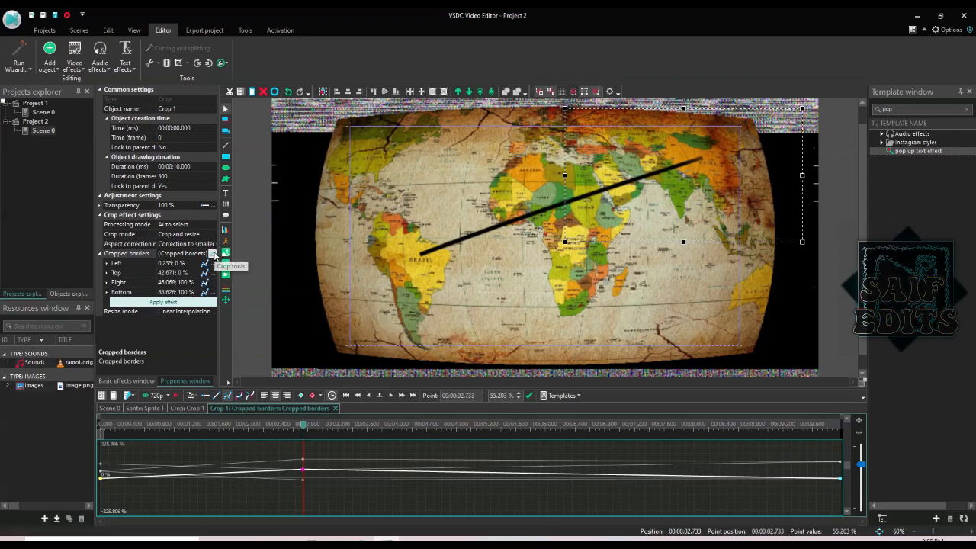
pyautogui.click(214, 255)
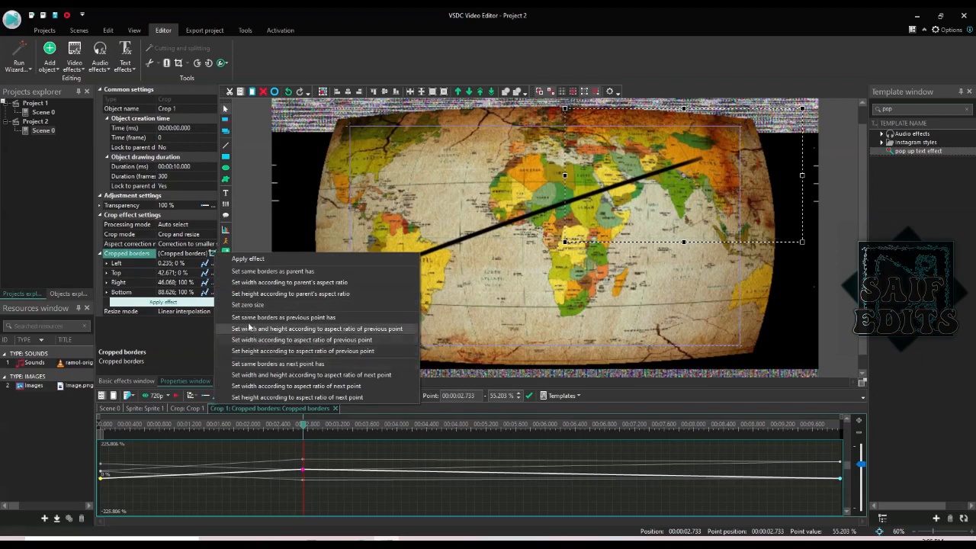
pyautogui.click(361, 331)
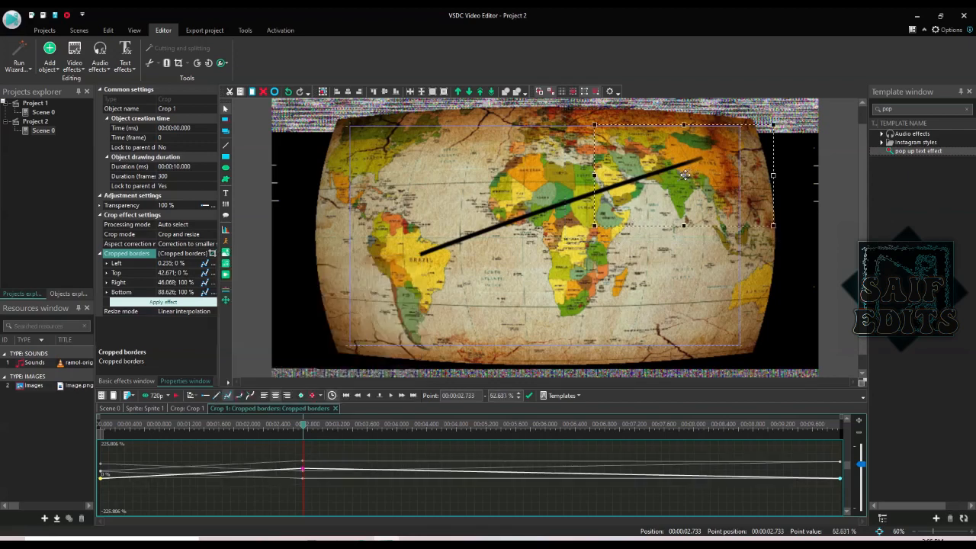
pyautogui.moveTo(684, 174); pyautogui.dragTo(650, 179)
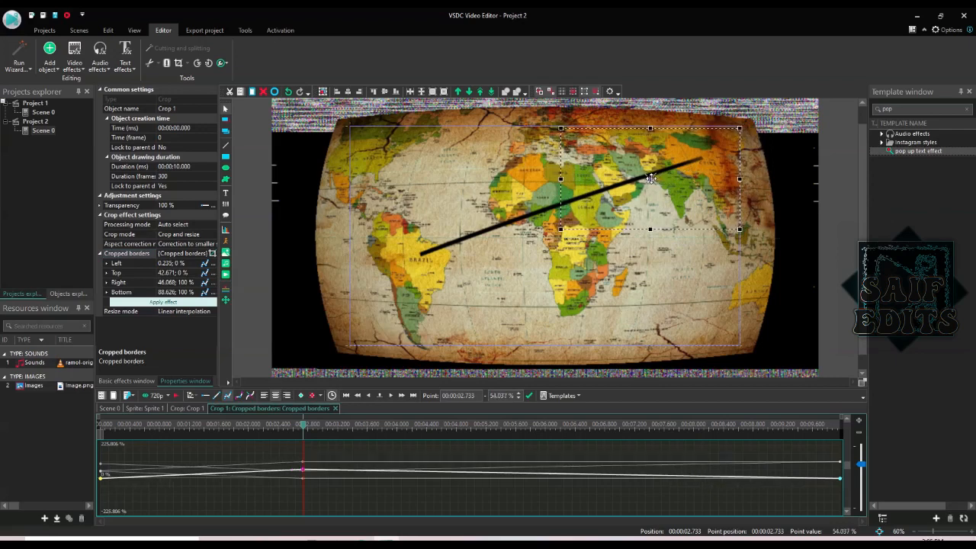
pyautogui.click(102, 426)
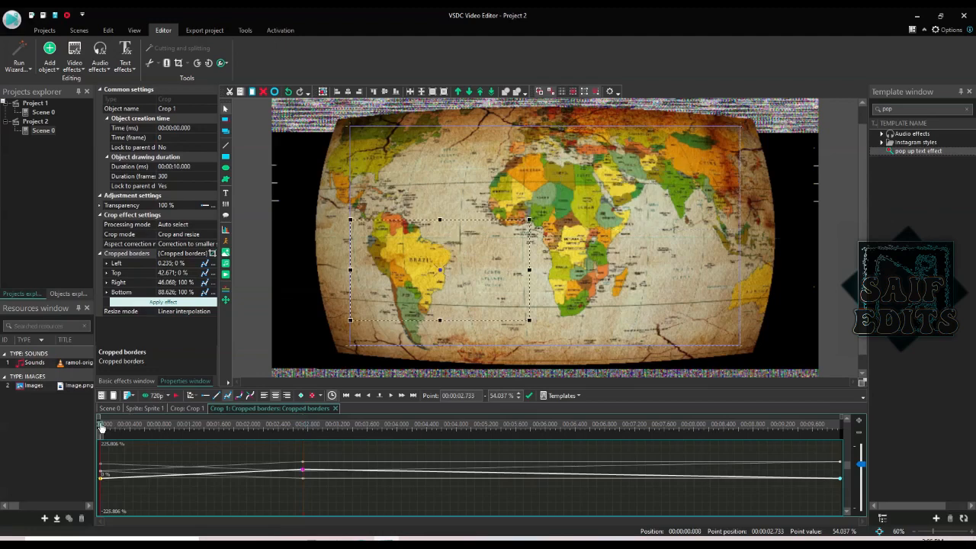
pyautogui.press('space')
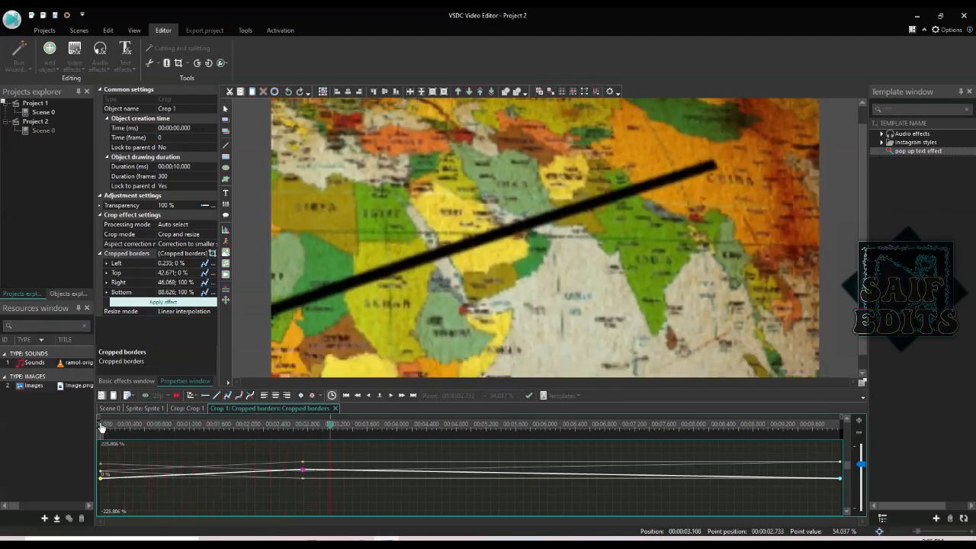
pyautogui.press('space')
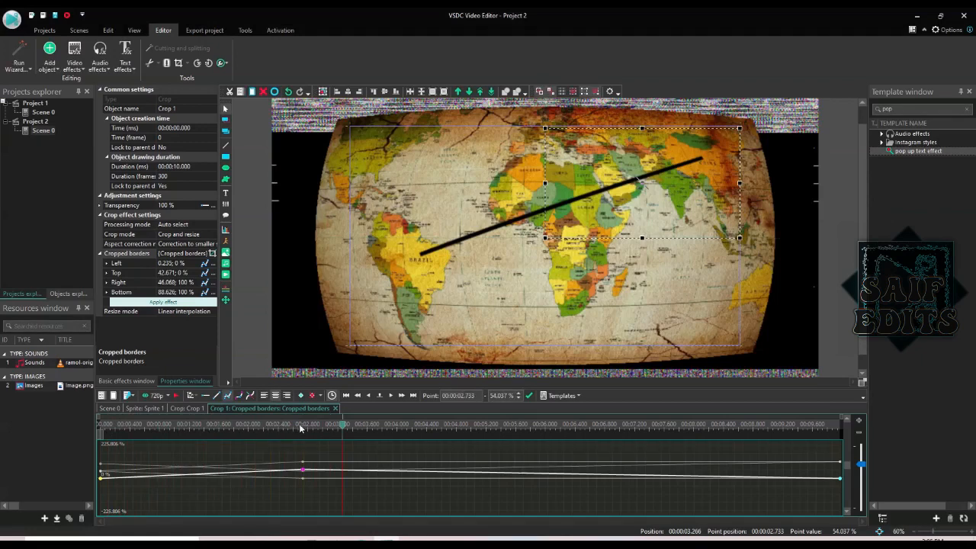
pyautogui.click(304, 426)
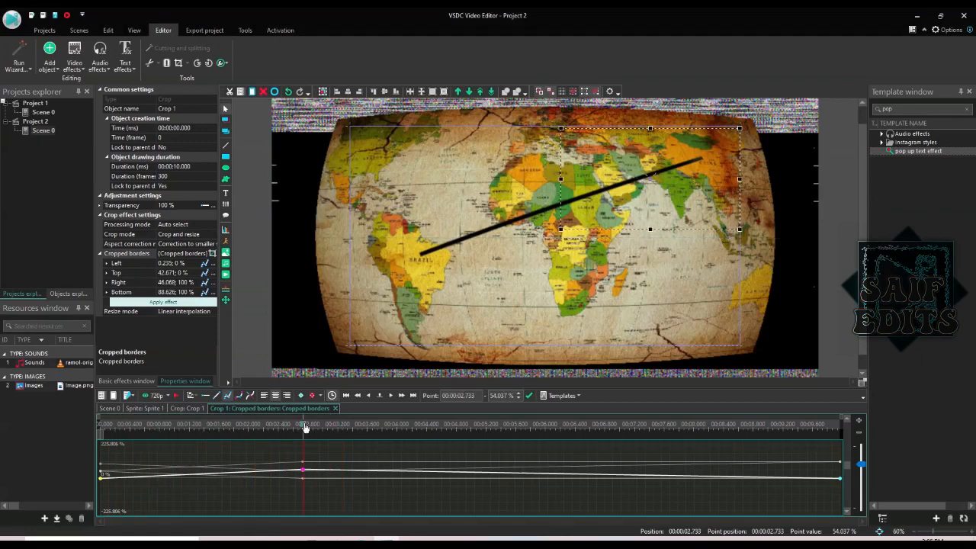
pyautogui.click(100, 424)
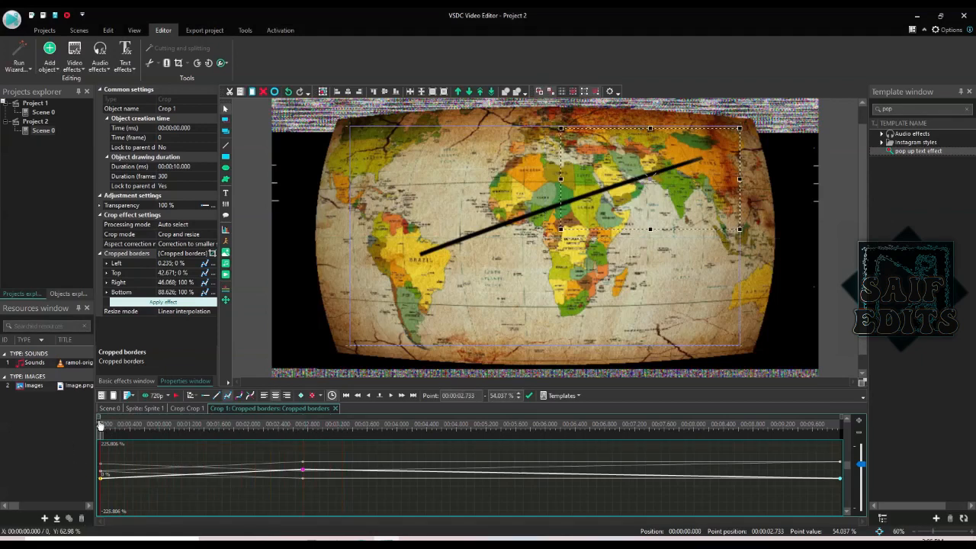
pyautogui.click(100, 479)
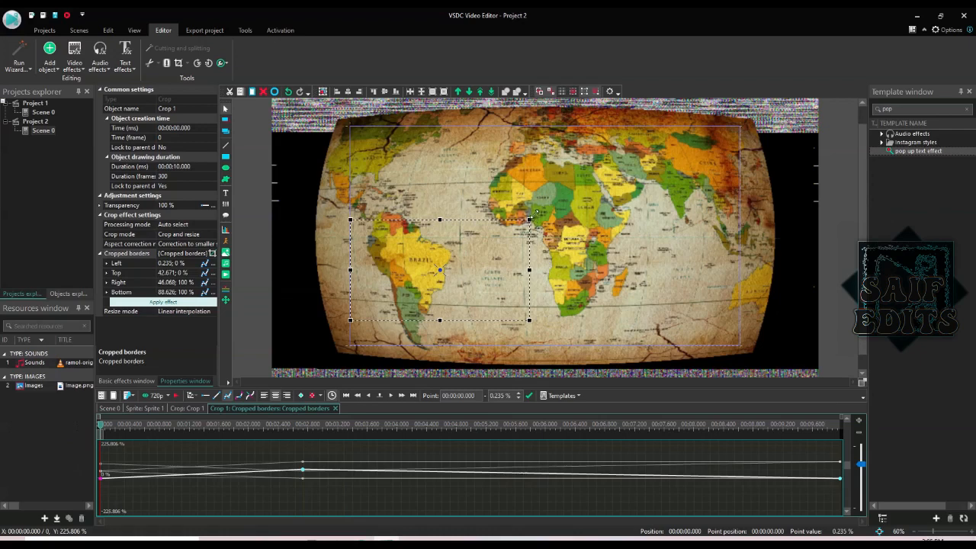
# - Enlarge the opening crop frame to Top 26.941% and Bottom 85.583%, fitted to the parent's aspect ratio
pyautogui.moveTo(531, 215); pyautogui.dragTo(567, 184)
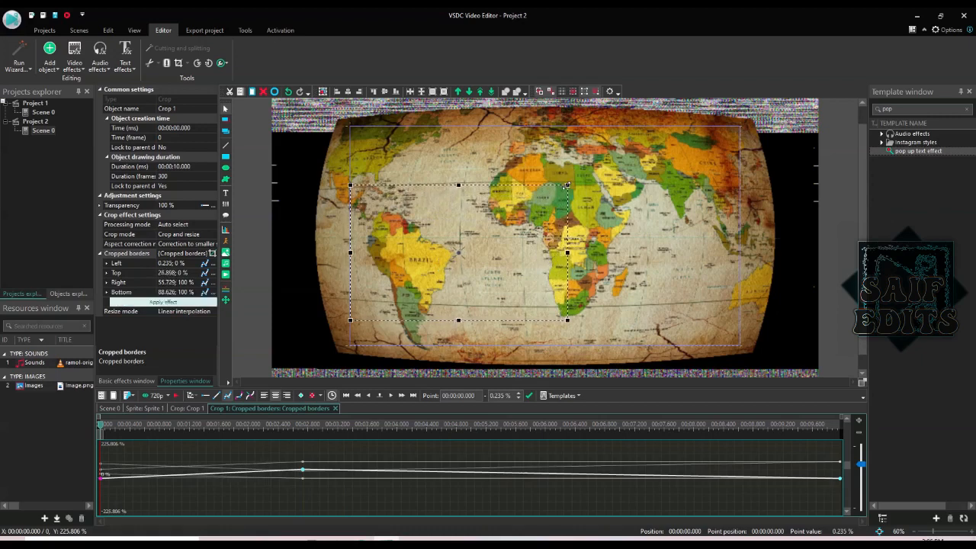
pyautogui.click(212, 254)
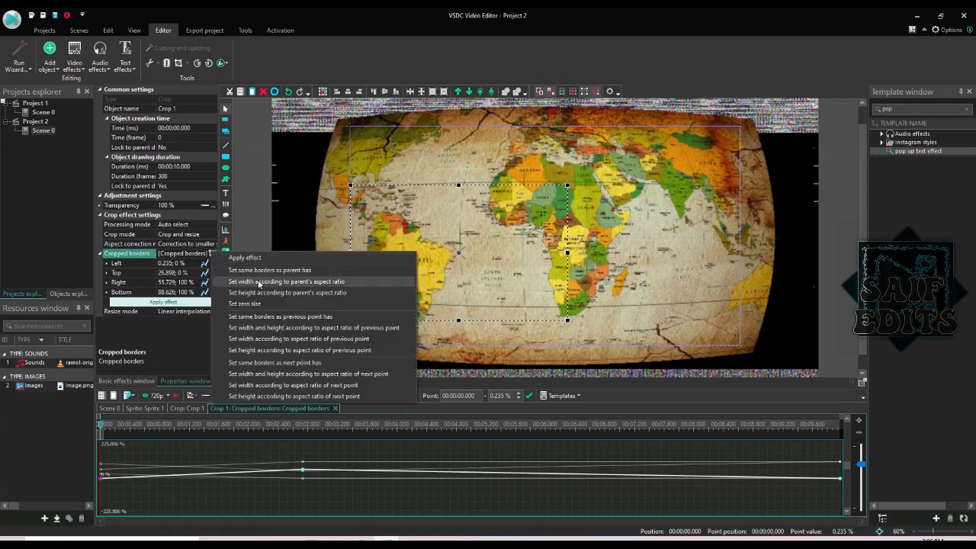
pyautogui.click(260, 293)
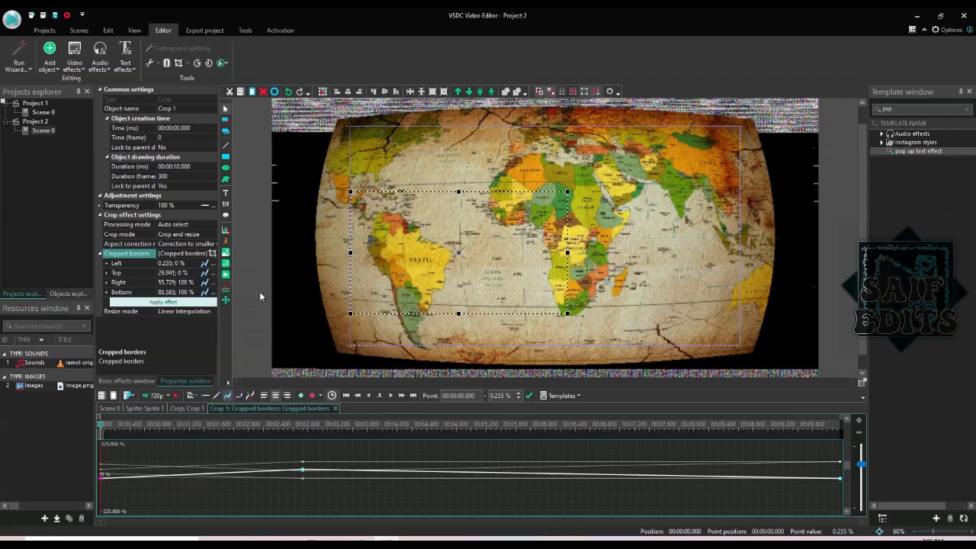
pyautogui.click(101, 427)
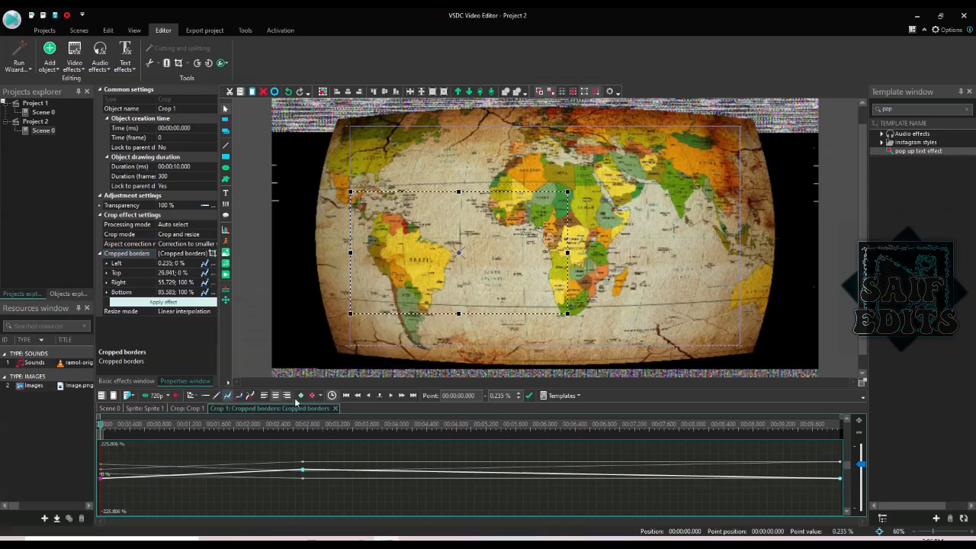
pyautogui.click(303, 422)
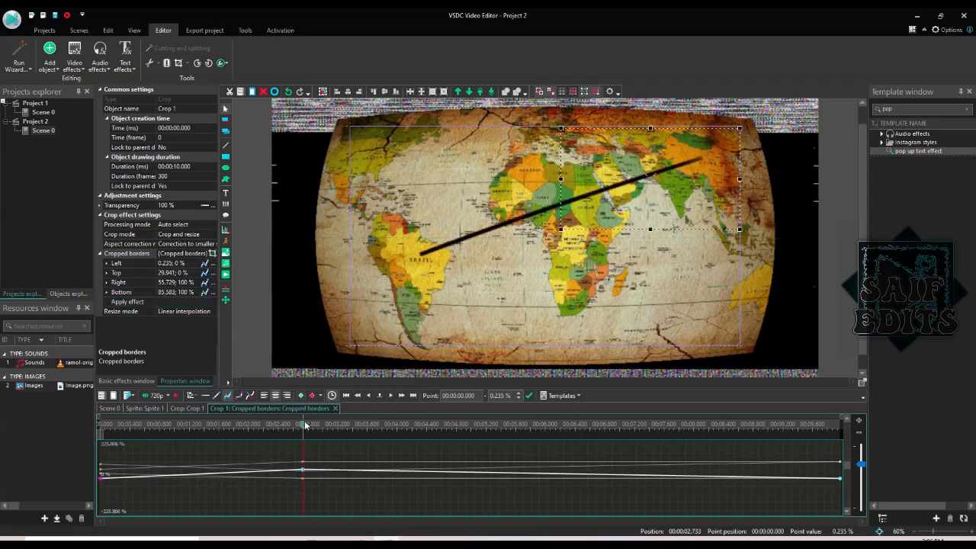
pyautogui.click(302, 473)
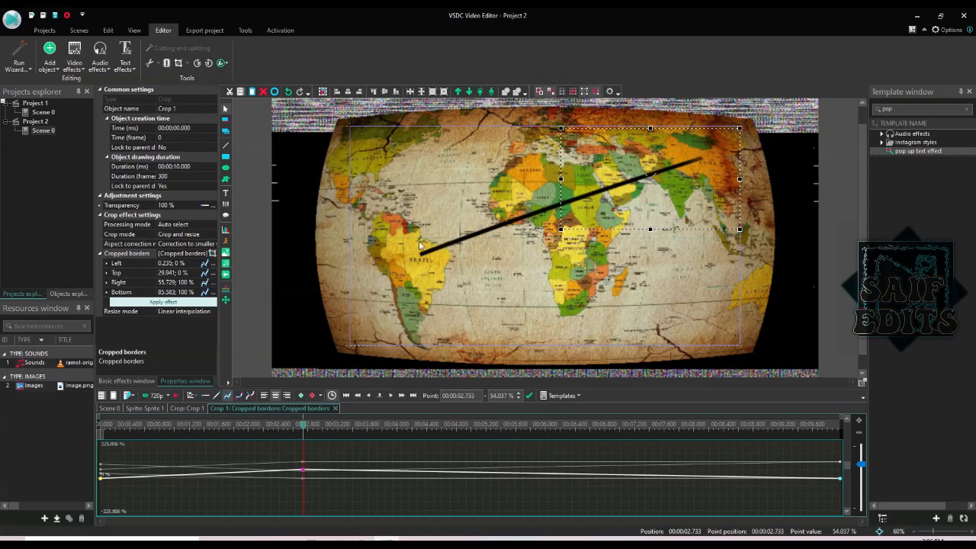
# - Match the 2.733-second Asia keyframe to the previous point's proportions, then scrub to about 7.4 seconds
pyautogui.click(212, 254)
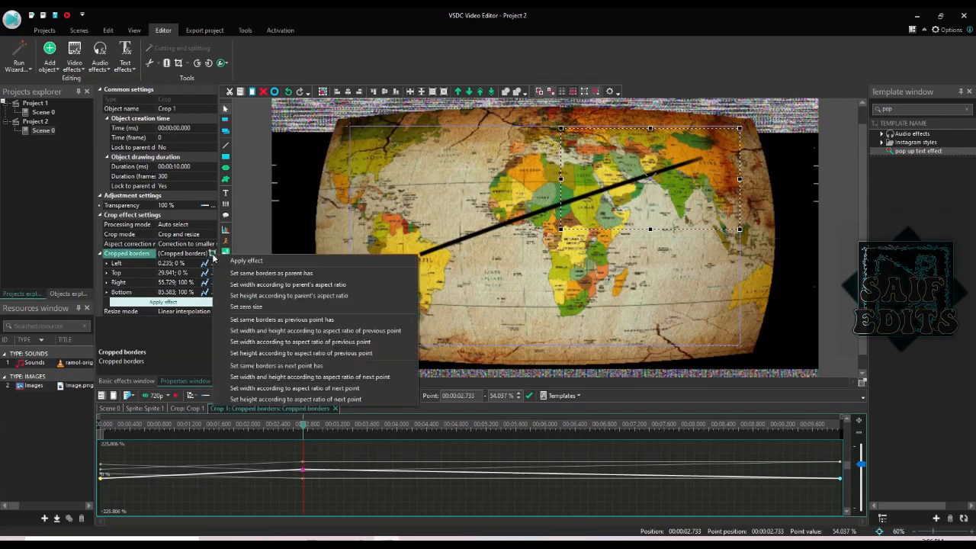
pyautogui.click(269, 331)
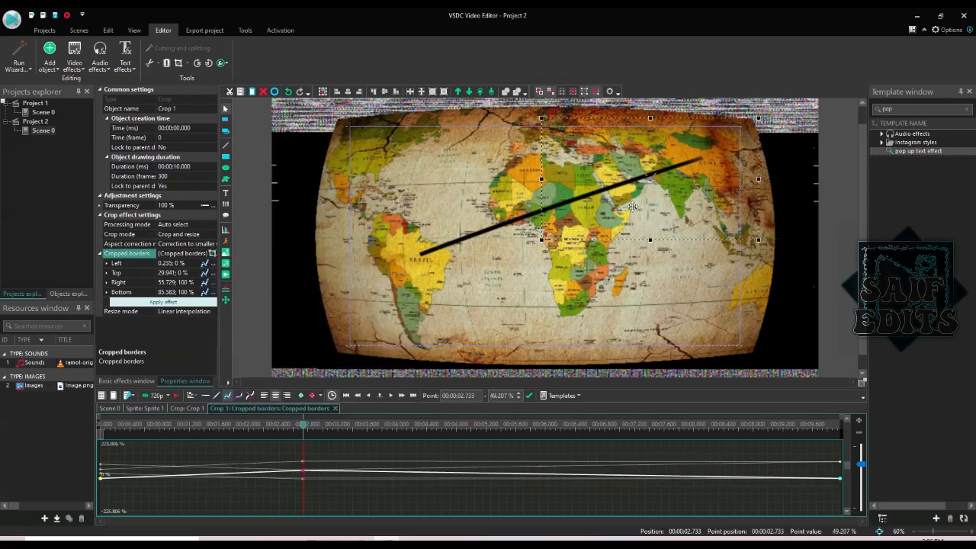
pyautogui.moveTo(632, 206)
pyautogui.mouseDown()
pyautogui.moveTo(659, 188)
pyautogui.moveTo(631, 189)
pyautogui.mouseUp()
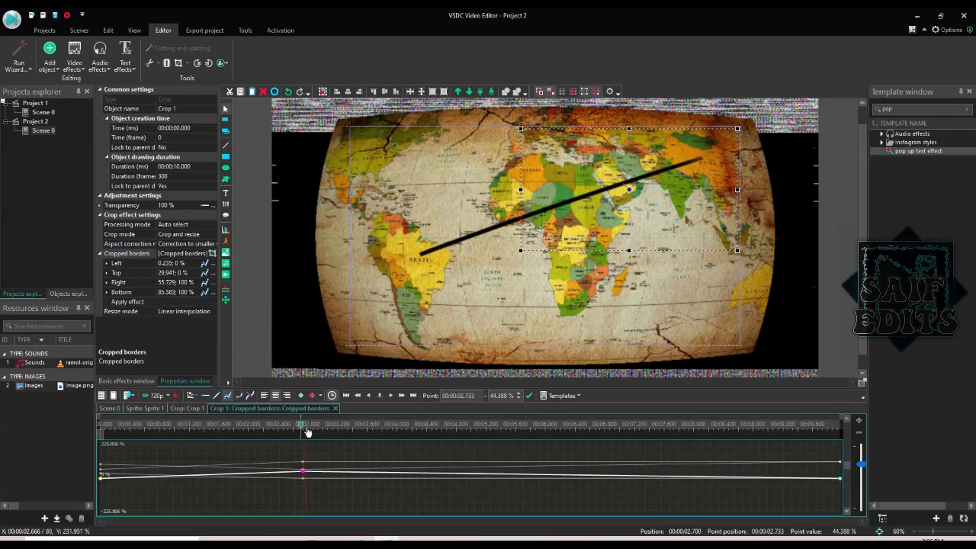
pyautogui.click(613, 433)
pyautogui.moveTo(614, 434); pyautogui.dragTo(853, 431)
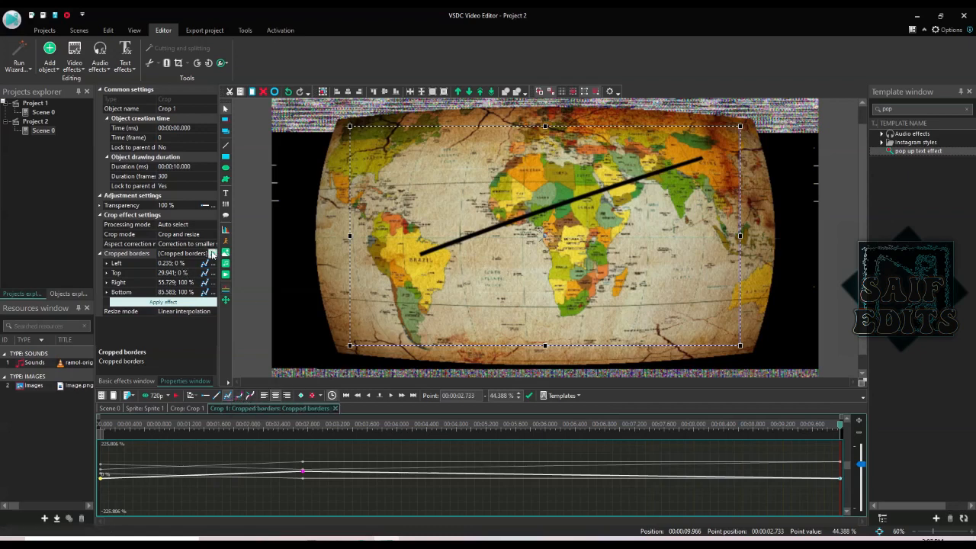
# - Reframe the crop end point to the Asia frame, preview the animation, and return to Sprite 1
pyautogui.click(212, 253)
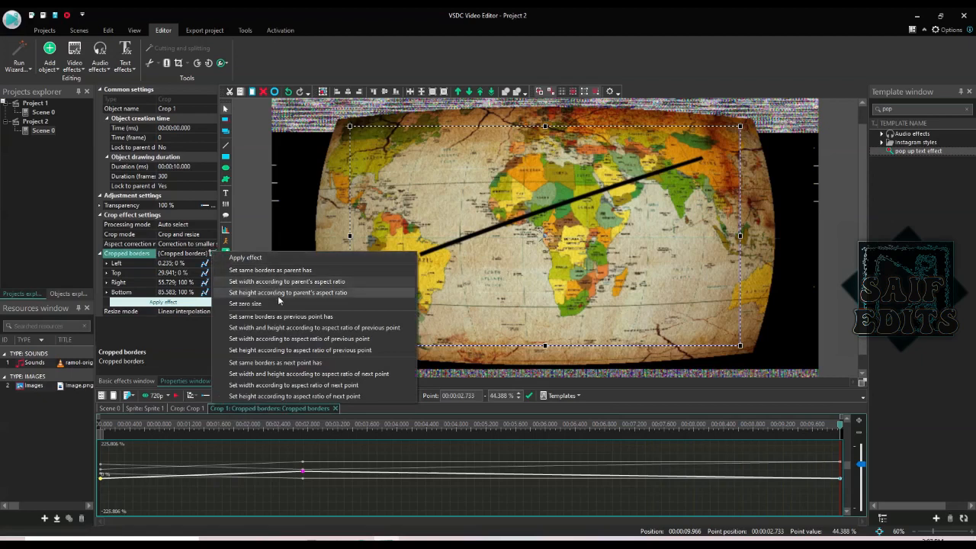
pyautogui.click(319, 319)
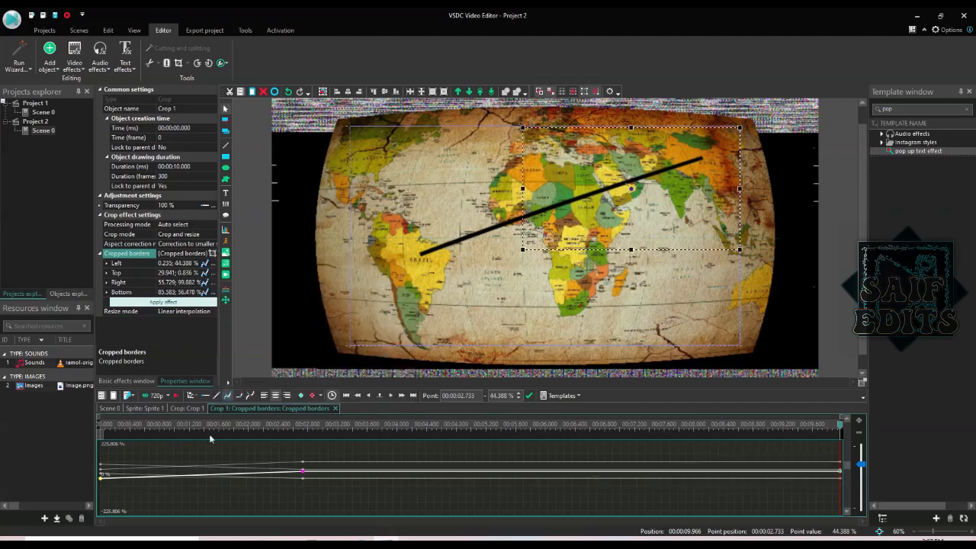
pyautogui.click(100, 425)
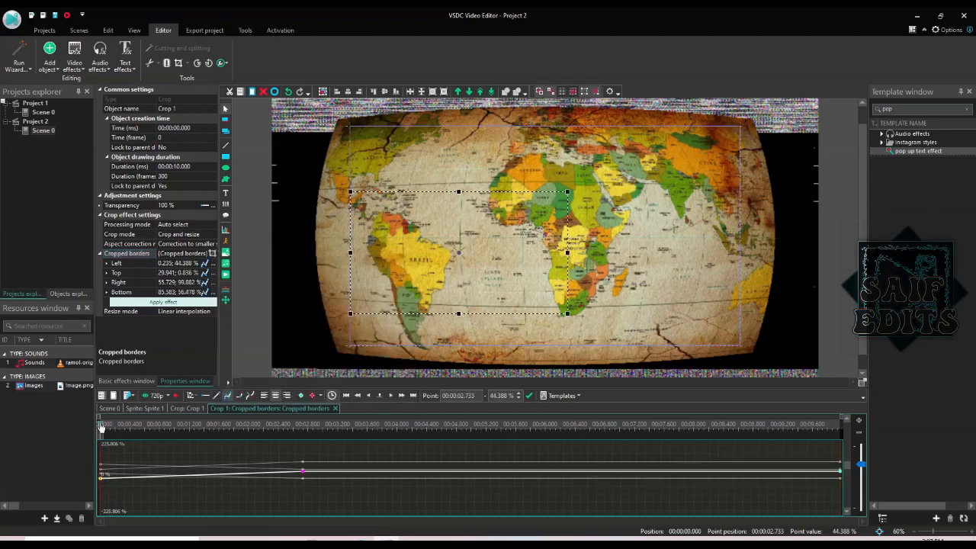
pyautogui.press('space')
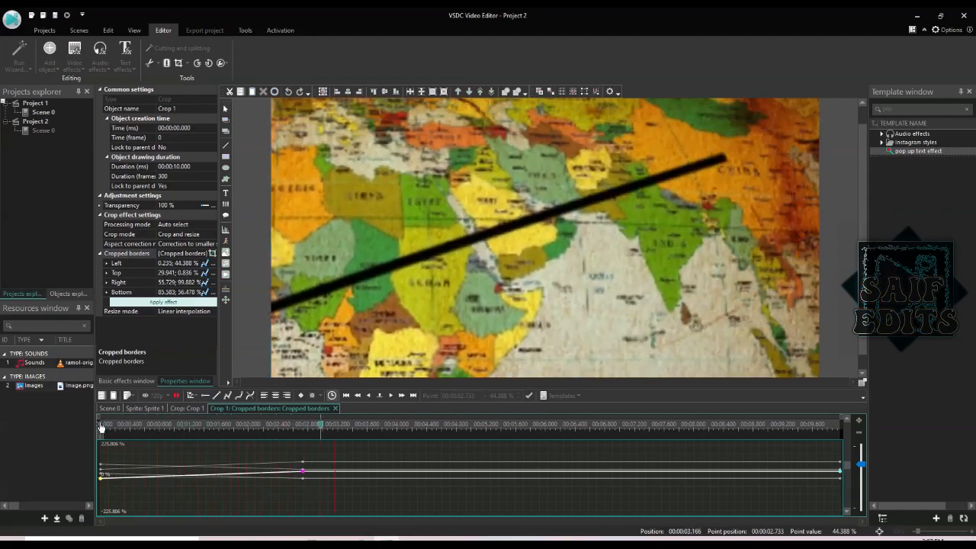
pyautogui.press('space')
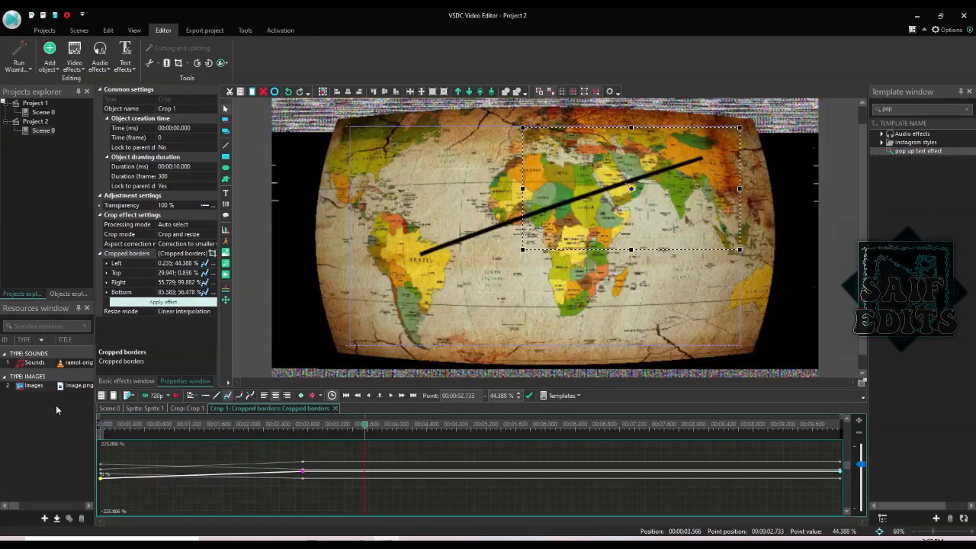
pyautogui.click(126, 408)
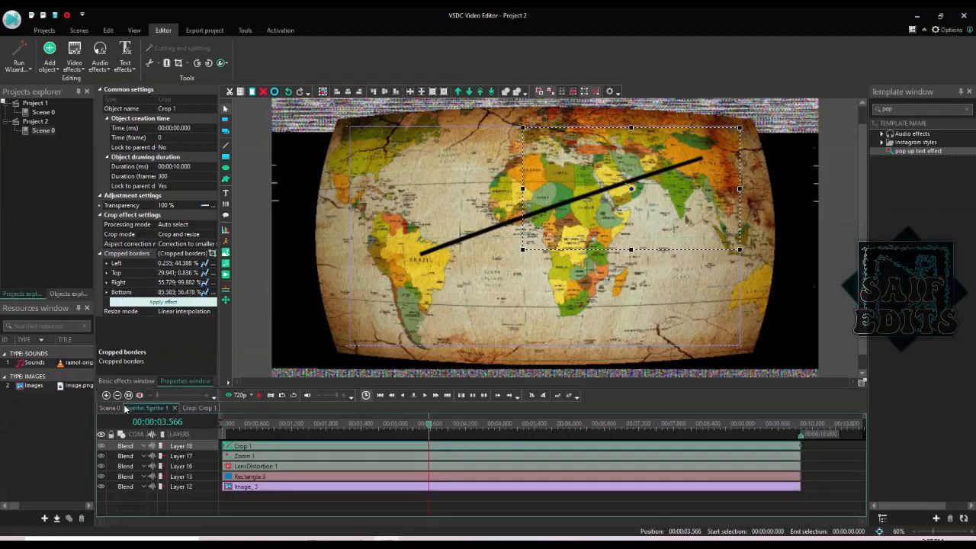
# - Lower the preview quality from 720p to 360p
pyautogui.click(246, 397)
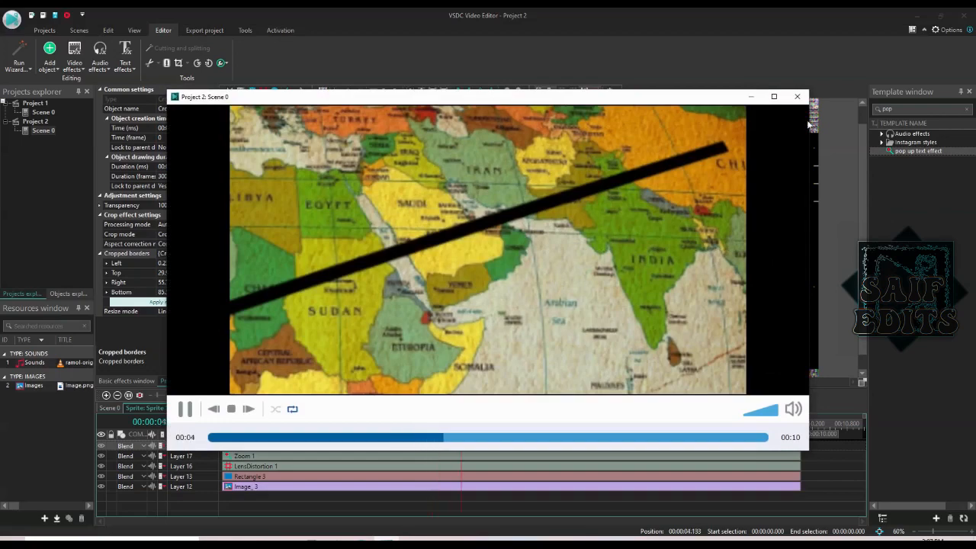
pyautogui.click(796, 96)
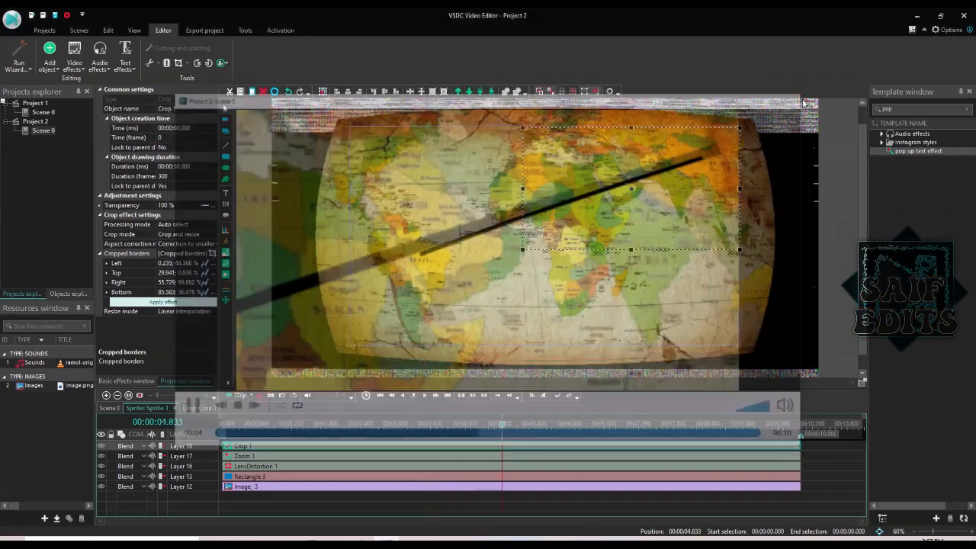
pyautogui.click(247, 397)
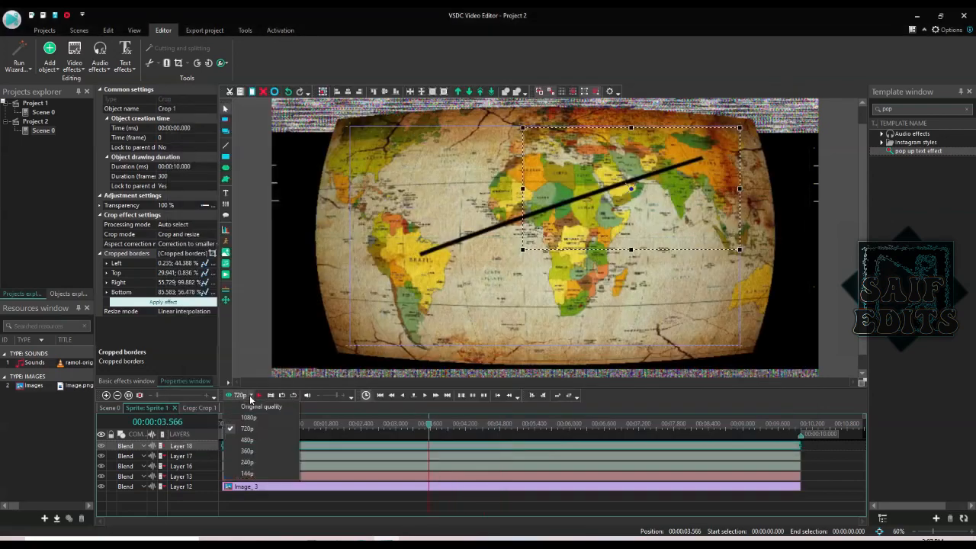
pyautogui.click(248, 451)
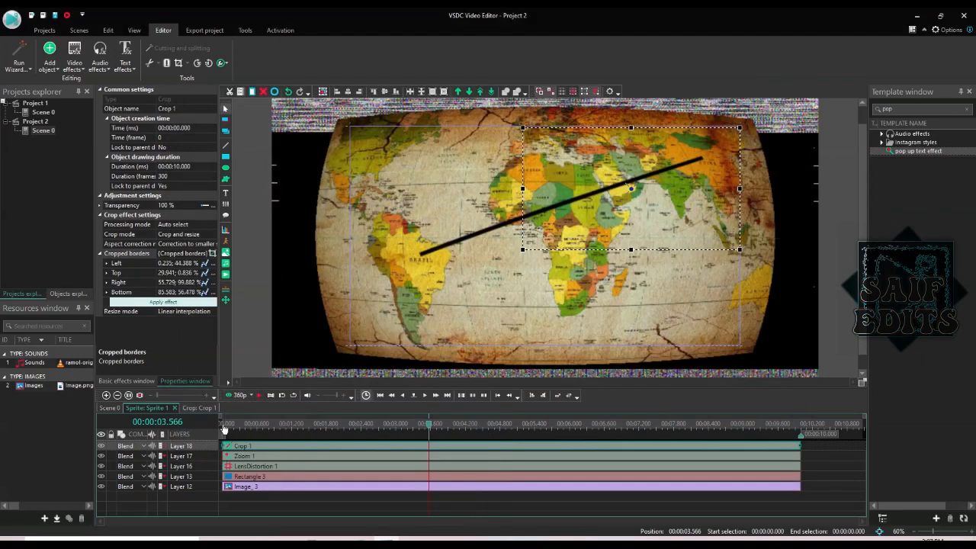
# - Play the crop zoom from the start of the timeline, then stop
pyautogui.click(222, 424)
pyautogui.press('space')
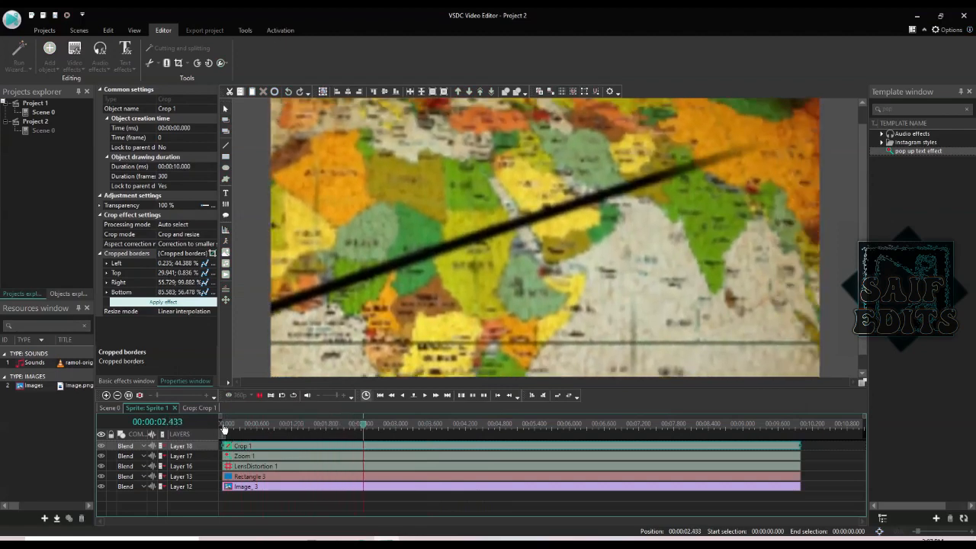
pyautogui.press('space')
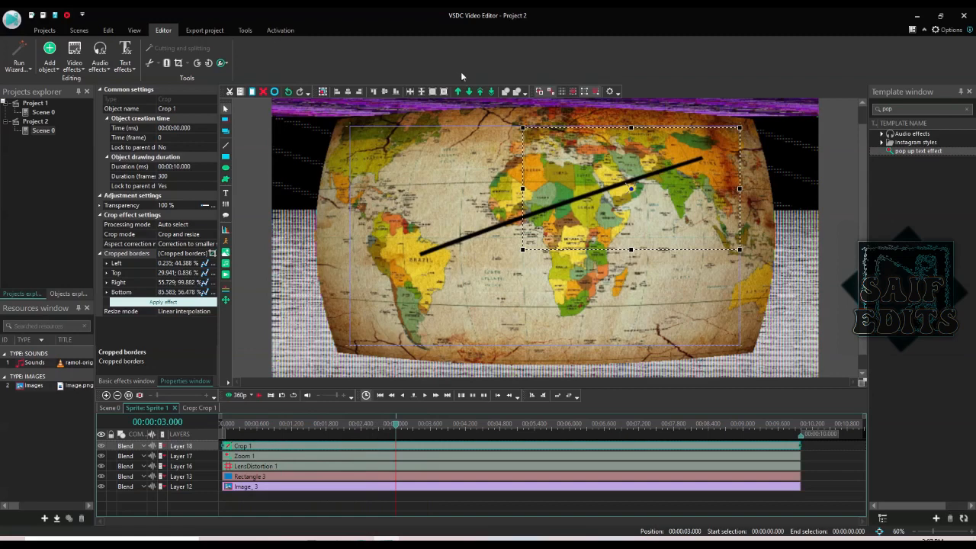
# - Move Crop 1 below Zoom 1 and LensDistortion 1, then replay the globe animation
pyautogui.click(468, 93)
pyautogui.click(469, 93)
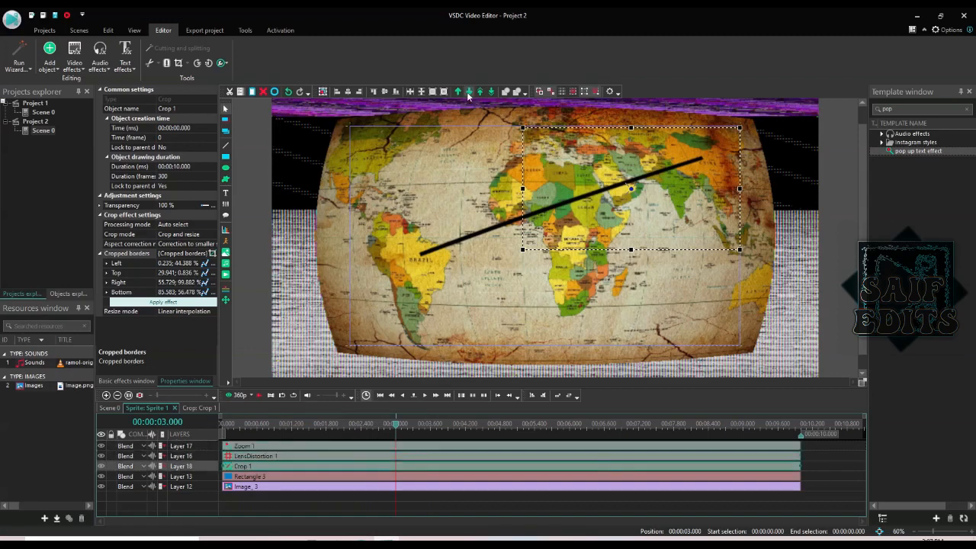
pyautogui.click(222, 426)
pyautogui.press('space')
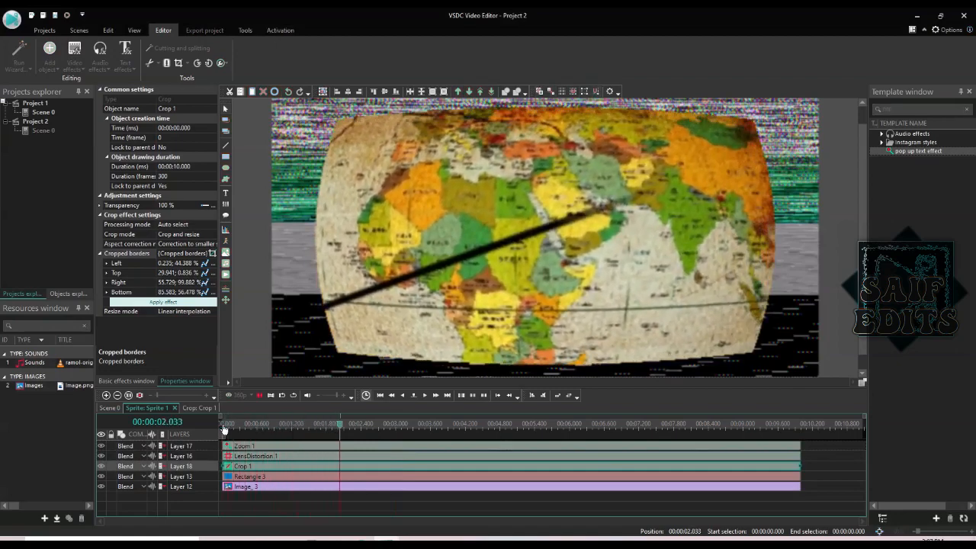
pyautogui.press('space')
pyautogui.press('space')
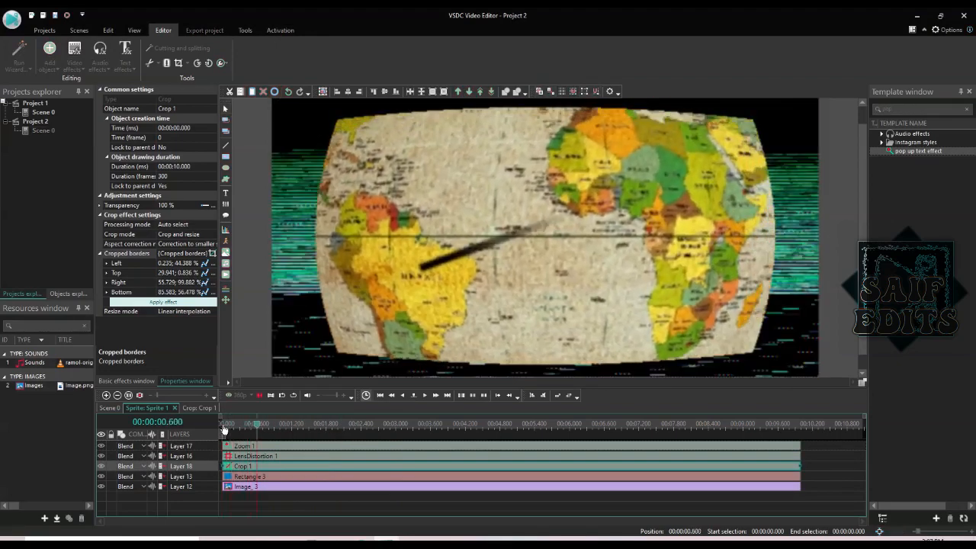
pyautogui.press('space')
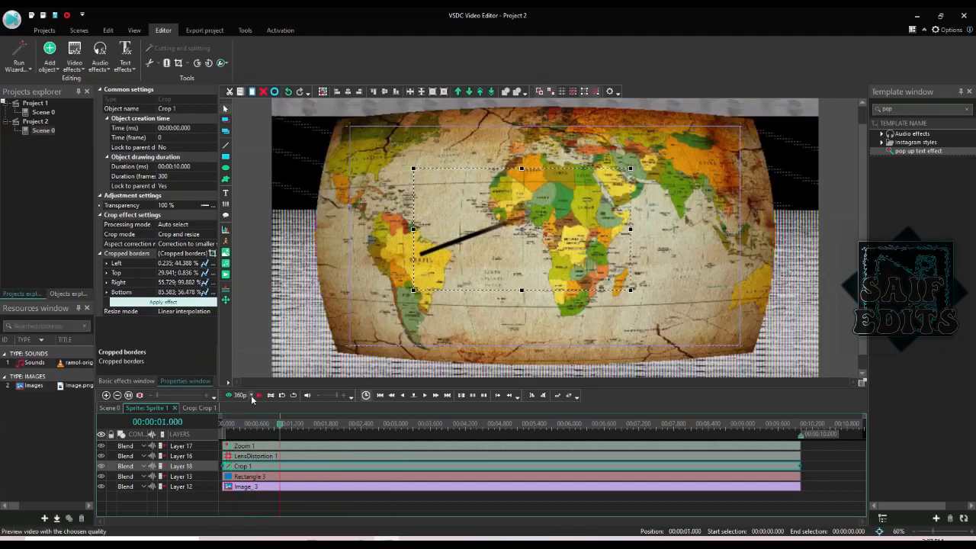
# - Restore 720p preview, replay the zoom from zero, and import the green-screen airplane image
pyautogui.click(251, 397)
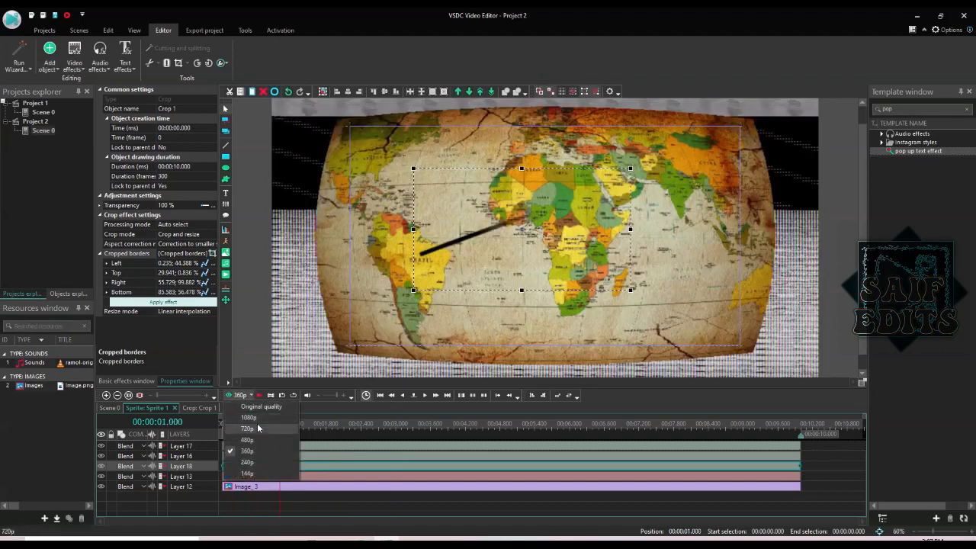
pyautogui.click(257, 428)
pyautogui.click(223, 426)
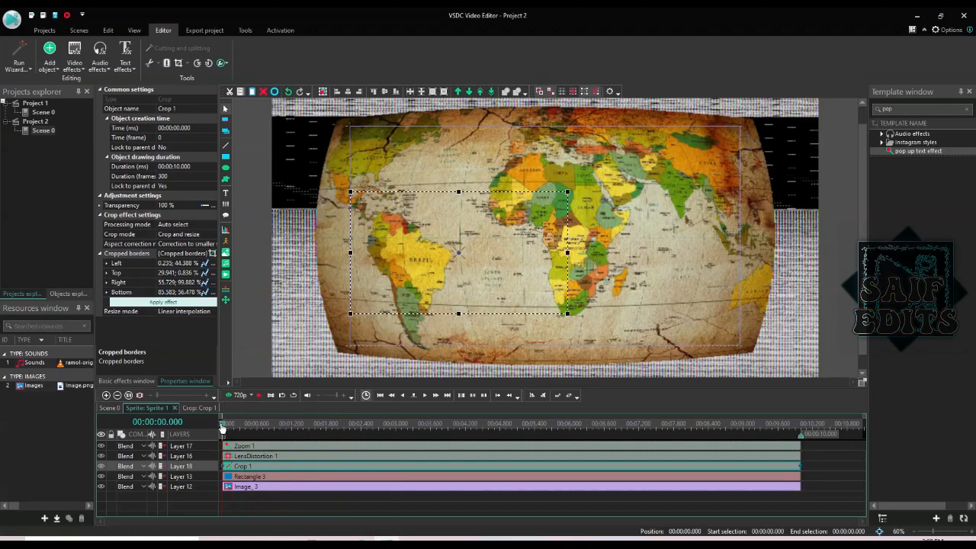
pyautogui.press('space')
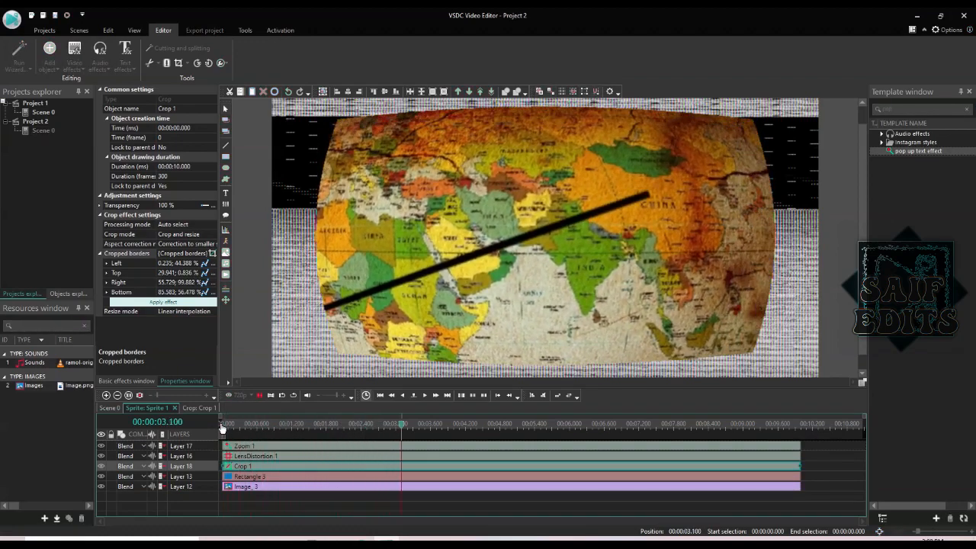
pyautogui.press('space')
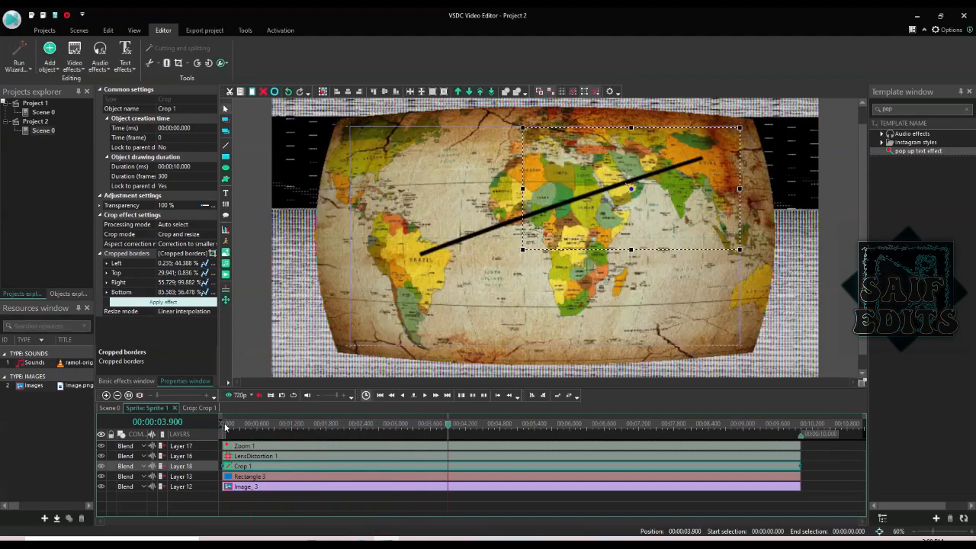
pyautogui.click(225, 429)
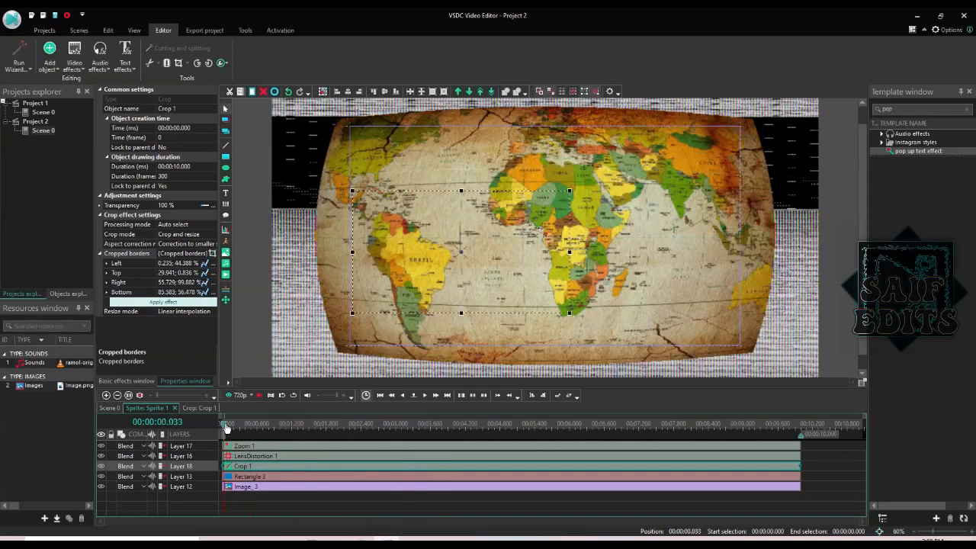
pyautogui.click(222, 428)
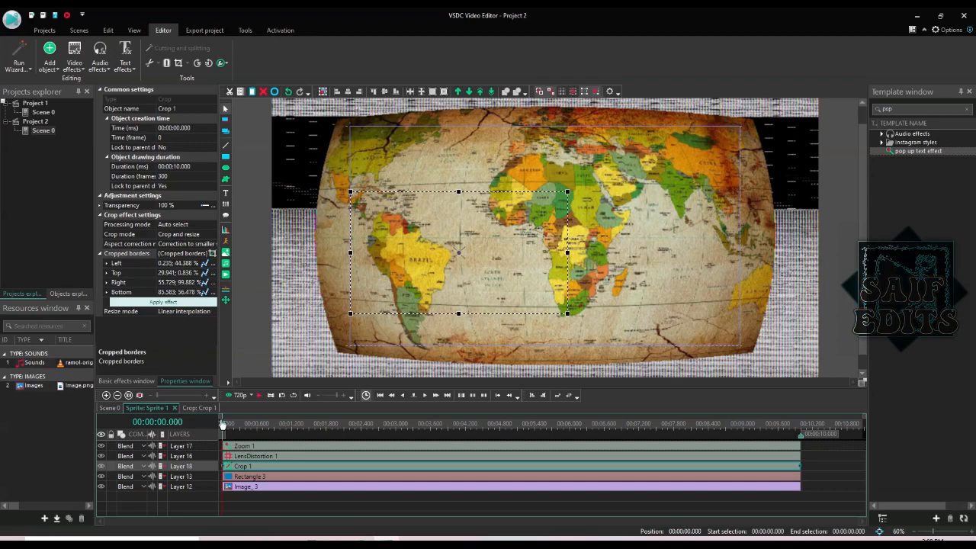
pyautogui.click(227, 254)
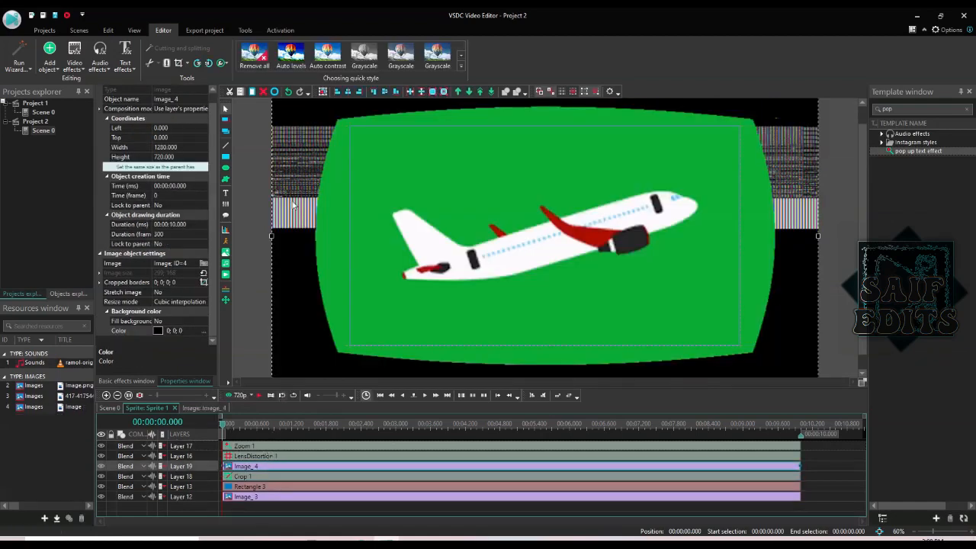
# - Move Image_4 to the top layer and apply a Transparency > Background remover effect
pyautogui.click(481, 92)
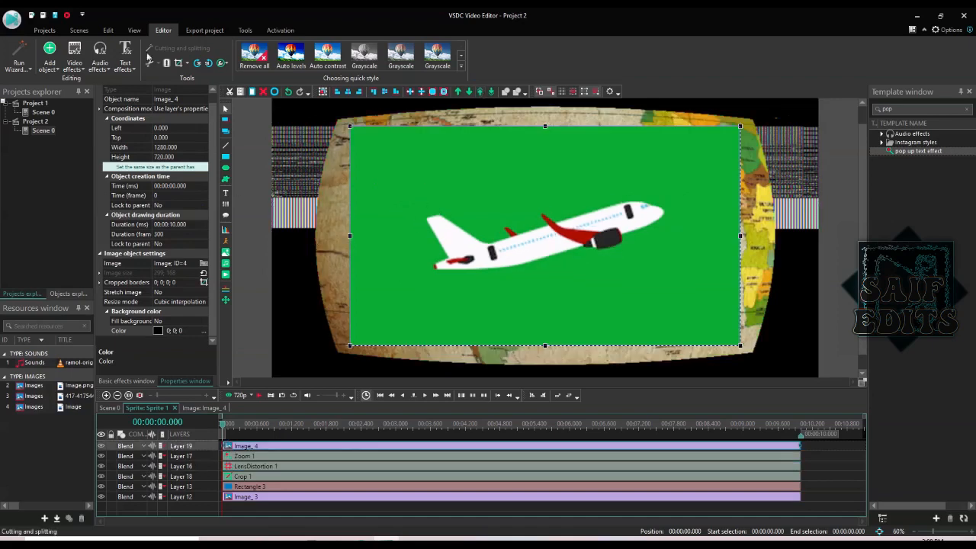
pyautogui.click(75, 69)
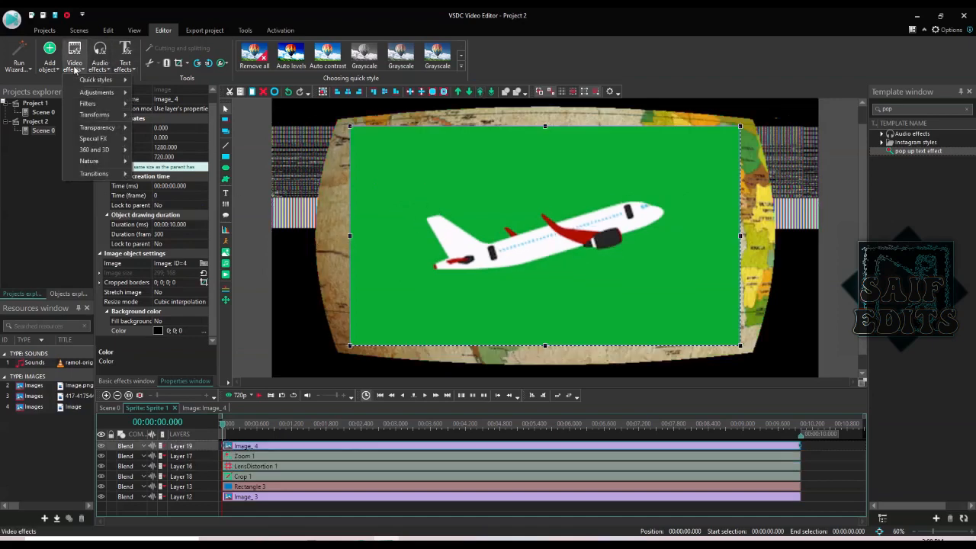
pyautogui.moveTo(101, 131)
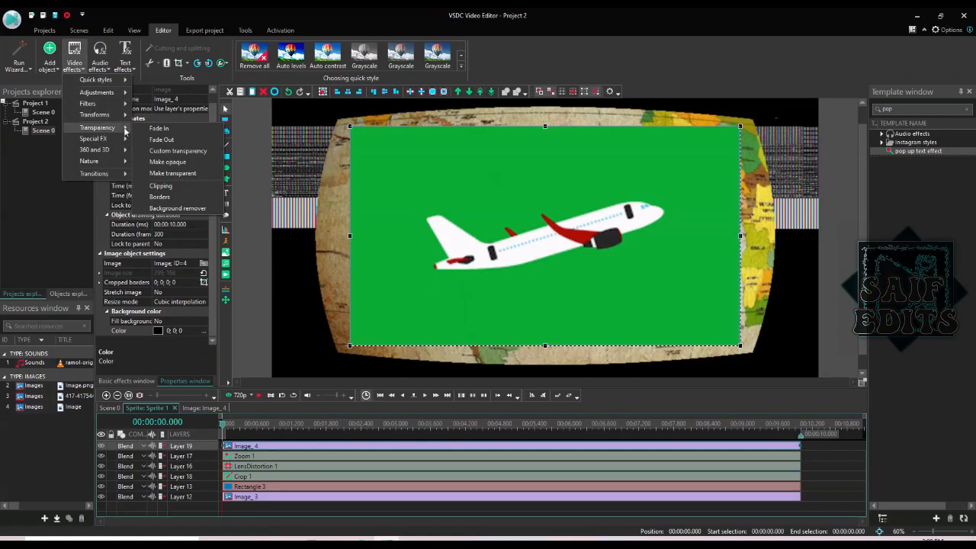
pyautogui.click(170, 209)
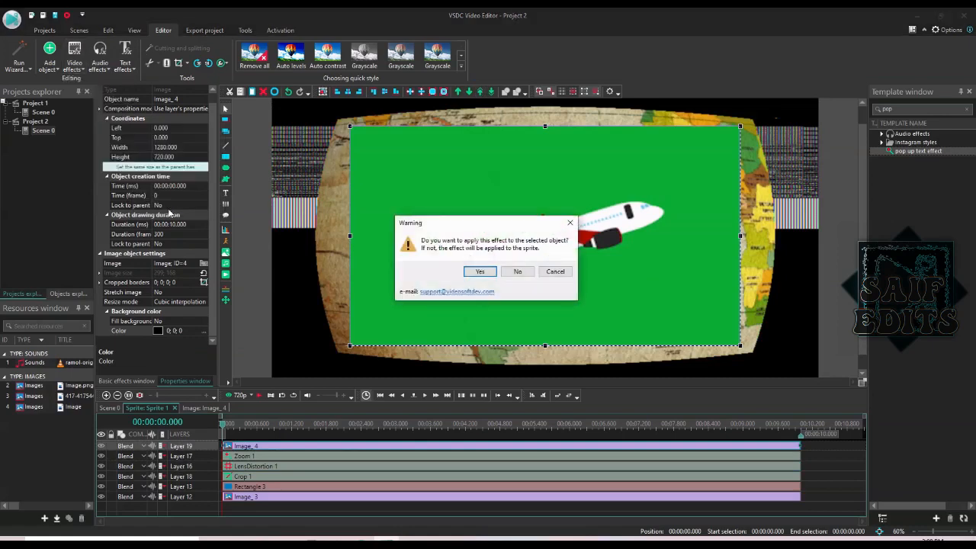
pyautogui.click(480, 272)
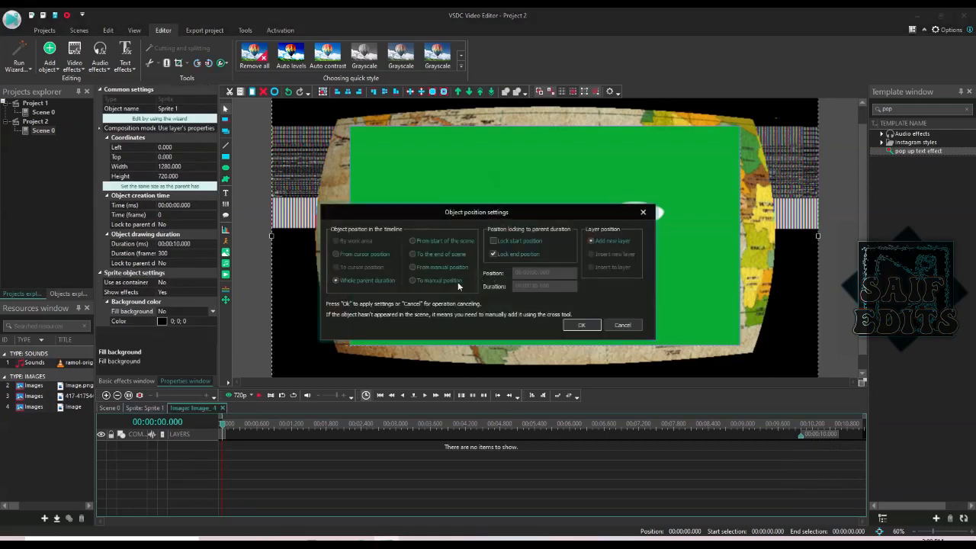
# - Key out Image_4's green background with a colour sampled from the preview, then return to Sprite 1
pyautogui.click(568, 325)
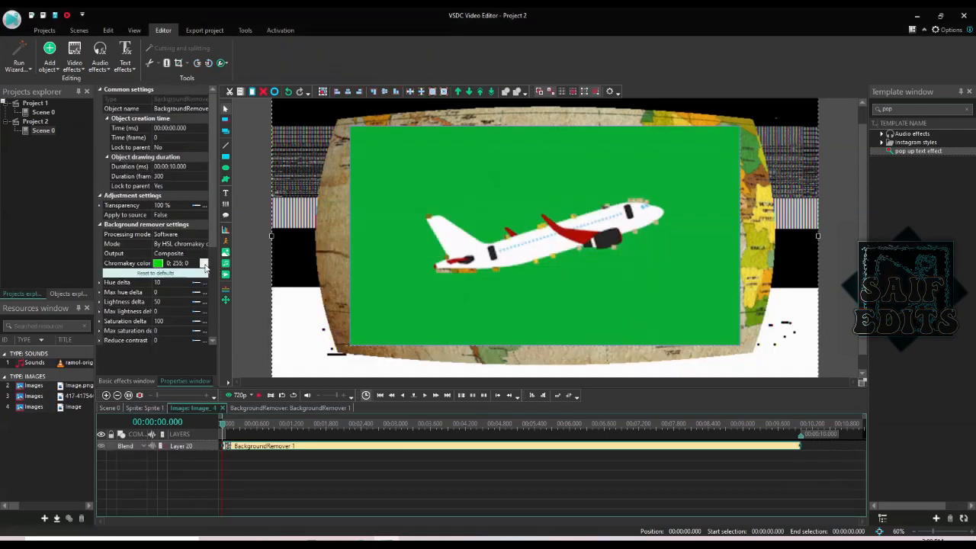
pyautogui.click(204, 265)
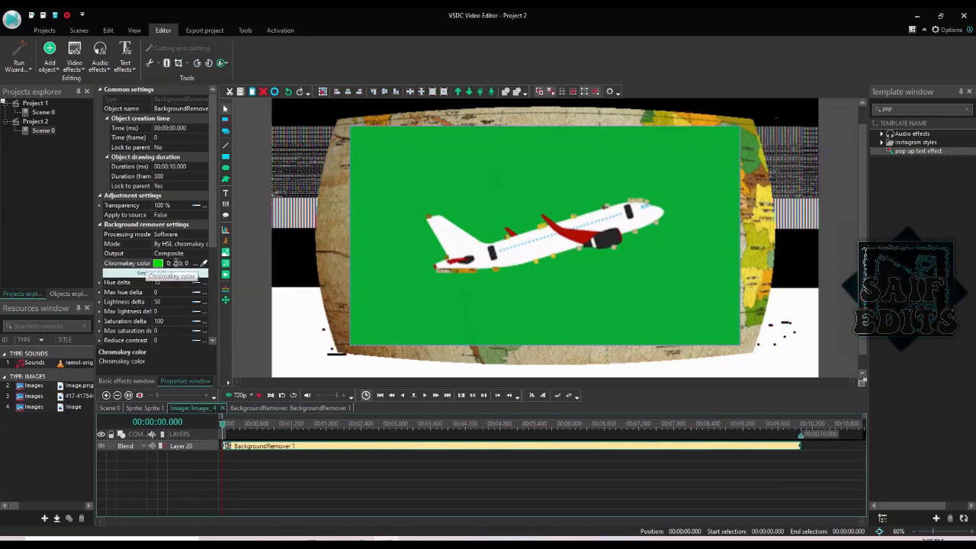
pyautogui.click(204, 265)
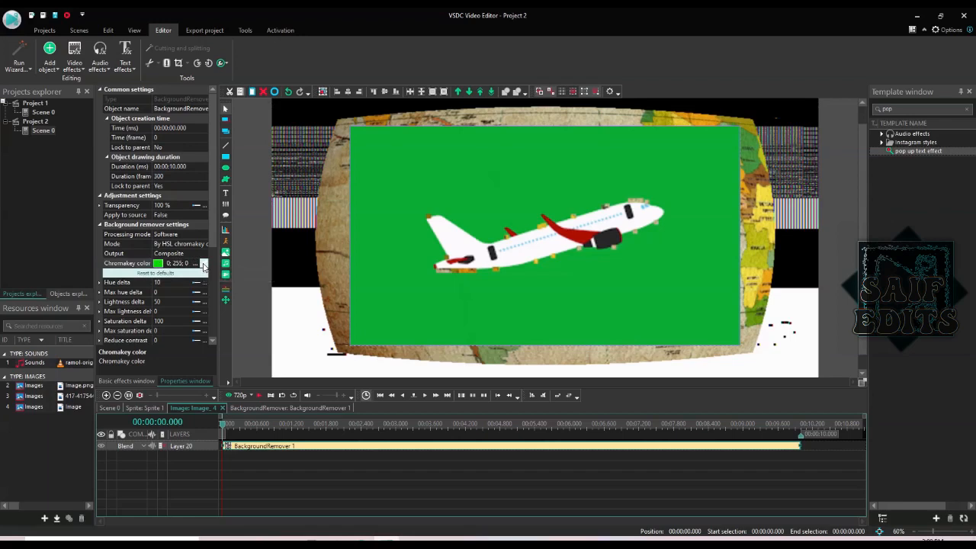
pyautogui.click(397, 200)
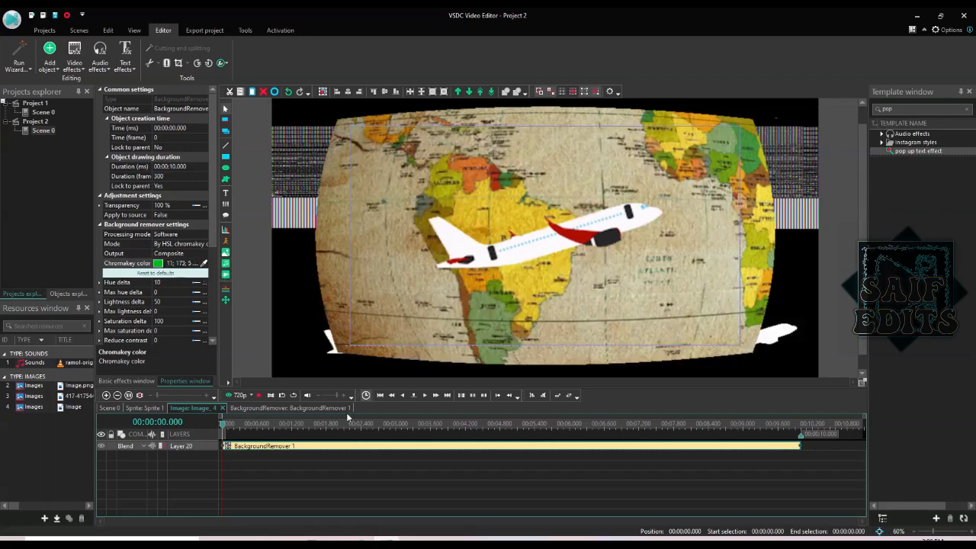
pyautogui.click(169, 409)
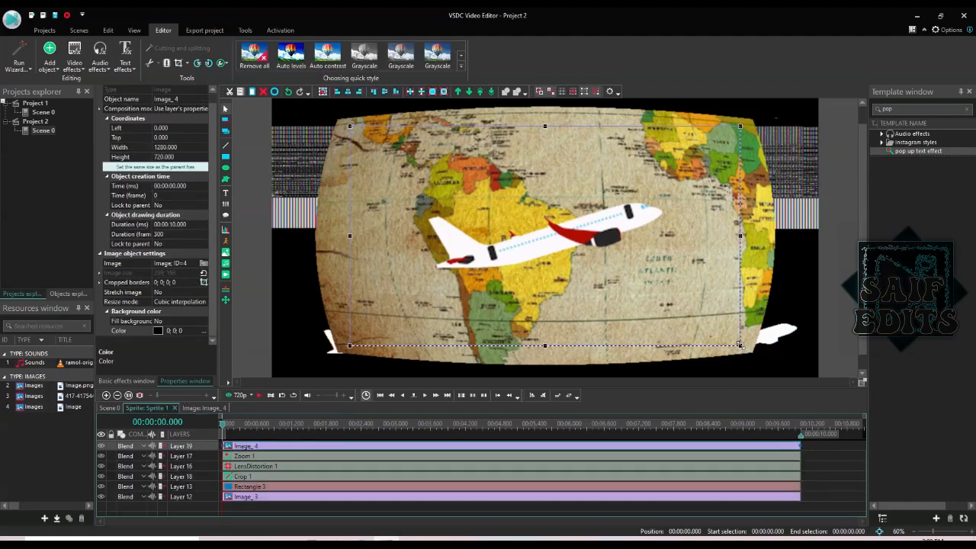
# - Shrink the airplane to 296×188, auto-crop its sides, and place it over Brazil
pyautogui.moveTo(740, 345); pyautogui.dragTo(440, 183)
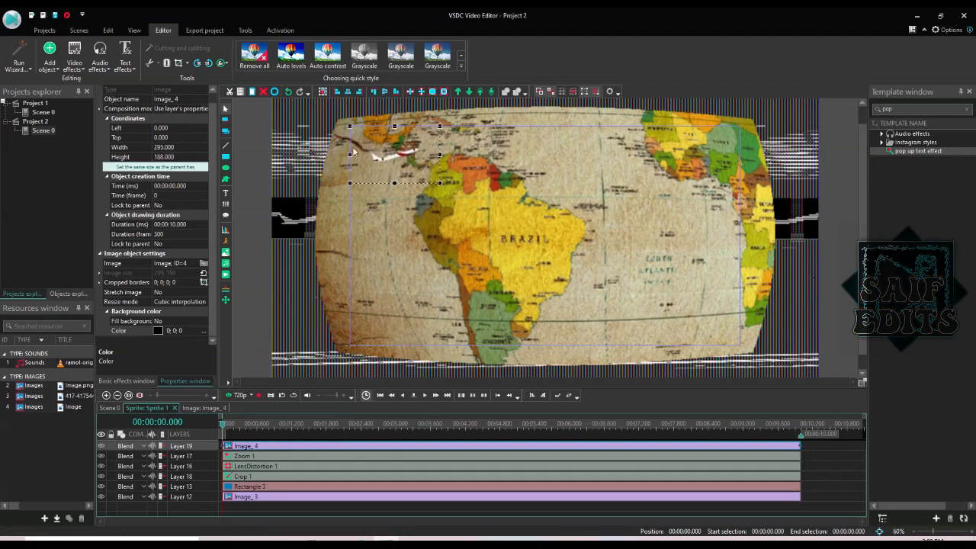
pyautogui.click(187, 62)
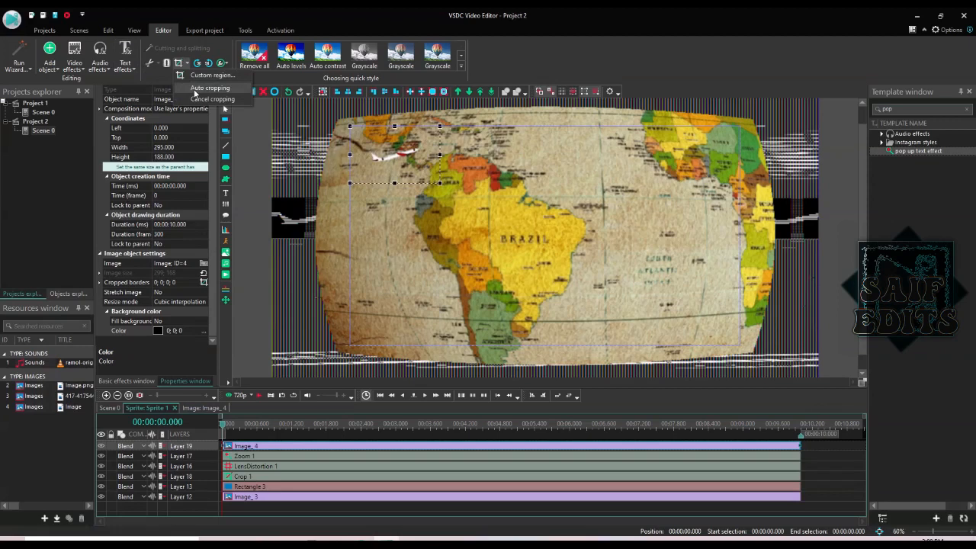
pyautogui.click(210, 88)
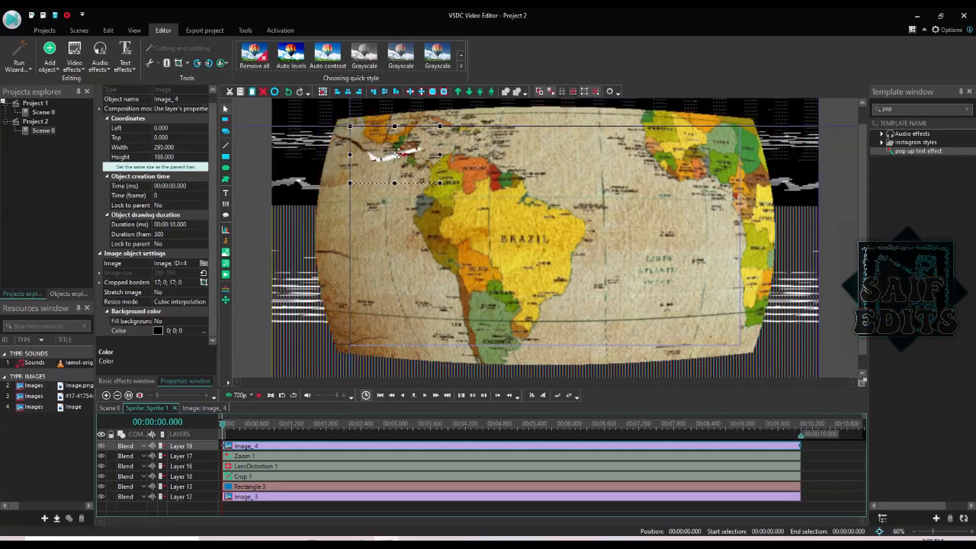
pyautogui.moveTo(398, 157); pyautogui.dragTo(504, 219)
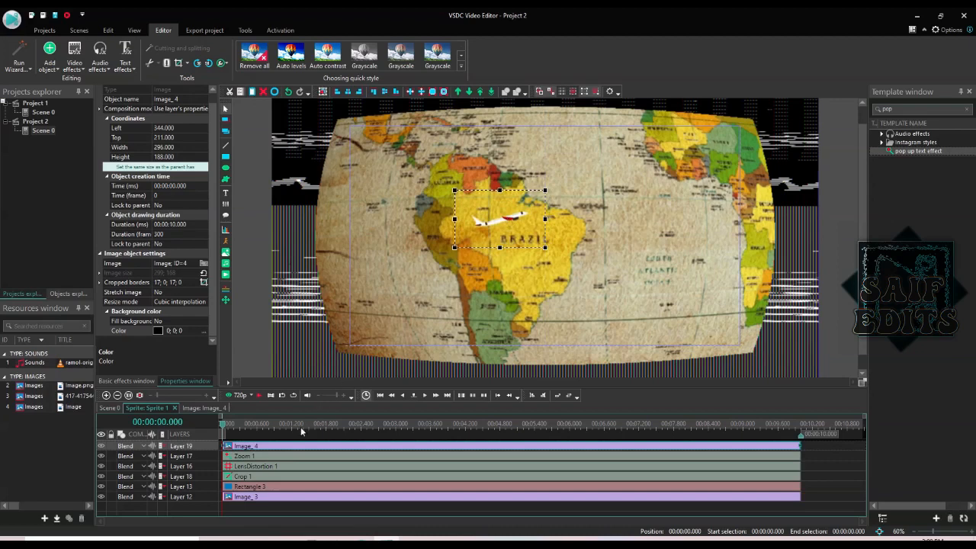
pyautogui.moveTo(293, 447)
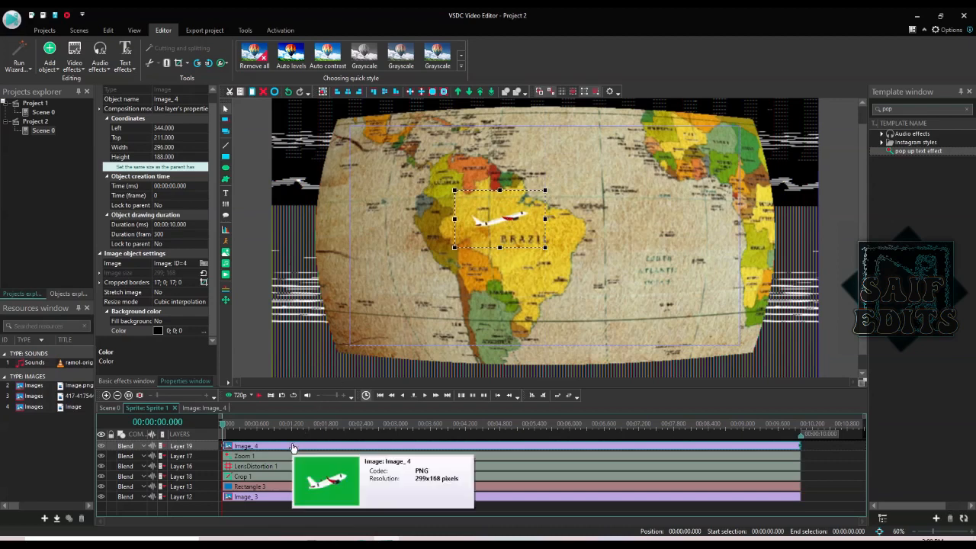
# - Add a Movement 1 path to the airplane with its end point dragged toward China
pyautogui.doubleClick(293, 447)
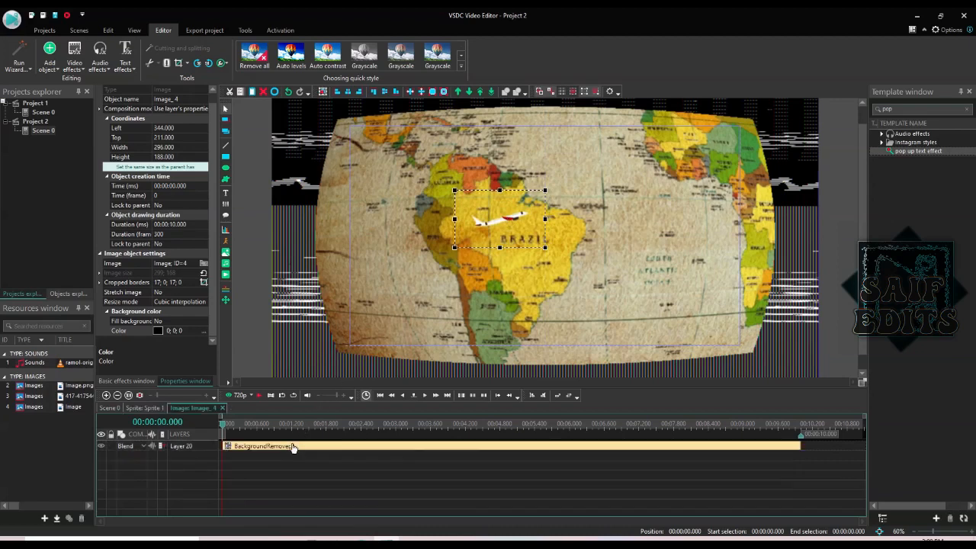
pyautogui.click(225, 302)
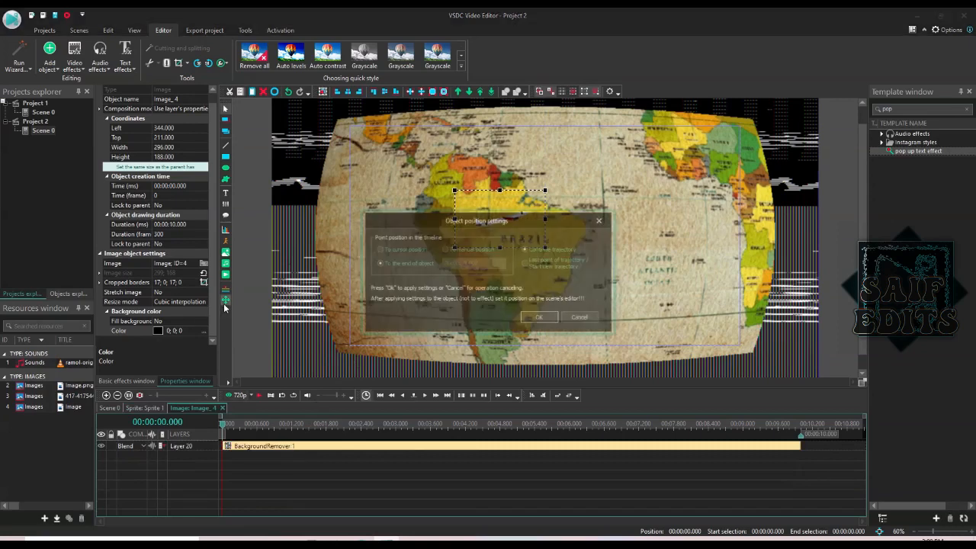
pyautogui.click(540, 317)
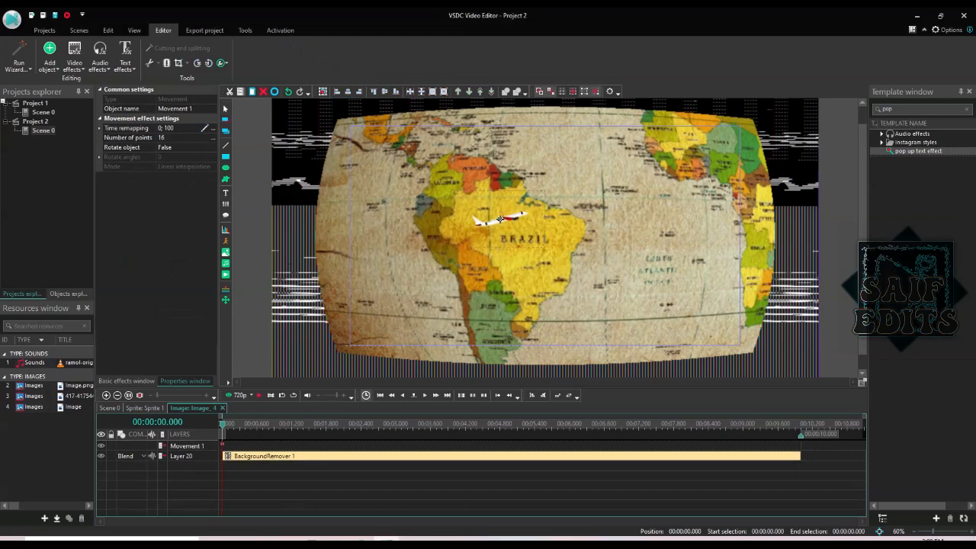
pyautogui.click(499, 219)
pyautogui.moveTo(500, 220); pyautogui.dragTo(696, 156)
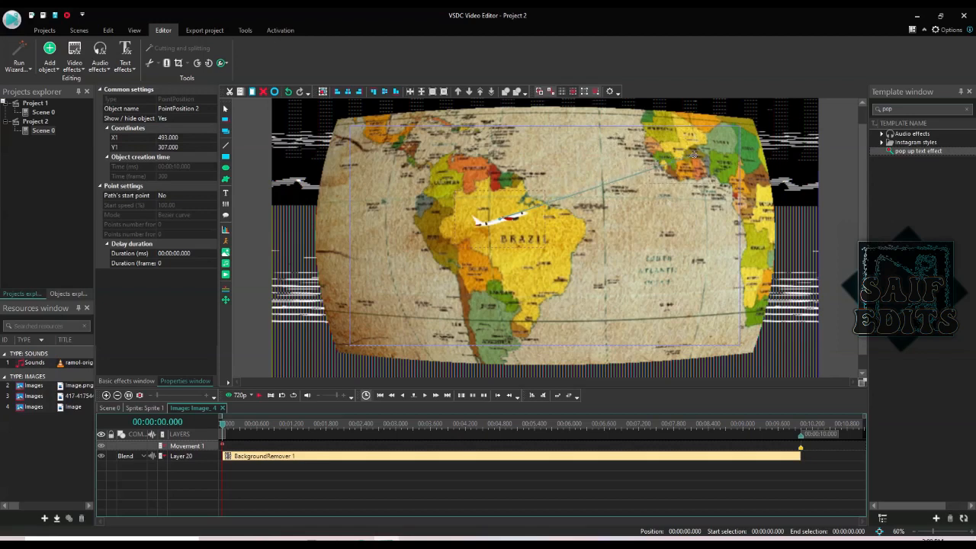
pyautogui.moveTo(692, 155); pyautogui.dragTo(693, 154)
# - Preview the flight and shorten it to end at 7.5 seconds
pyautogui.press('space')
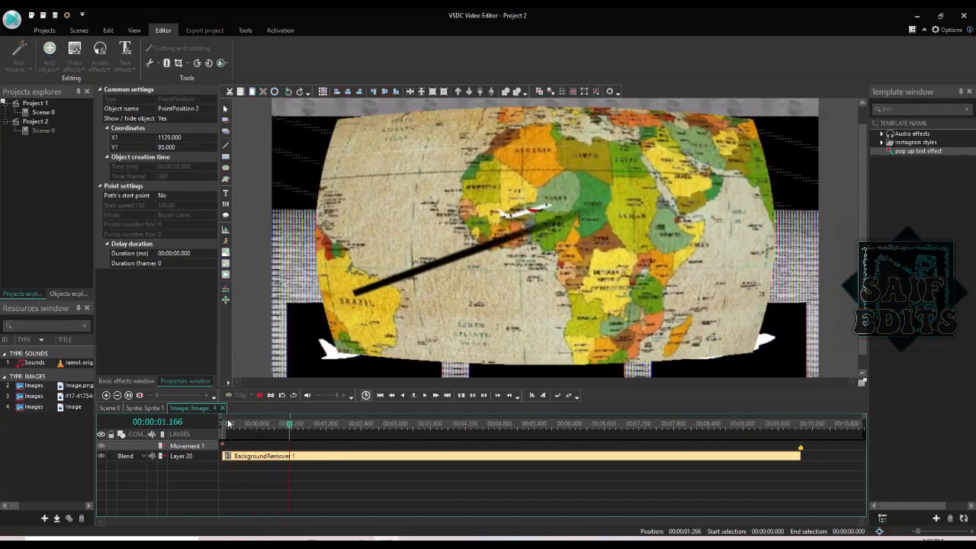
pyautogui.press('space')
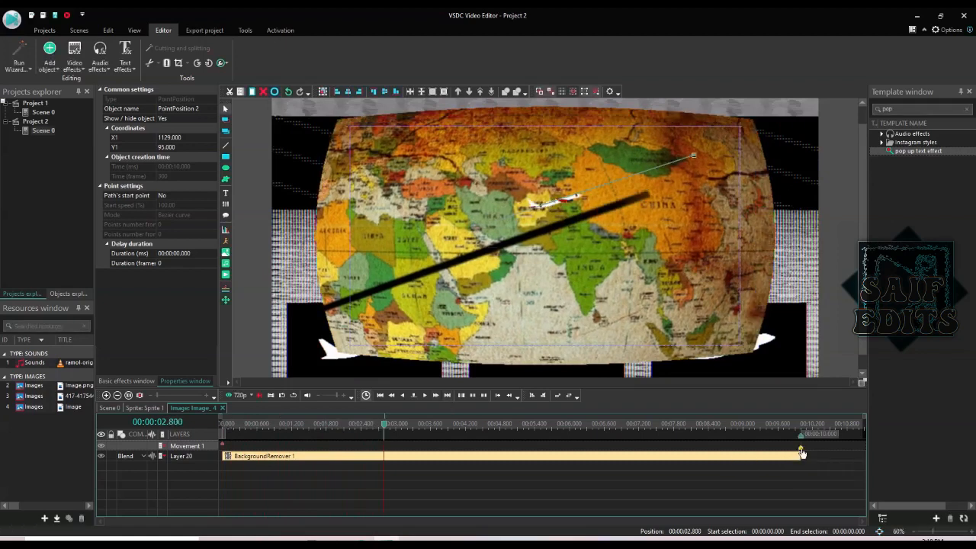
pyautogui.moveTo(801, 453); pyautogui.dragTo(660, 463)
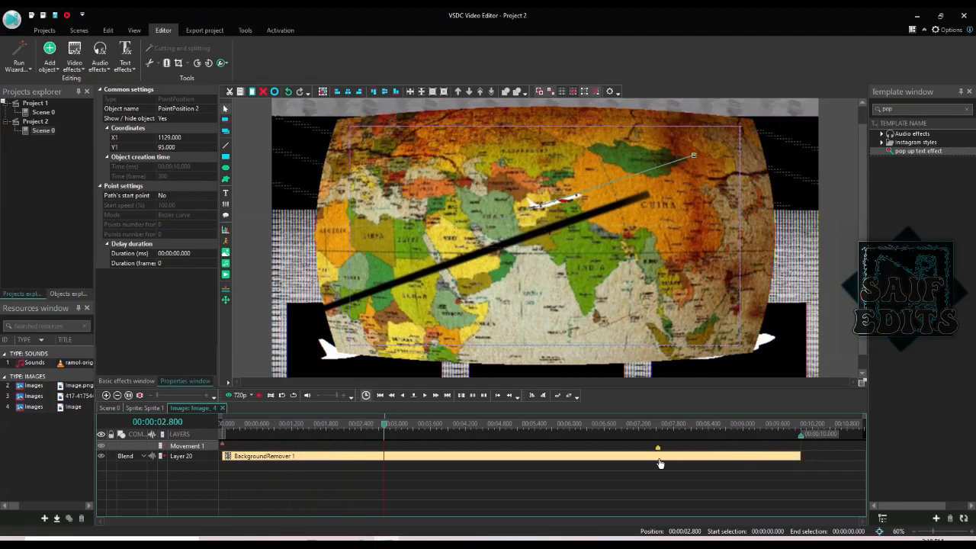
pyautogui.click(223, 424)
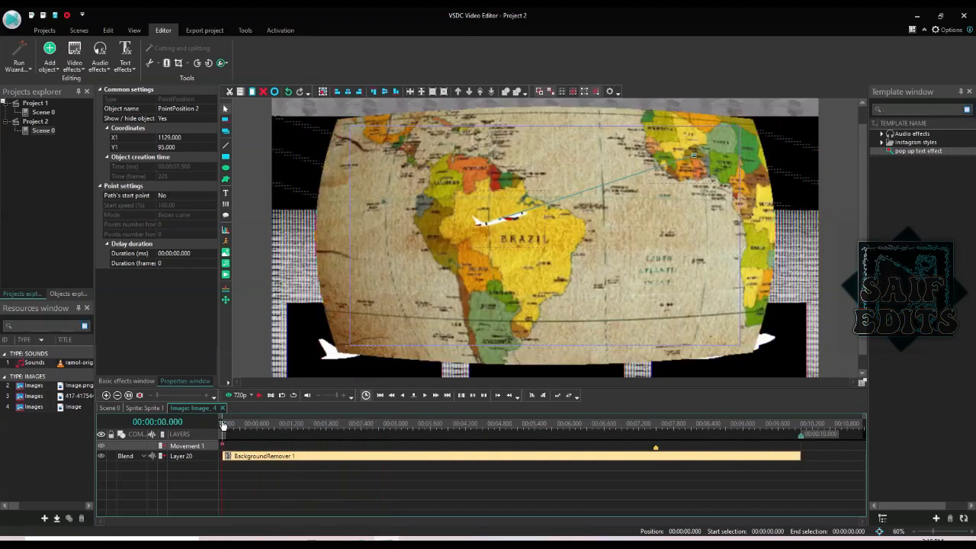
# - Drag the Movement 1 keypoint left in stages so the flight arrives earlier, previewing each change
pyautogui.press('space')
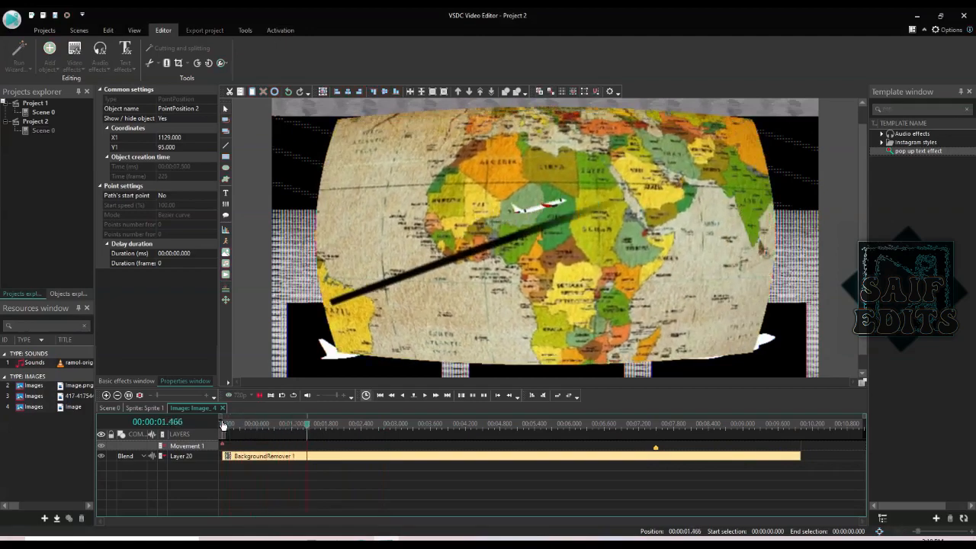
pyautogui.press('space')
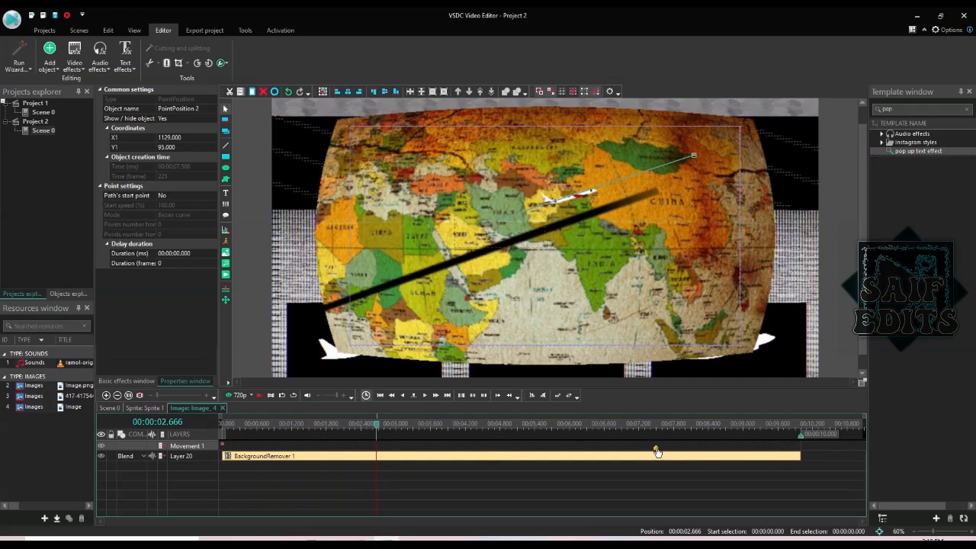
pyautogui.moveTo(657, 451); pyautogui.dragTo(573, 449)
pyautogui.moveTo(572, 451); pyautogui.dragTo(429, 449)
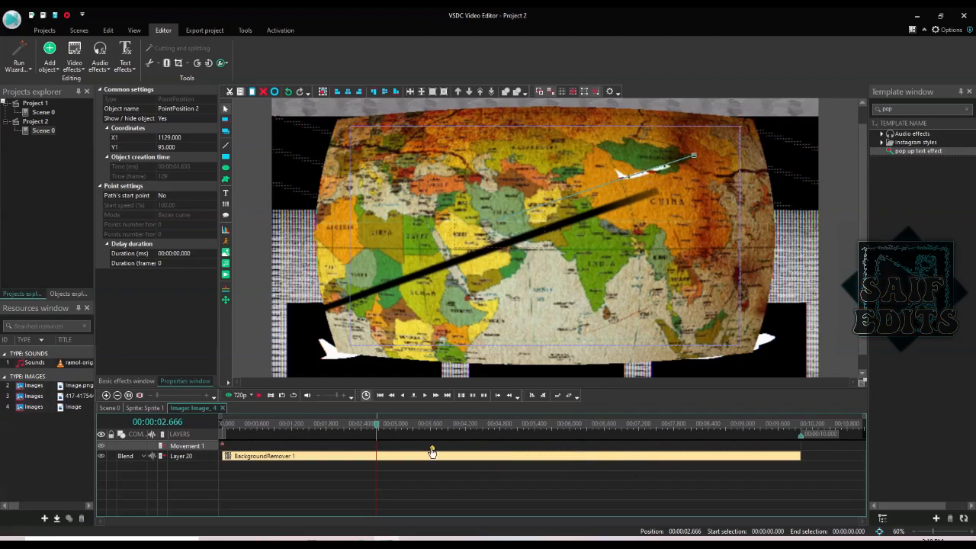
pyautogui.click(224, 425)
pyautogui.press('space')
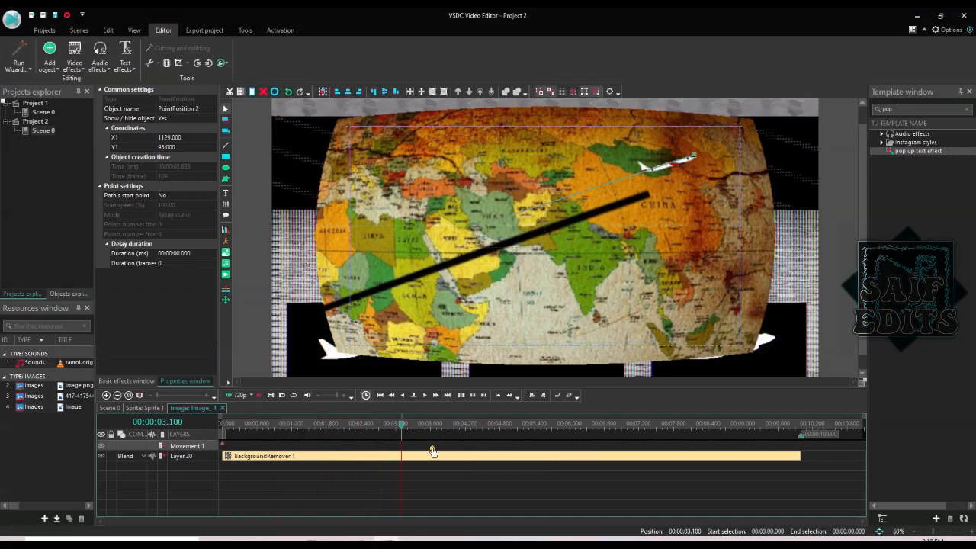
pyautogui.moveTo(432, 454); pyautogui.dragTo(402, 453)
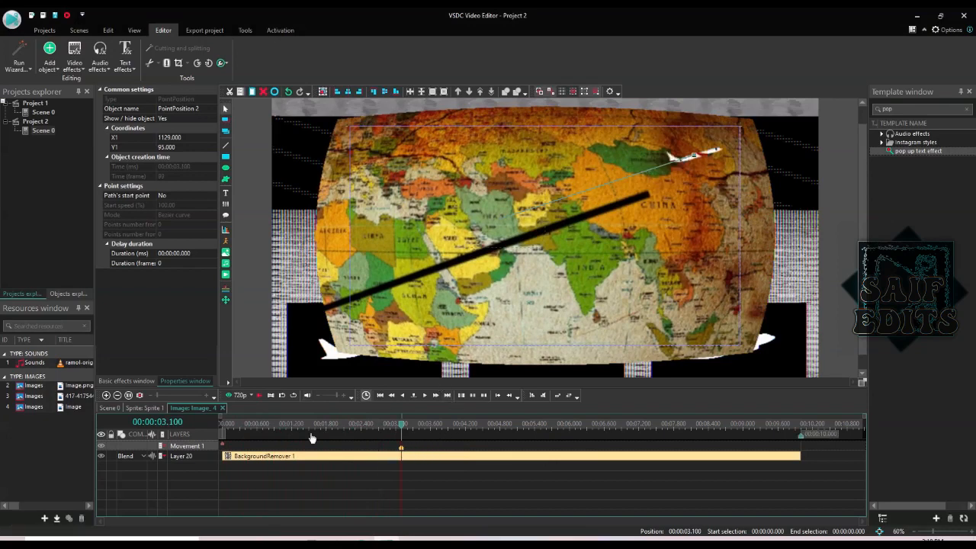
pyautogui.click(226, 423)
pyautogui.press('space')
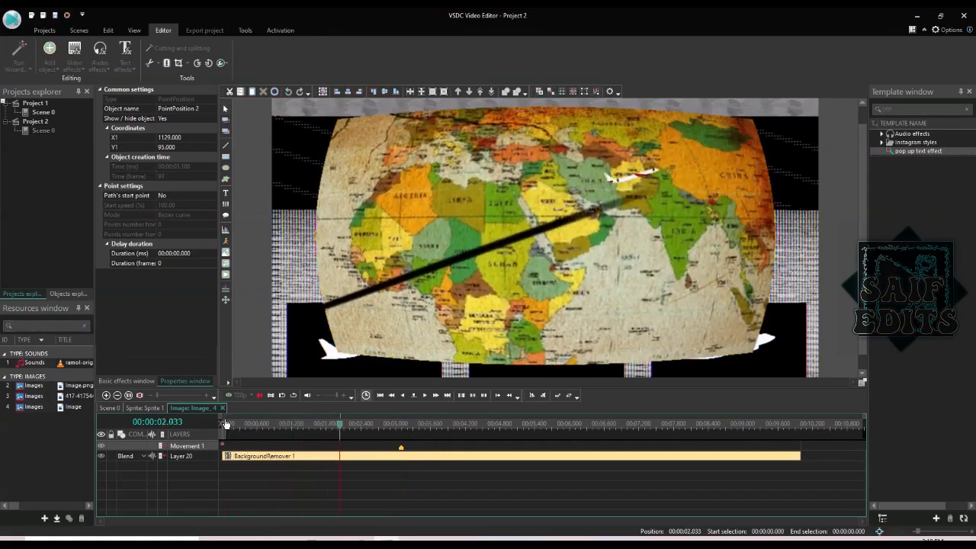
pyautogui.press('space')
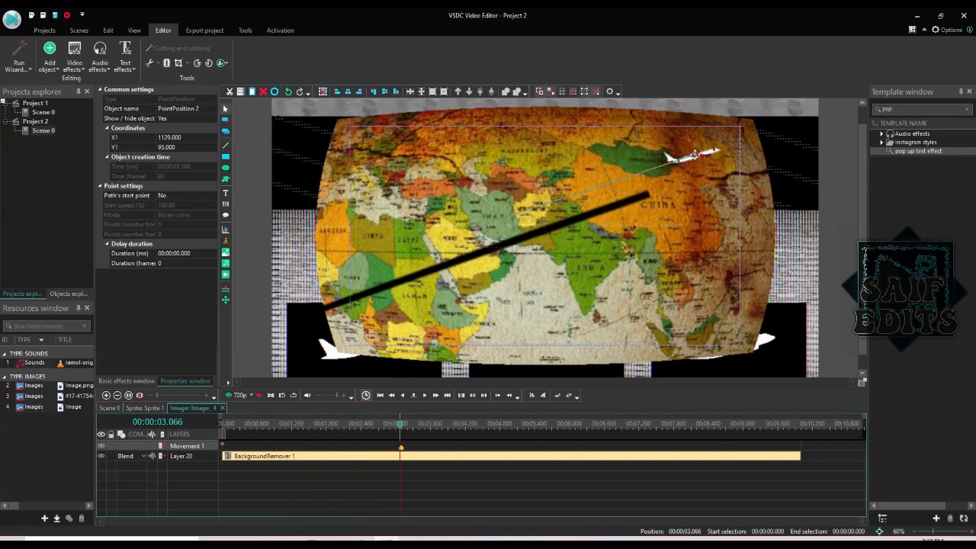
# - Set the plane's end point at (1017, 188) on the route tip over China and replay
pyautogui.moveTo(694, 155); pyautogui.dragTo(660, 184)
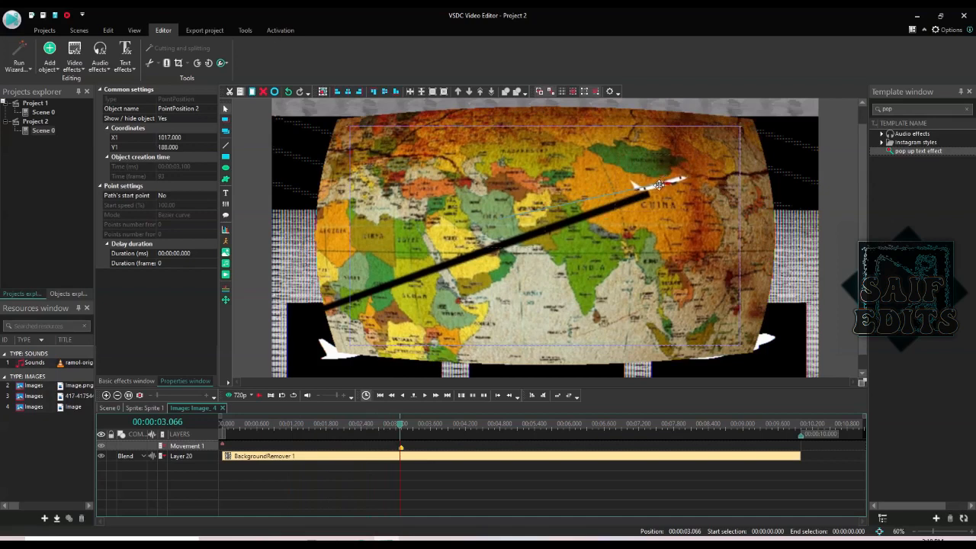
pyautogui.click(230, 426)
pyautogui.press('space')
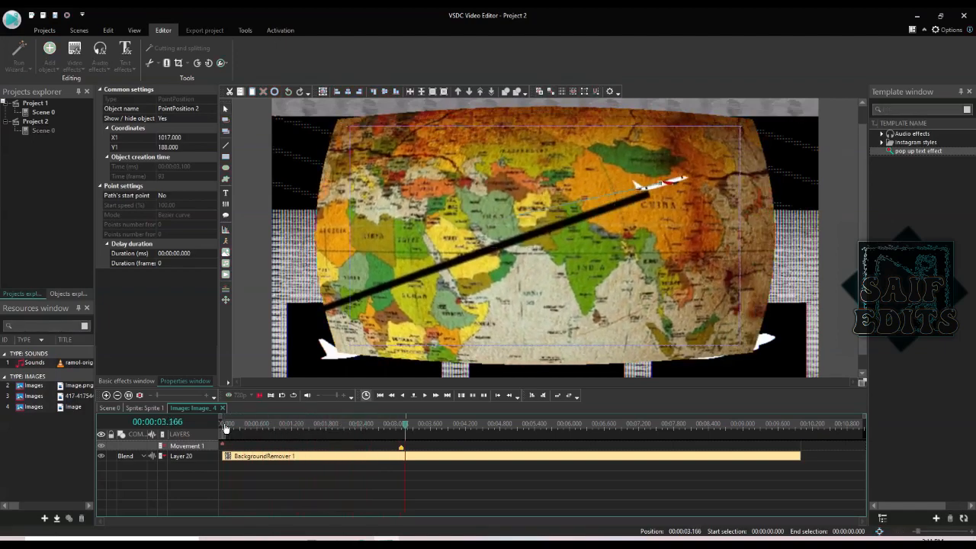
pyautogui.press('space')
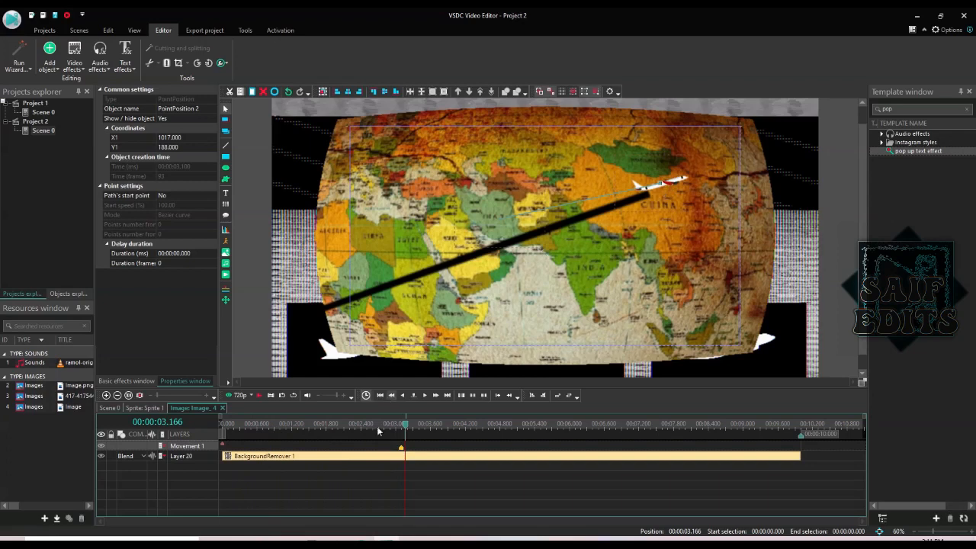
# - Switch back to Sprite 1's six layers and play the airplane flying from Brazil to China
pyautogui.click(128, 405)
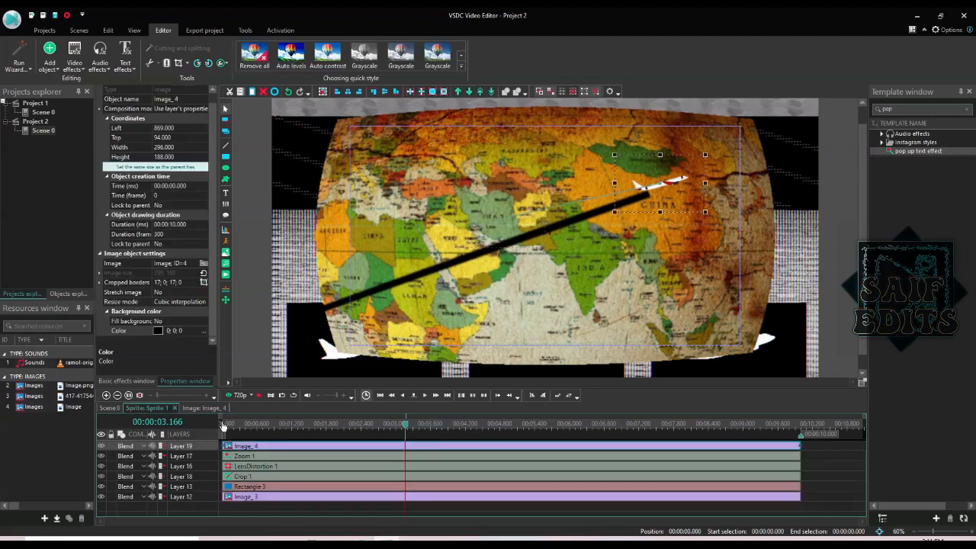
pyautogui.click(222, 425)
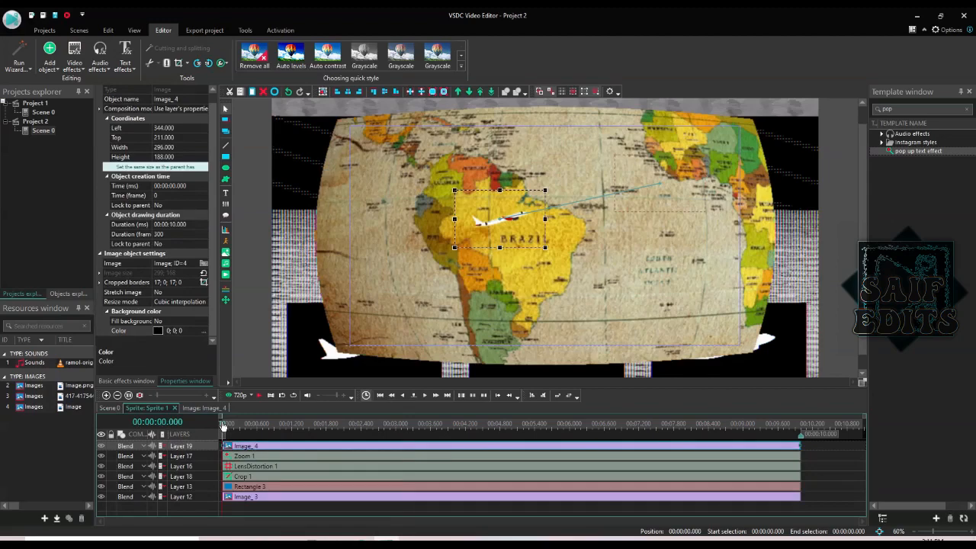
pyautogui.press('space')
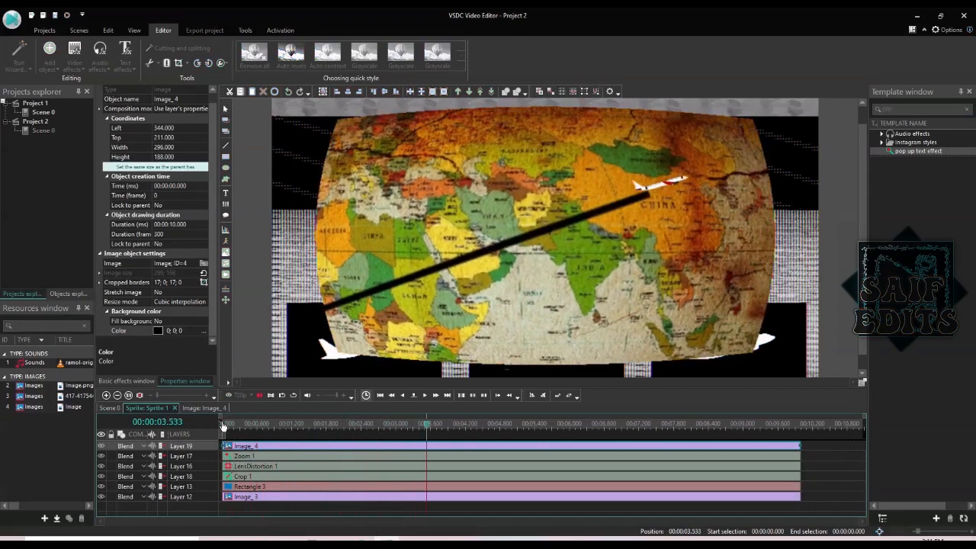
pyautogui.press('space')
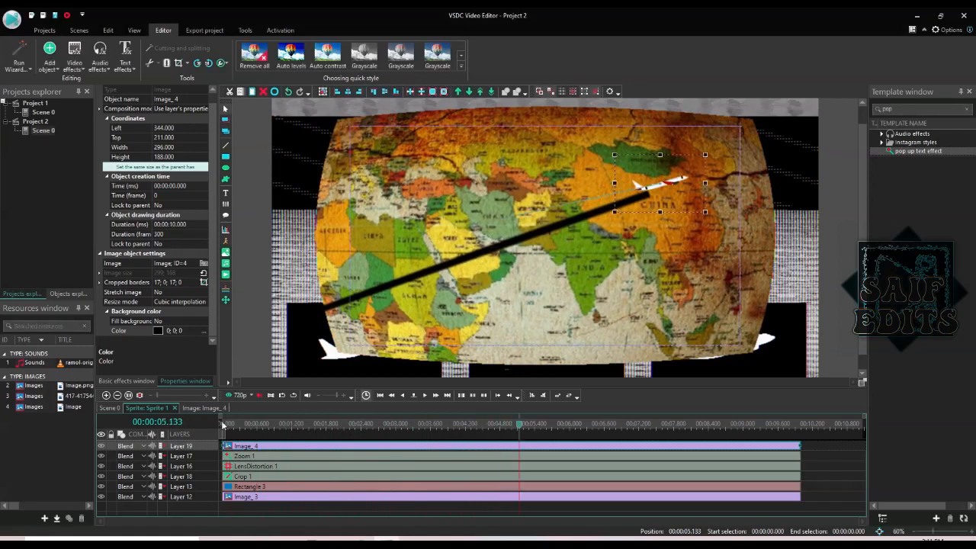